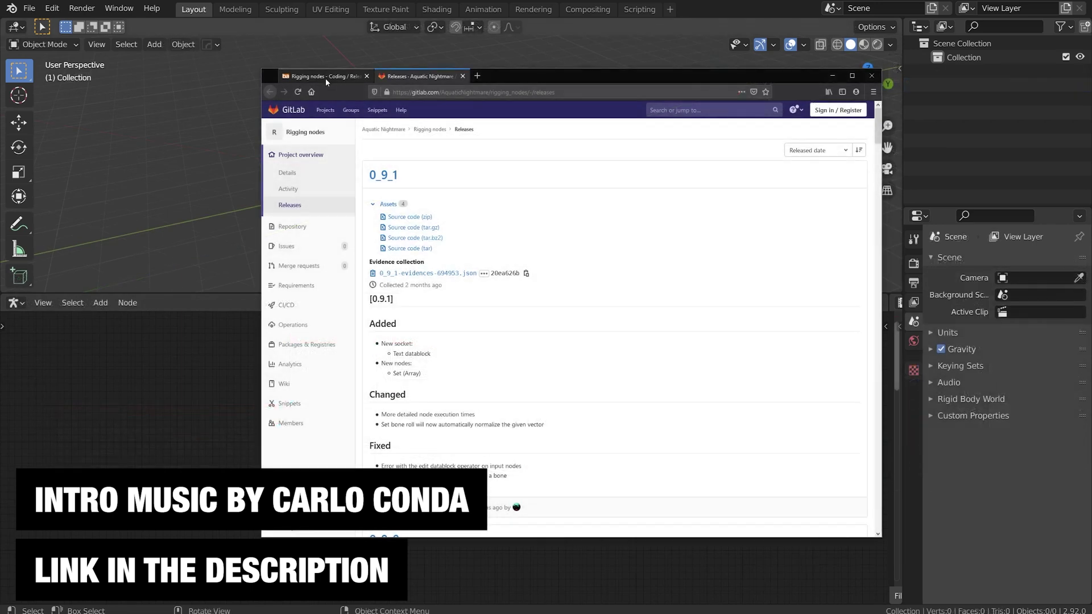
Step: Review the Rigging nodes forum thread and its GitLab releases page, and switch back to Blender
{"action": "left_click", "coordinate": [325, 77]}
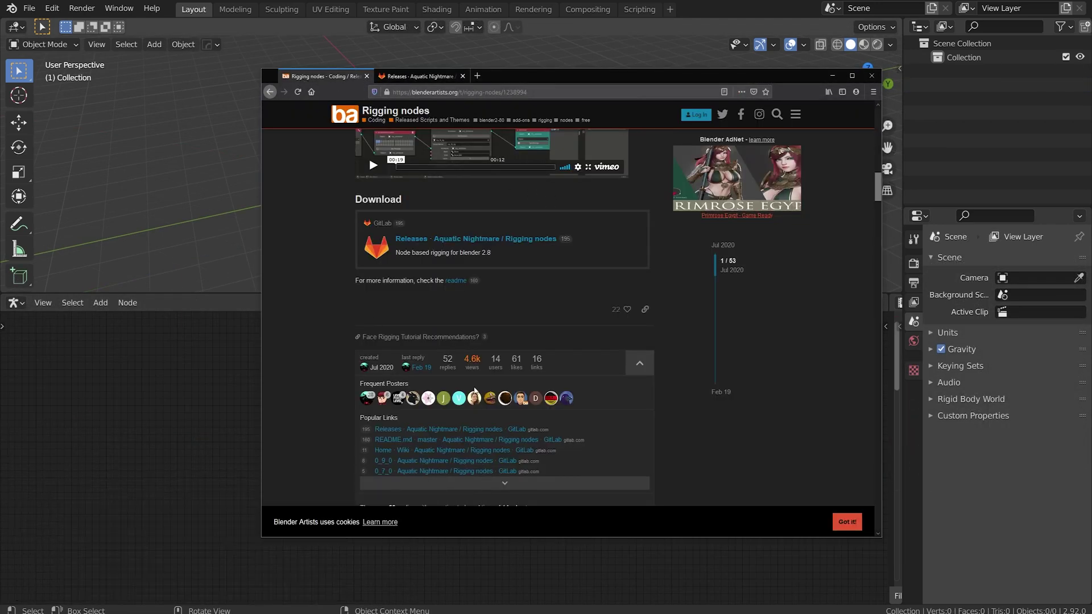
{"action": "left_click", "coordinate": [412, 76]}
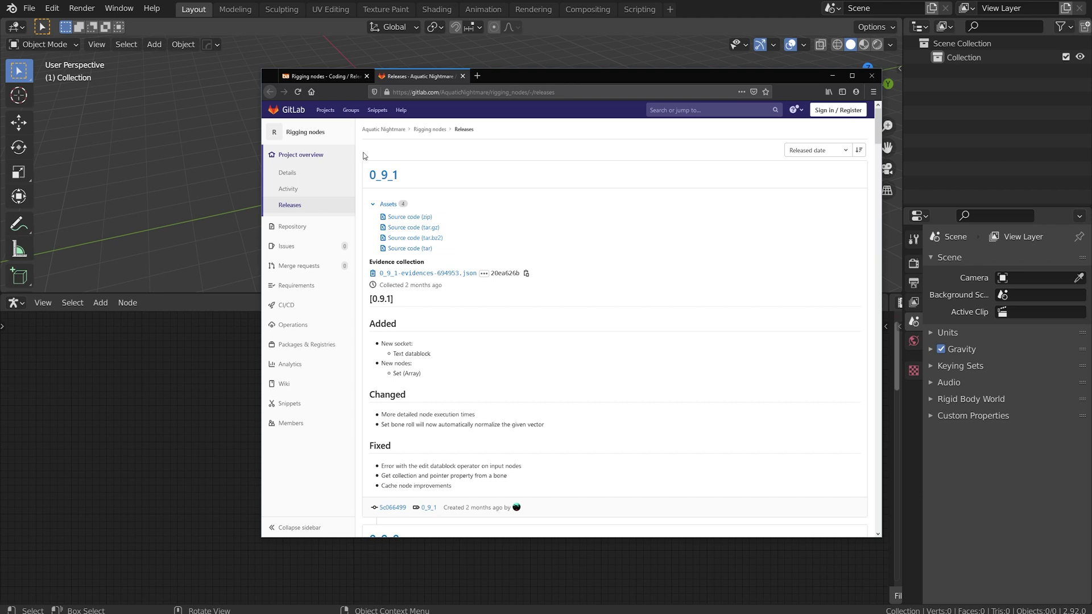
{"action": "key", "text": "alt+Tab"}
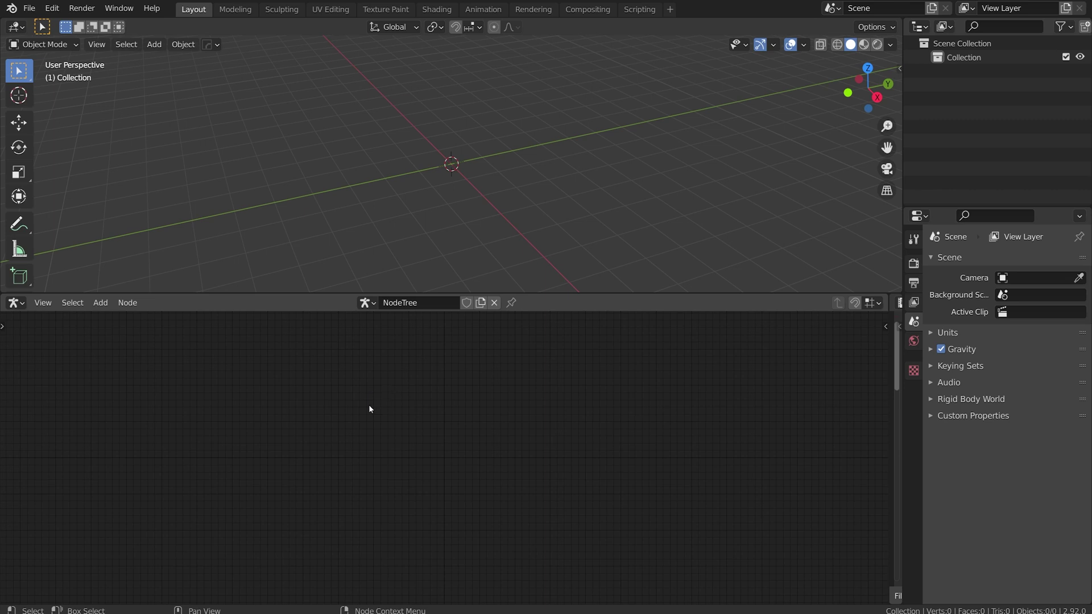
Step: Add an Input Armature node to the empty node tree and widen it so its fields are readable
{"action": "key", "text": "shift+a"}
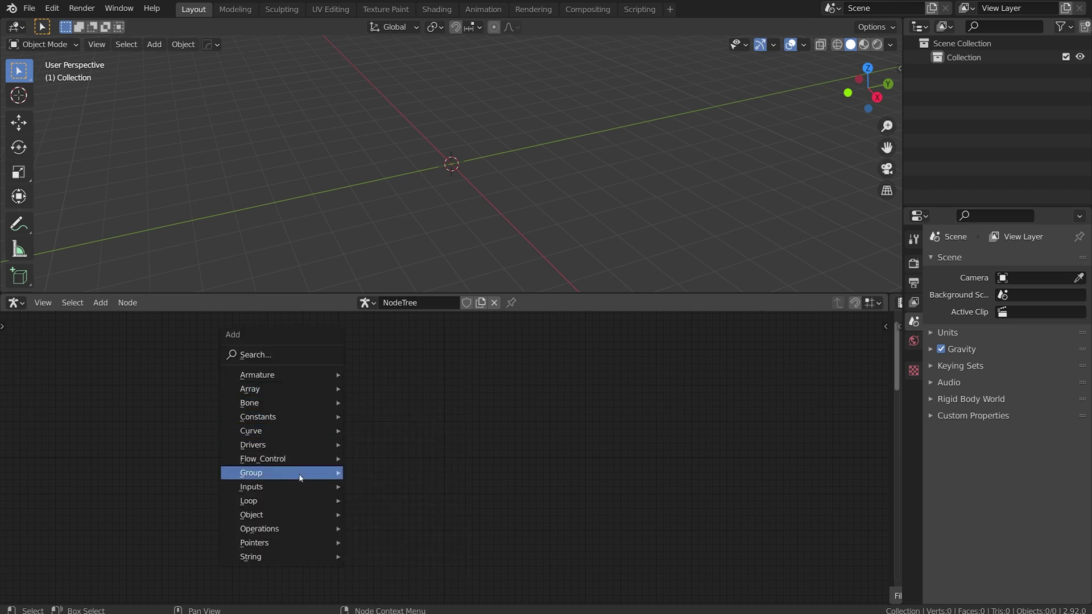
{"action": "mouse_move", "coordinate": [296, 495]}
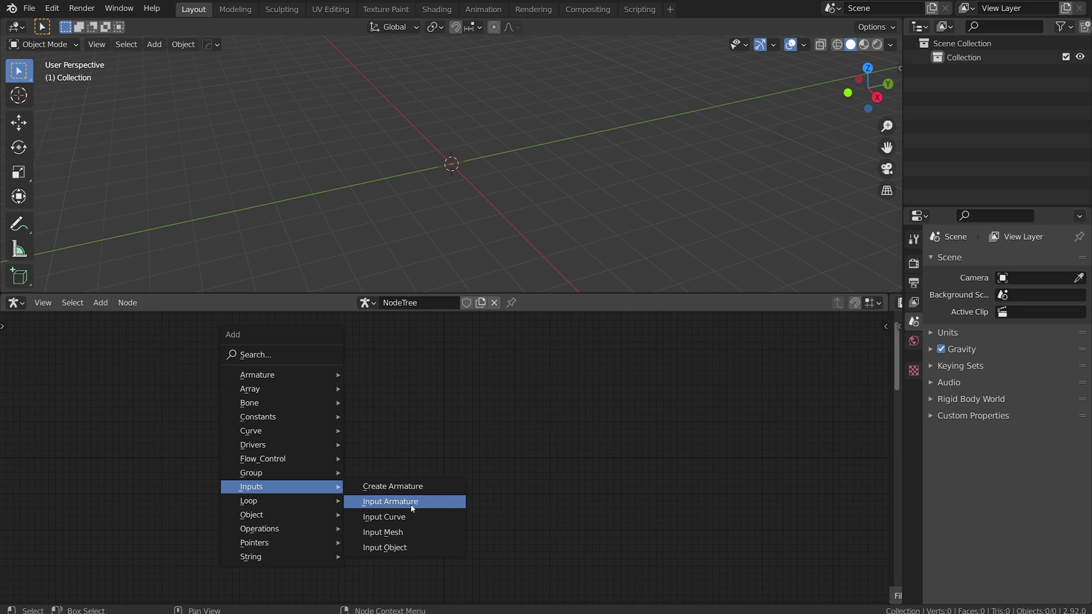
{"action": "left_click", "coordinate": [389, 503]}
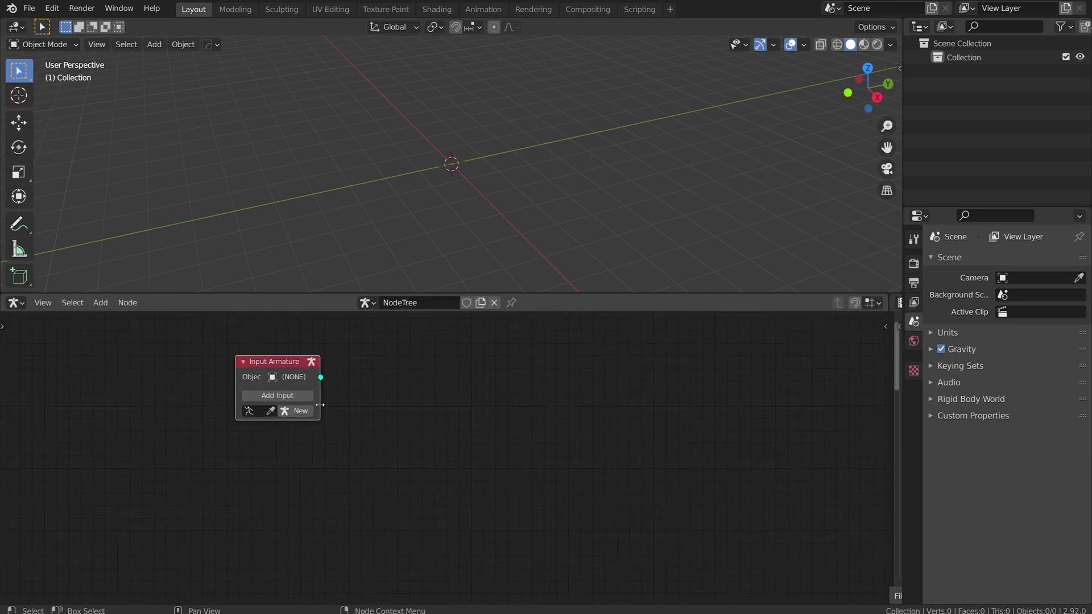
{"action": "left_click", "coordinate": [333, 389]}
{"action": "left_click_drag", "start_coordinate": [438, 410], "coordinate": [465, 409]}
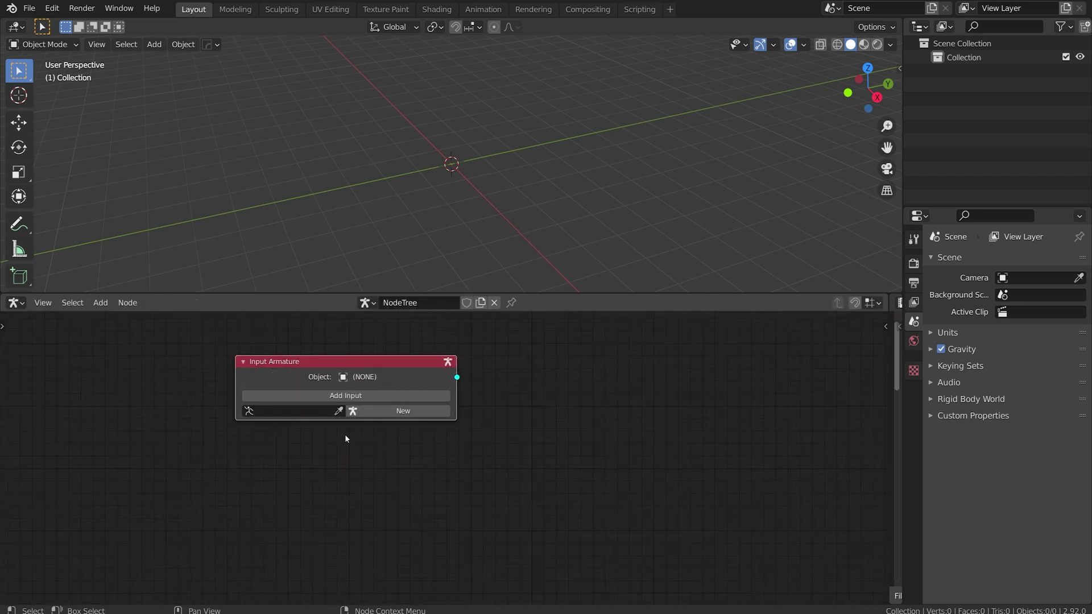
Step: Create a new armature in the Input Armature node and add a Name input set to my_rig
{"action": "left_click", "coordinate": [384, 411]}
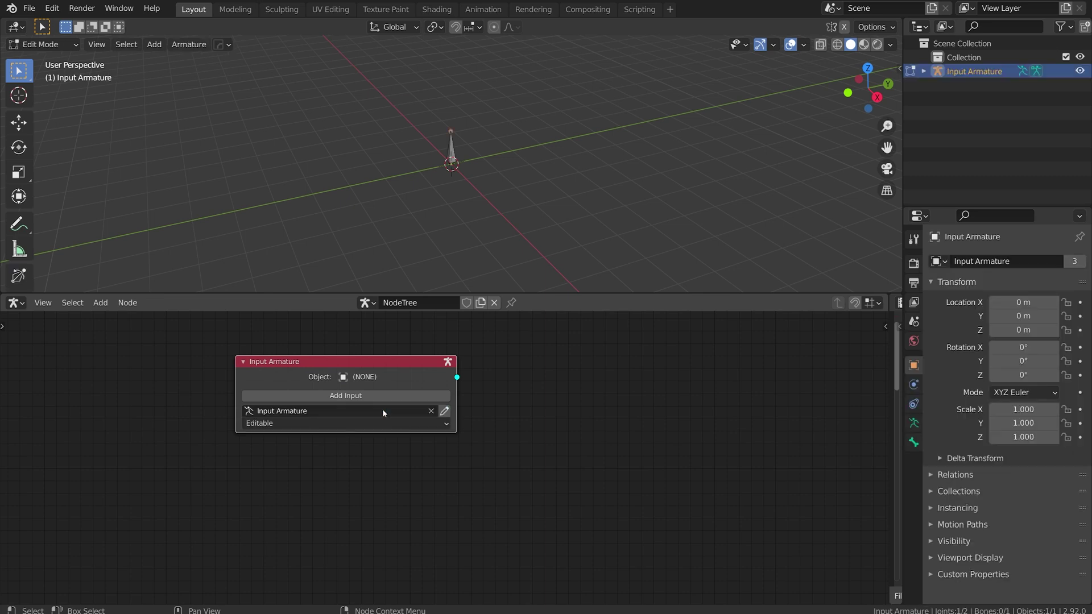
{"action": "left_click", "coordinate": [345, 397]}
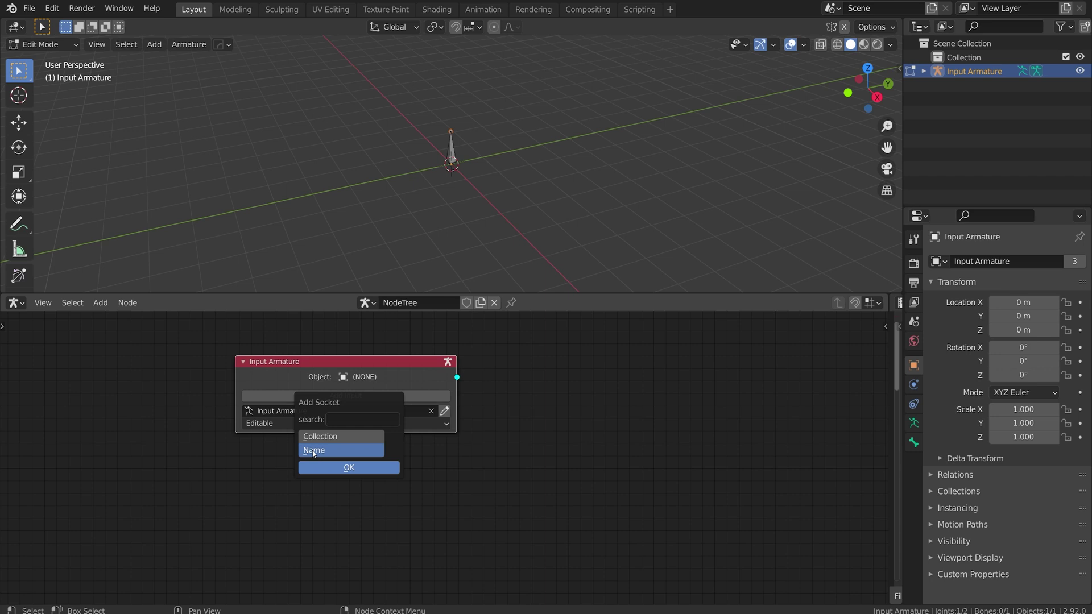
{"action": "left_click", "coordinate": [345, 468]}
{"action": "left_click", "coordinate": [348, 438]}
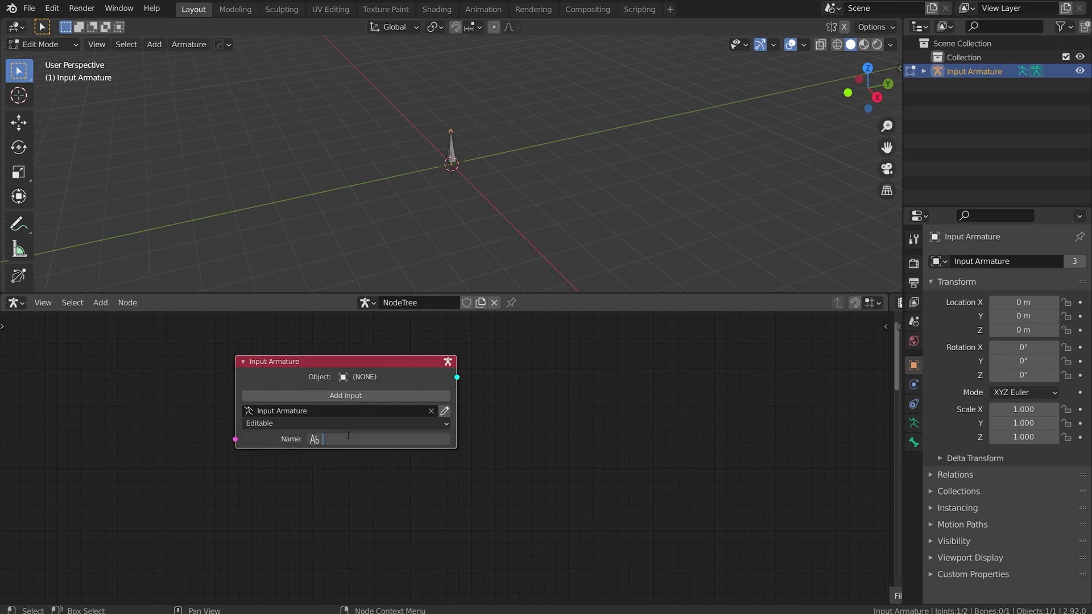
{"action": "type", "text": "my_rig"}
{"action": "key", "text": "Return"}
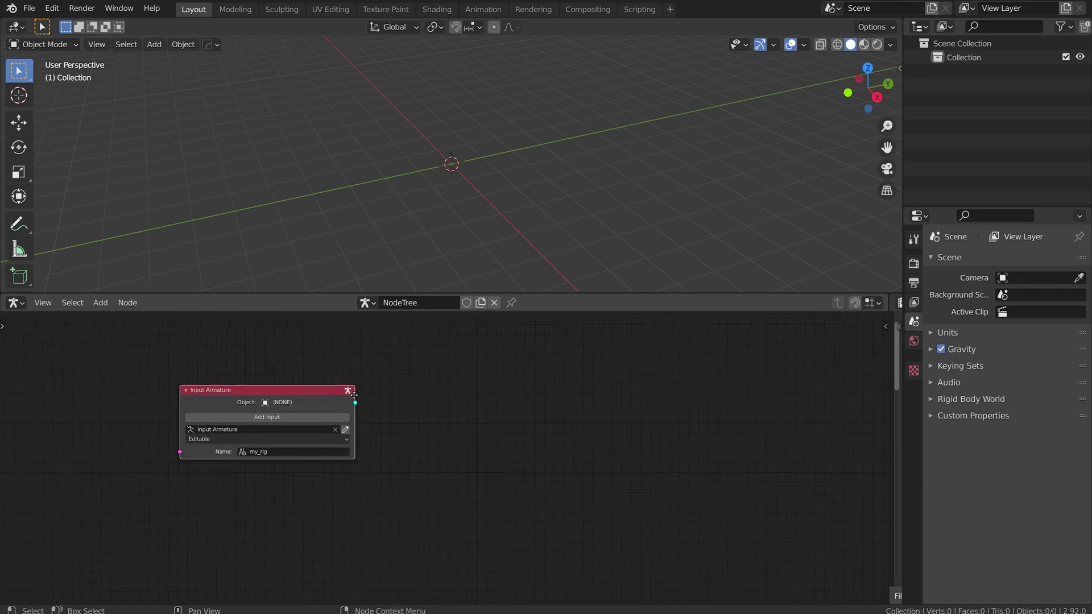
Step: Add an Add Bone node and link the Input Armature node's object output to its armature input
{"action": "scroll", "coordinate": [350, 414], "scroll_direction": "up", "scroll_amount": 3}
{"action": "scroll", "coordinate": [351, 416], "scroll_direction": "down", "scroll_amount": 1}
{"action": "key", "text": "shift+a"}
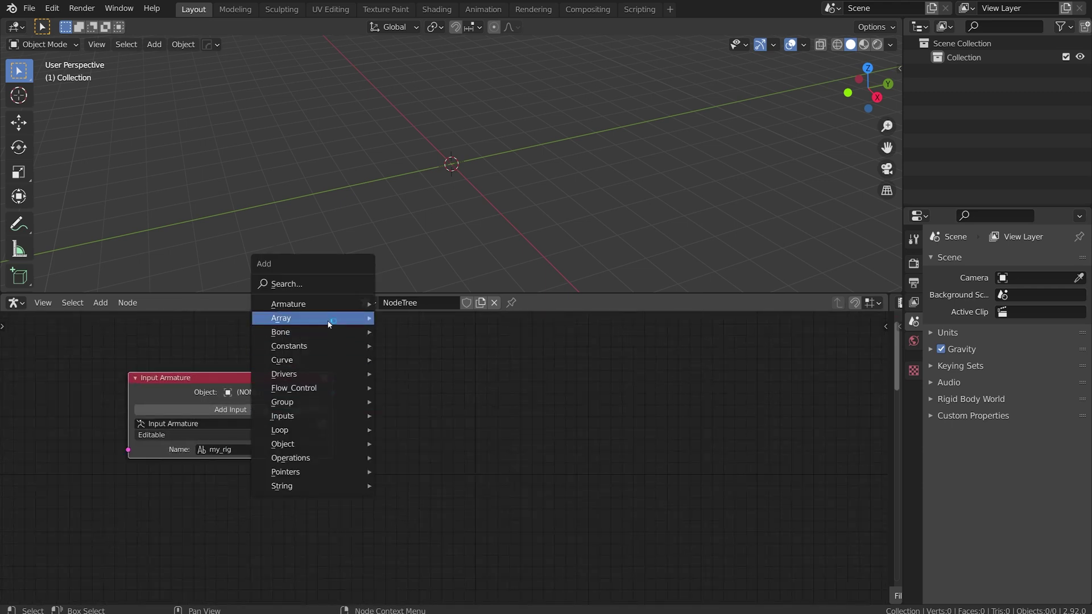
{"action": "mouse_move", "coordinate": [319, 332]}
{"action": "left_click", "coordinate": [414, 334]}
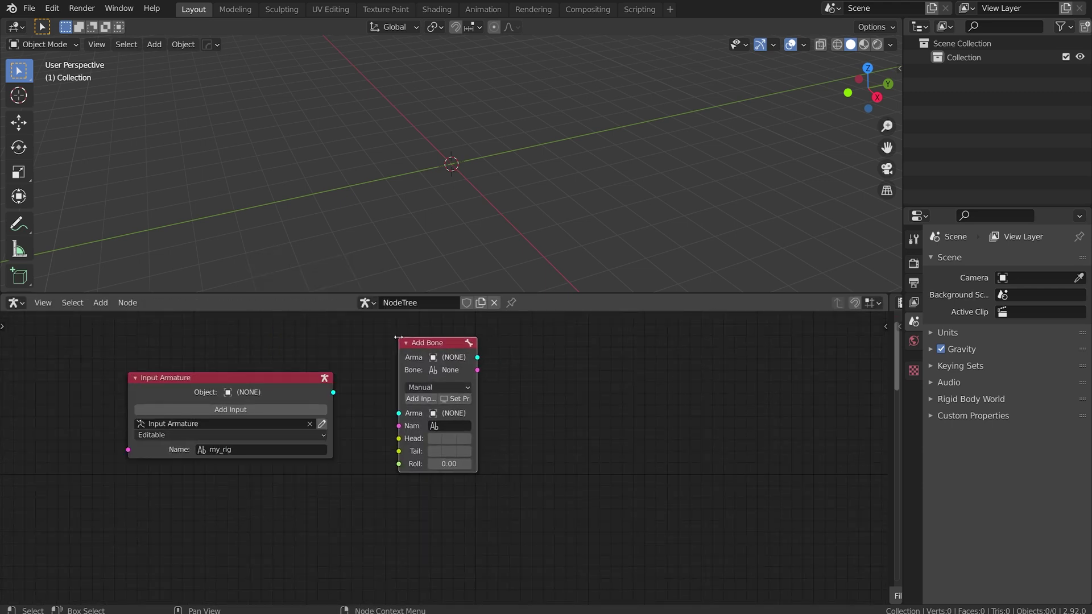
{"action": "left_click_drag", "start_coordinate": [338, 396], "coordinate": [399, 413]}
Step: Add an Execute node, feed it the Add Bone node's armature output, and preview the rig from it
{"action": "key", "text": "shift+a"}
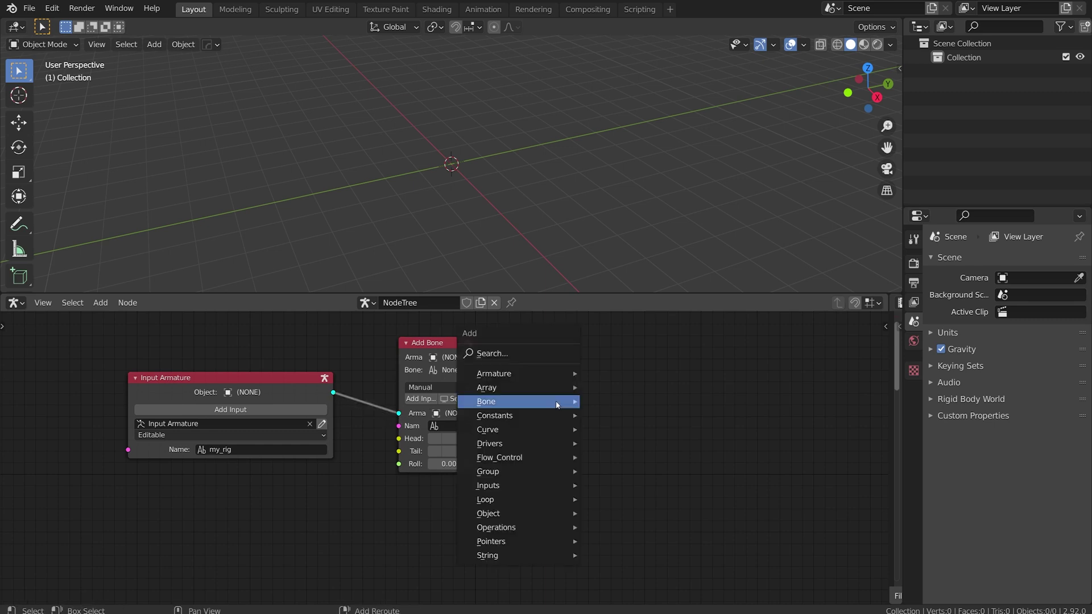
{"action": "mouse_move", "coordinate": [563, 458]}
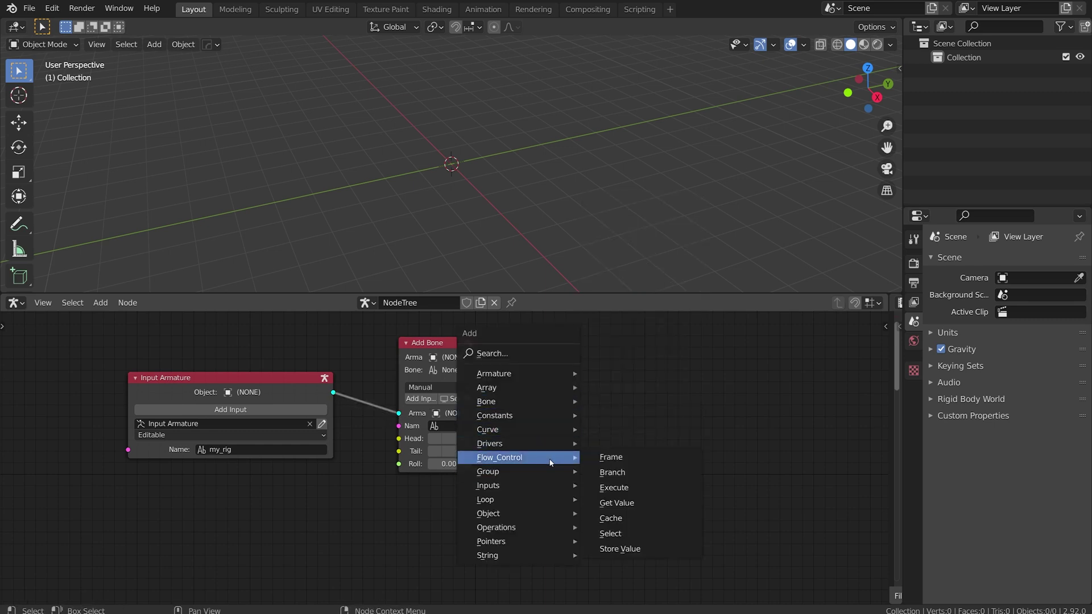
{"action": "left_click", "coordinate": [637, 492]}
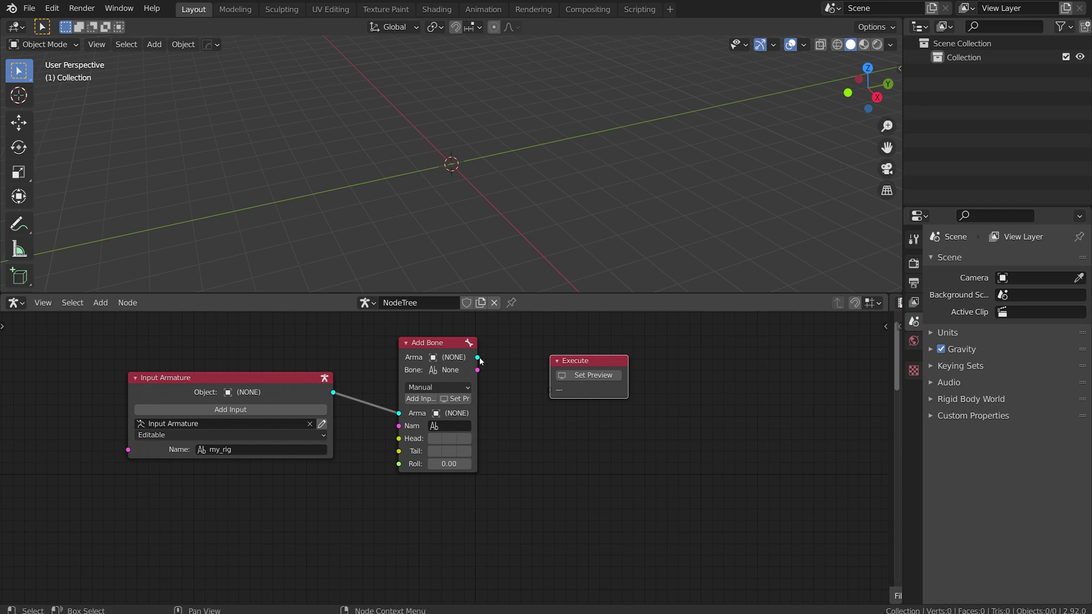
{"action": "left_click_drag", "start_coordinate": [478, 357], "coordinate": [551, 390]}
{"action": "left_click", "coordinate": [589, 392]}
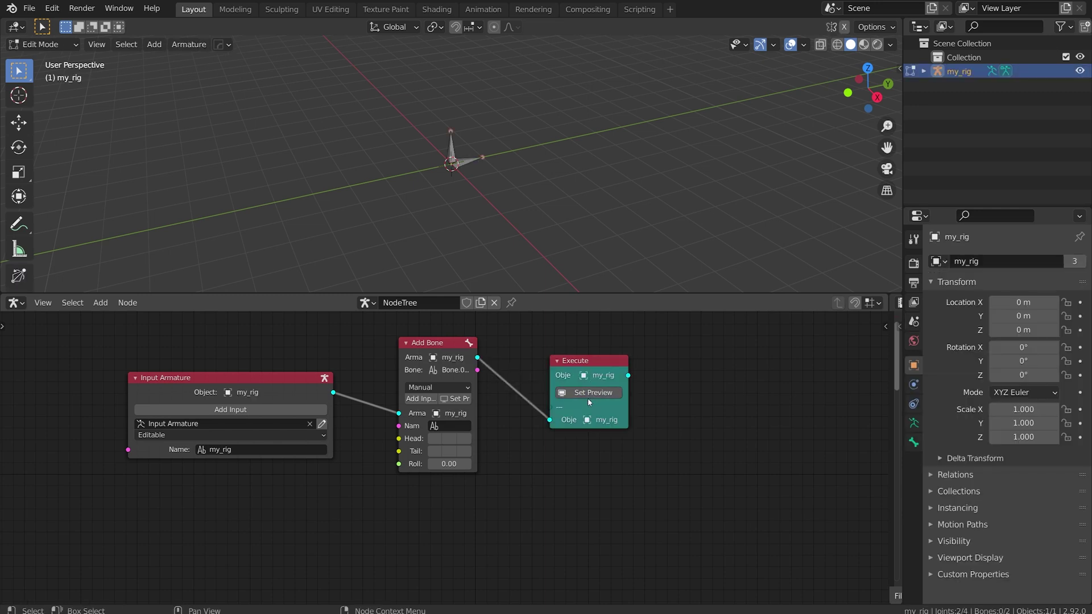
Step: Widen the Add Bone node and move the Execute node farther away from it
{"action": "middle_click_drag", "start_coordinate": [478, 194], "coordinate": [443, 171]}
{"action": "scroll", "coordinate": [450, 161], "scroll_direction": "up", "scroll_amount": 3}
{"action": "left_click", "coordinate": [275, 385]}
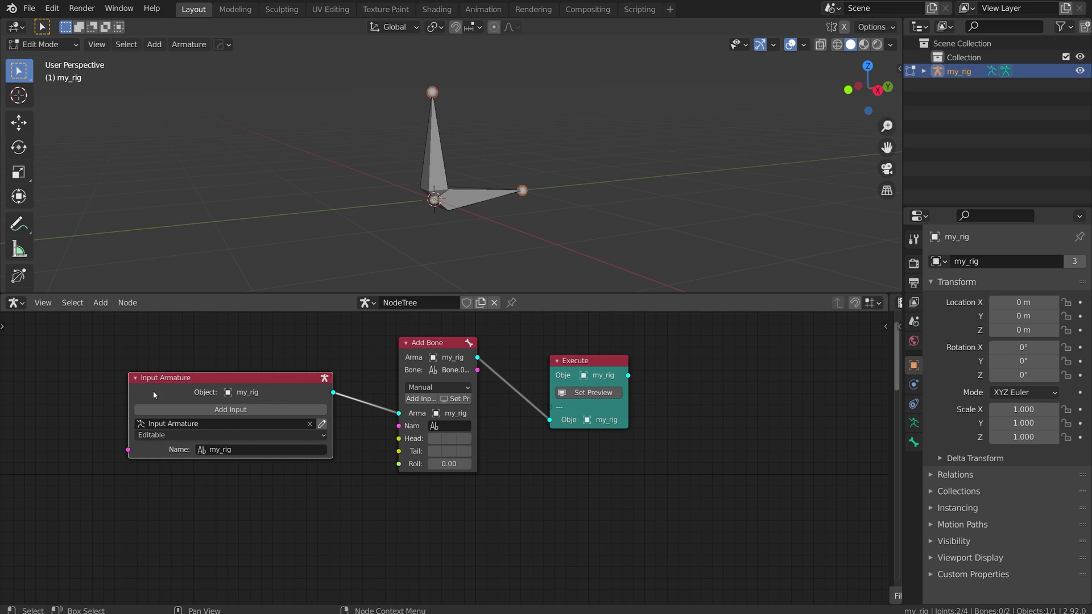
{"action": "left_click_drag", "start_coordinate": [425, 347], "coordinate": [475, 348]}
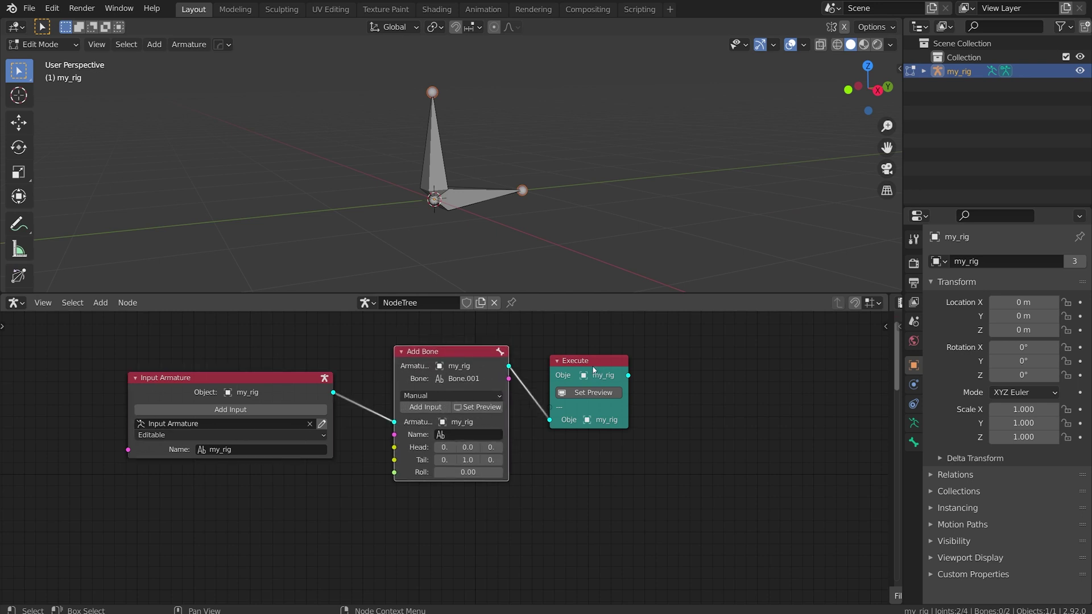
{"action": "left_click_drag", "start_coordinate": [593, 371], "coordinate": [640, 359]}
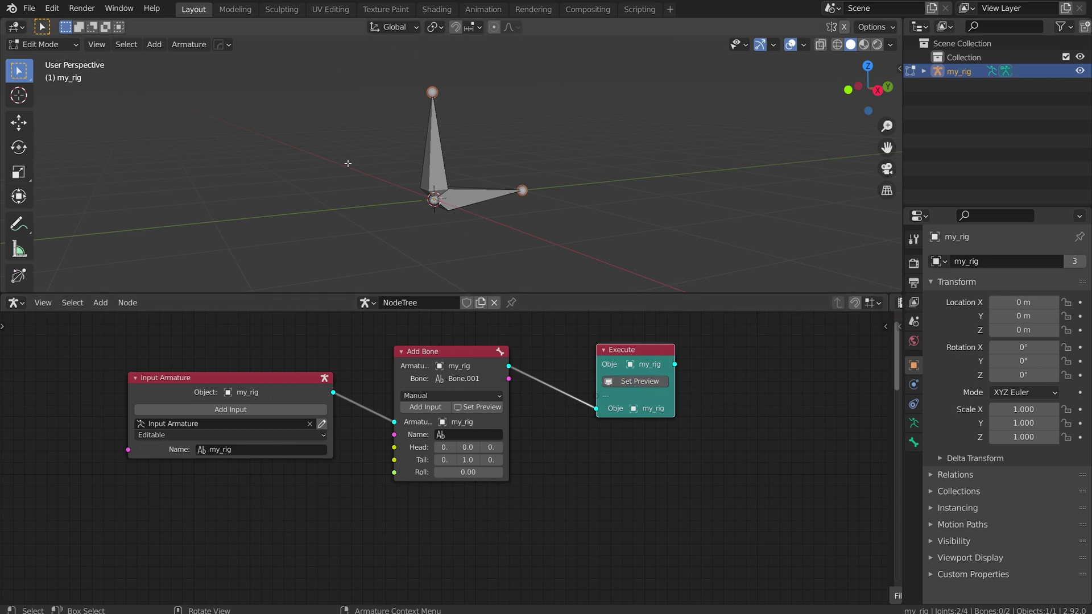
Step: Duplicate the upright bone six times across the viewport and regenerate the rig from the Execute node
{"action": "middle_click_drag", "start_coordinate": [548, 150], "coordinate": [564, 150]}
{"action": "scroll", "coordinate": [500, 150], "scroll_direction": "down", "scroll_amount": 1}
{"action": "left_click", "coordinate": [437, 151]}
{"action": "scroll", "coordinate": [455, 165], "scroll_direction": "down", "scroll_amount": 1}
{"action": "middle_click_drag", "start_coordinate": [478, 183], "coordinate": [444, 188], "text": "shift"}
{"action": "key", "text": "shift+d"}
{"action": "left_click", "coordinate": [514, 158]}
{"action": "key", "text": "shift+d"}
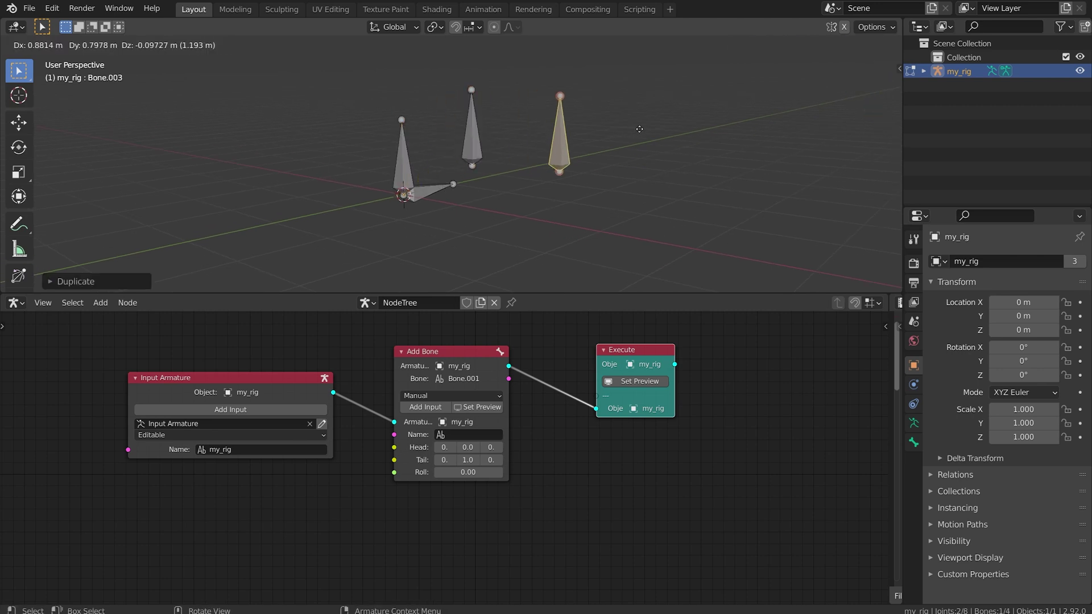
{"action": "left_click", "coordinate": [644, 139]}
{"action": "key", "text": "shift+d"}
{"action": "left_click", "coordinate": [752, 186]}
{"action": "key", "text": "shift+d"}
{"action": "left_click", "coordinate": [810, 157]}
{"action": "key", "text": "shift+d"}
{"action": "left_click", "coordinate": [745, 144]}
{"action": "key", "text": "shift+d"}
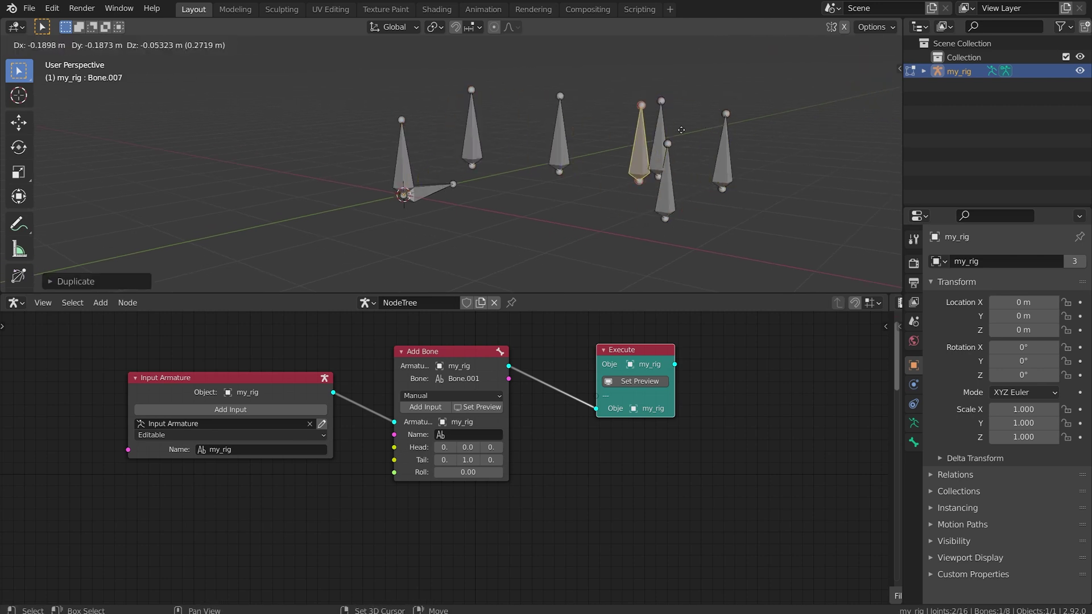
{"action": "left_click", "coordinate": [678, 163]}
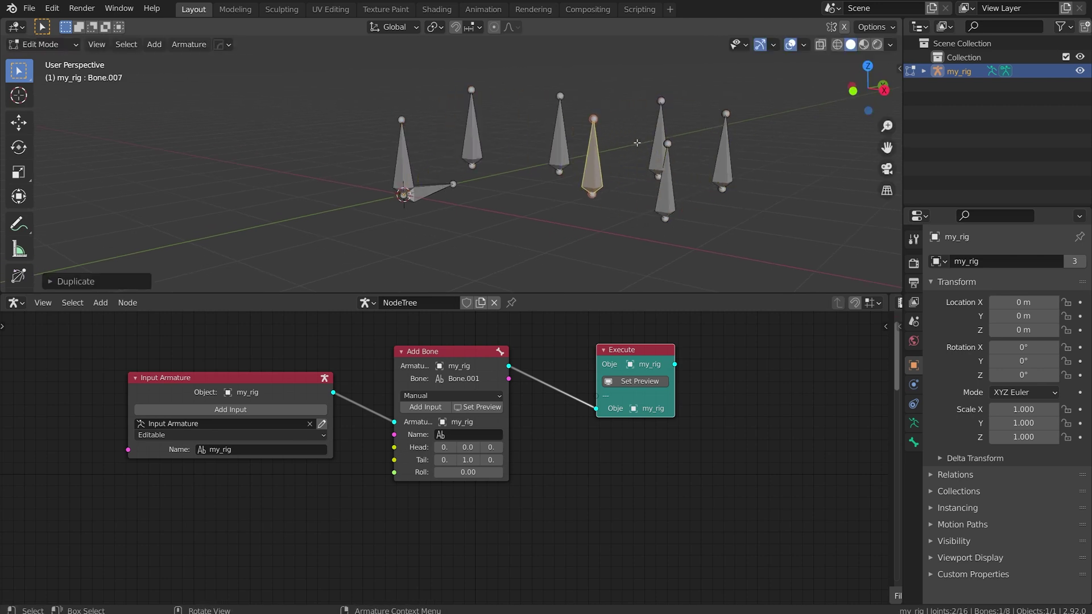
{"action": "left_click", "coordinate": [642, 383]}
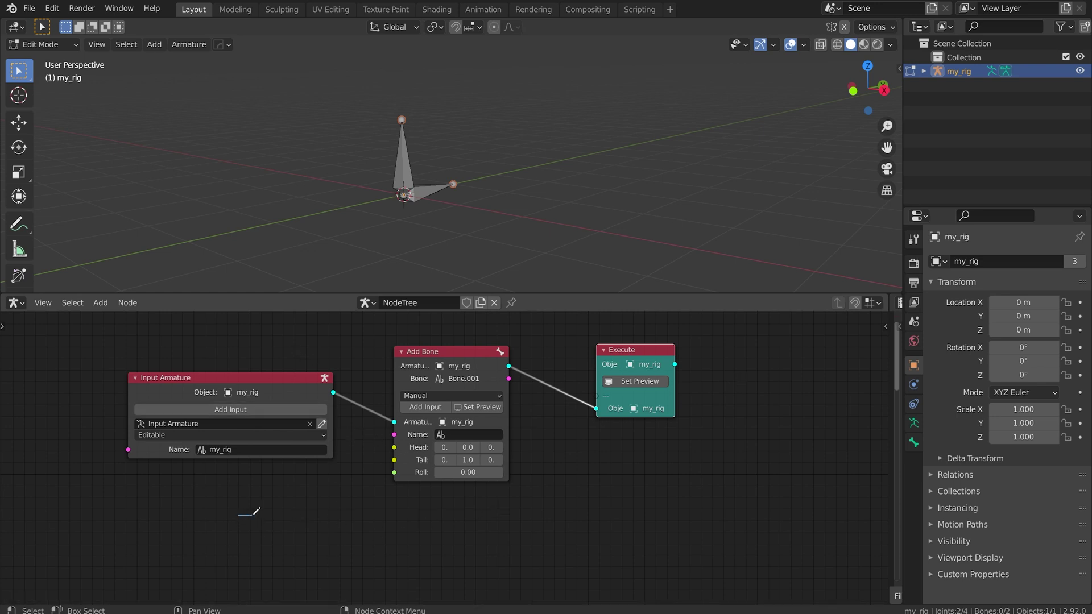
Step: Draw an annotation arrow below the nodes, running from Input Armature toward Execute
{"action": "mouse_move", "coordinate": [256, 511]}
{"action": "left_mouse_down"}
{"action": "mouse_move", "coordinate": [563, 498]}
{"action": "mouse_move", "coordinate": [556, 479]}
{"action": "mouse_move", "coordinate": [522, 478]}
{"action": "left_mouse_up"}
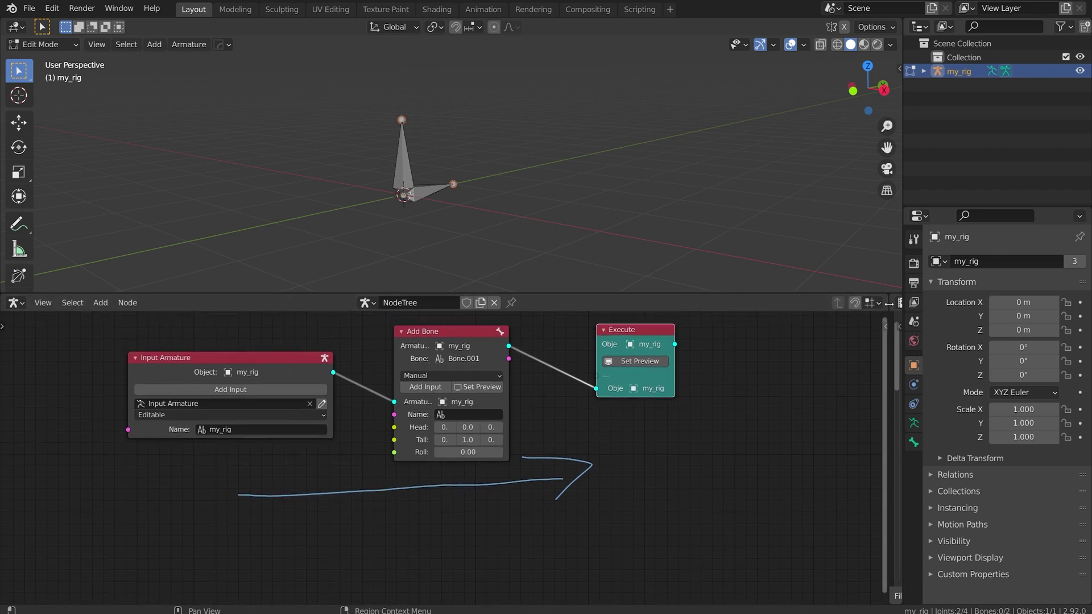
Step: Widen the text editor beside the node tree and look through the single_world_bone.py script
{"action": "left_click_drag", "start_coordinate": [888, 402], "coordinate": [354, 402]}
{"action": "scroll", "coordinate": [611, 464], "scroll_direction": "down", "scroll_amount": 17}
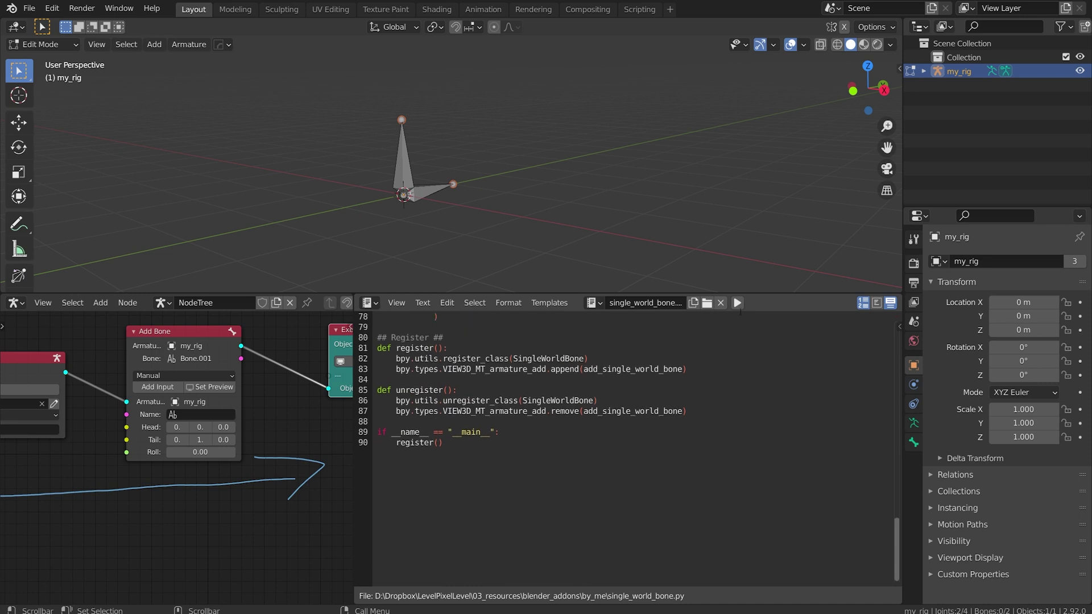
{"action": "scroll", "coordinate": [510, 405], "scroll_direction": "up", "scroll_amount": 20}
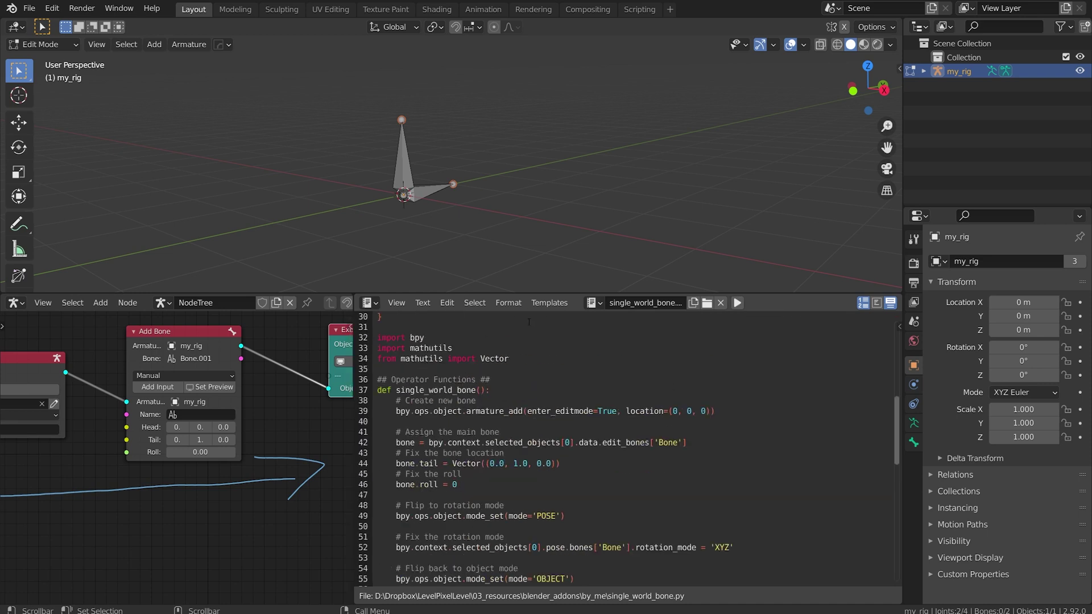
{"action": "scroll", "coordinate": [511, 405], "scroll_direction": "down", "scroll_amount": 14}
{"action": "scroll", "coordinate": [510, 405], "scroll_direction": "down", "scroll_amount": 6}
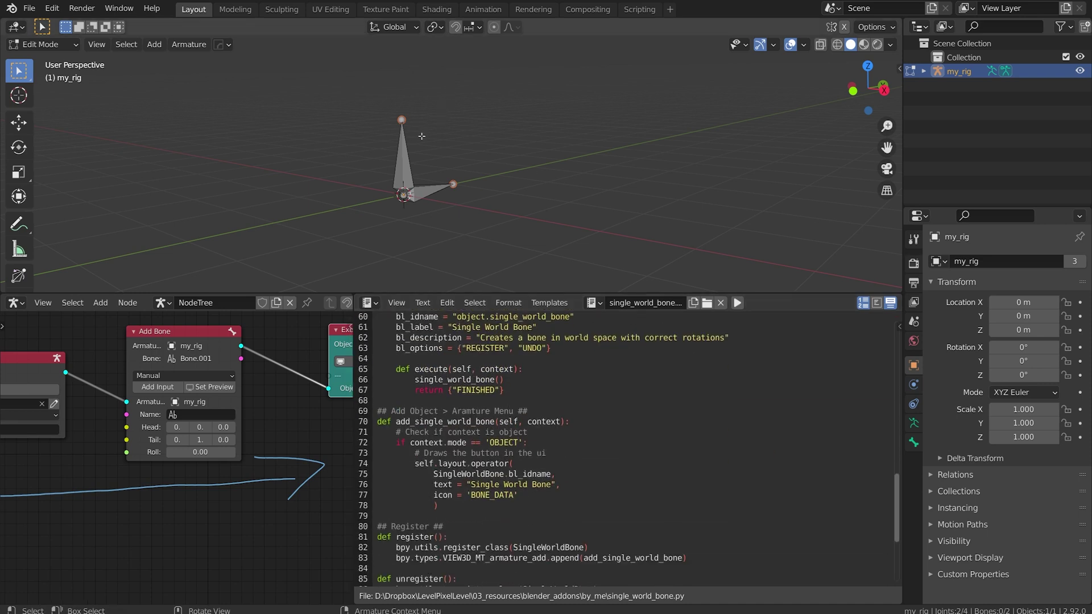
Step: Duplicate the upright bone four times, placing the copies in a row across the viewport
{"action": "left_click", "coordinate": [405, 157]}
{"action": "key", "text": "shift+d"}
{"action": "left_click", "coordinate": [542, 181]}
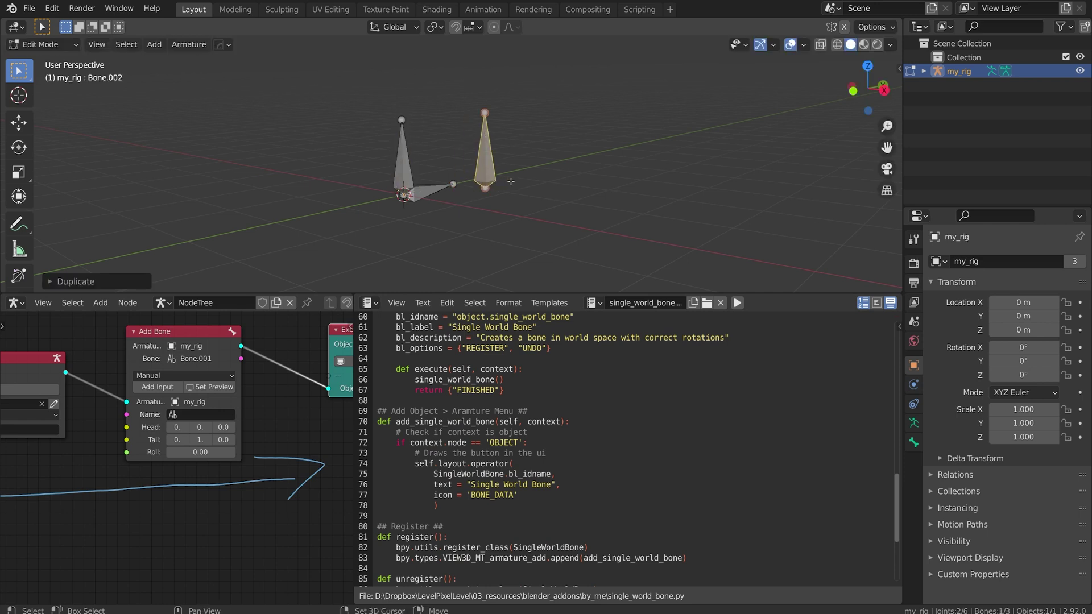
{"action": "key", "text": "shift+d"}
{"action": "left_click", "coordinate": [633, 171]}
{"action": "key", "text": "shift+d"}
{"action": "left_click", "coordinate": [702, 163]}
{"action": "key", "text": "shift+d"}
{"action": "left_click", "coordinate": [752, 177]}
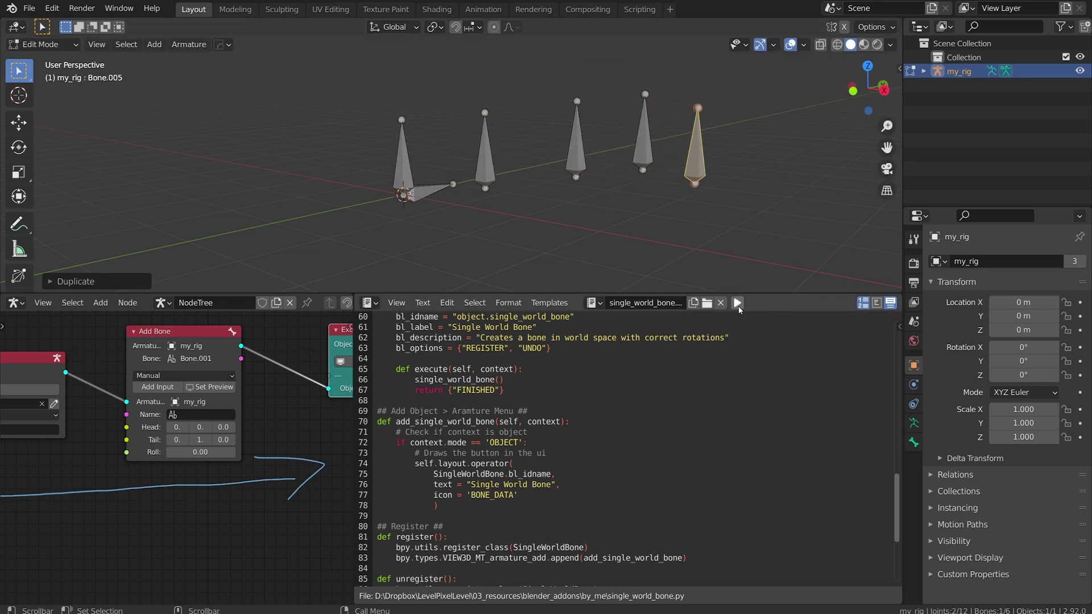
Step: Run the single_world_bone.py script
{"action": "left_click", "coordinate": [738, 303]}
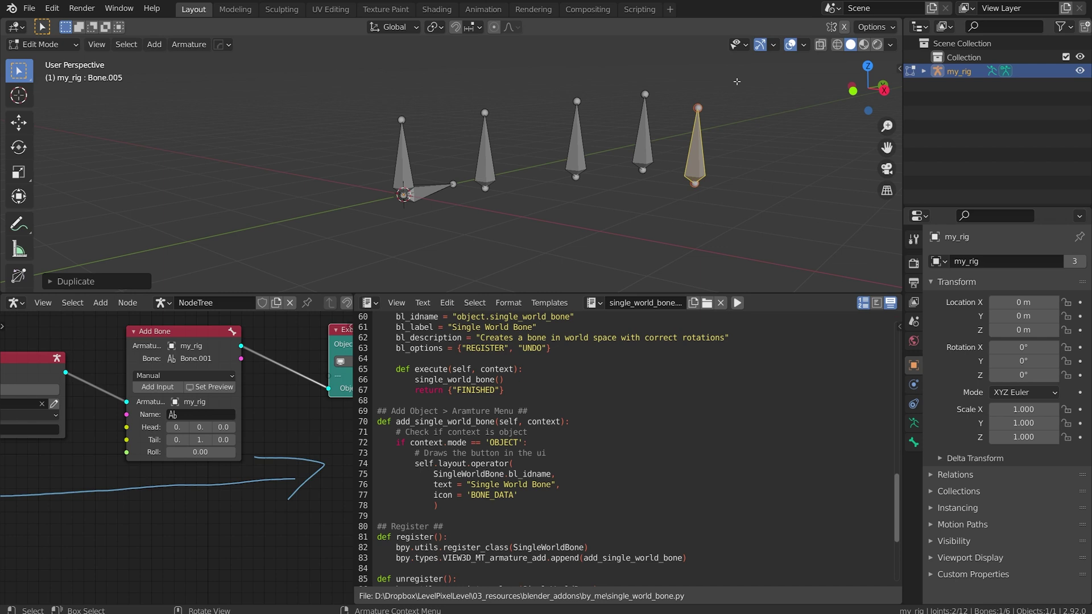
{"action": "scroll", "coordinate": [542, 433], "scroll_direction": "down", "scroll_amount": 2}
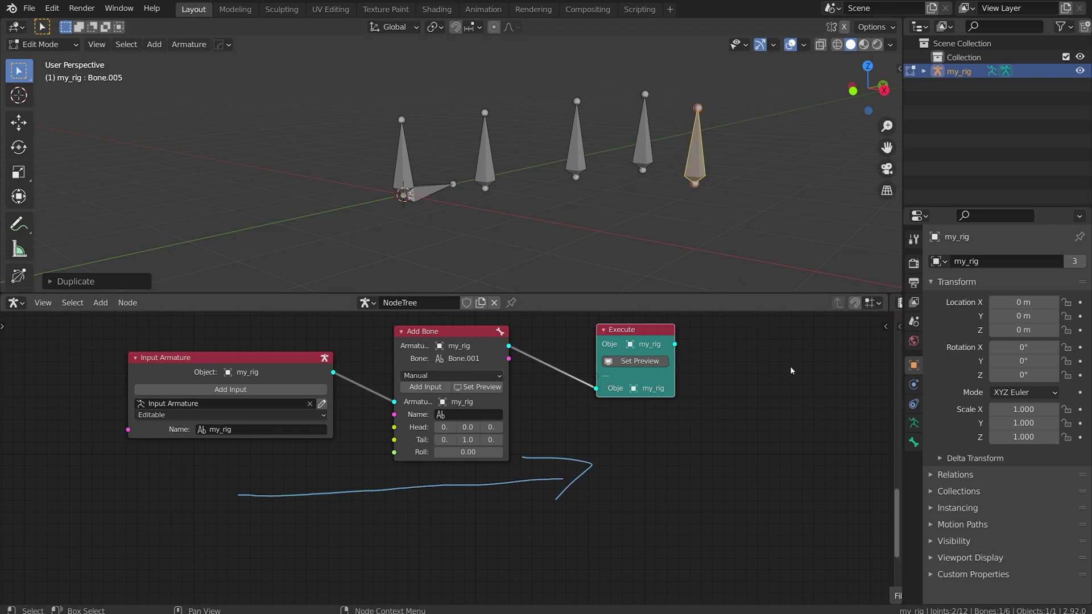
Step: Show the node editor's view settings and turn off annotations to hide the drawn arrow
{"action": "key", "text": "n"}
{"action": "left_click", "coordinate": [881, 385]}
{"action": "left_click", "coordinate": [768, 319]}
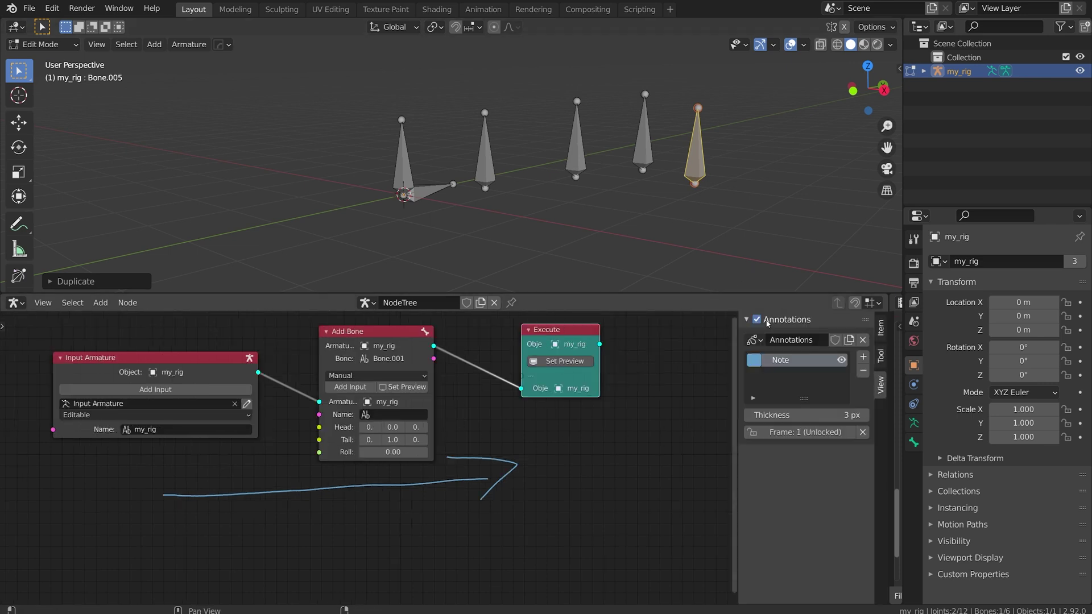
{"action": "left_click", "coordinate": [758, 319]}
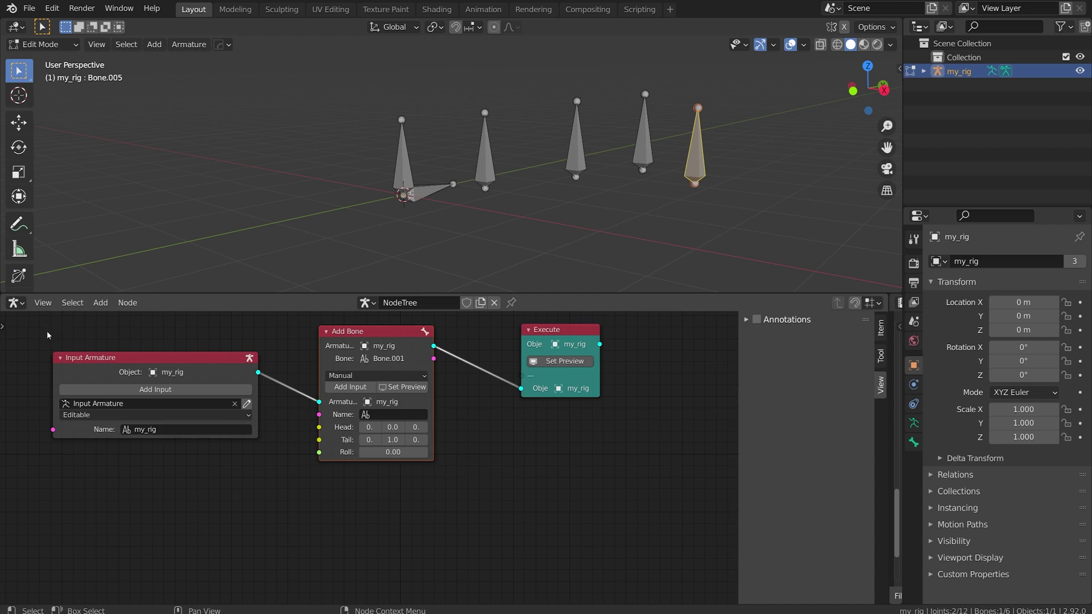
Step: Examine the Input Armature node's settings up close
{"action": "mouse_move", "coordinate": [250, 459]}
{"action": "middle_mouse_down"}
{"action": "mouse_move", "coordinate": [334, 487]}
{"action": "mouse_move", "coordinate": [535, 504]}
{"action": "mouse_move", "coordinate": [459, 500]}
{"action": "middle_mouse_up"}
{"action": "scroll", "coordinate": [556, 507], "scroll_direction": "up", "scroll_amount": 6}
{"action": "scroll", "coordinate": [459, 500], "scroll_direction": "up", "scroll_amount": 5}
{"action": "scroll", "coordinate": [589, 424], "scroll_direction": "down", "scroll_amount": 9}
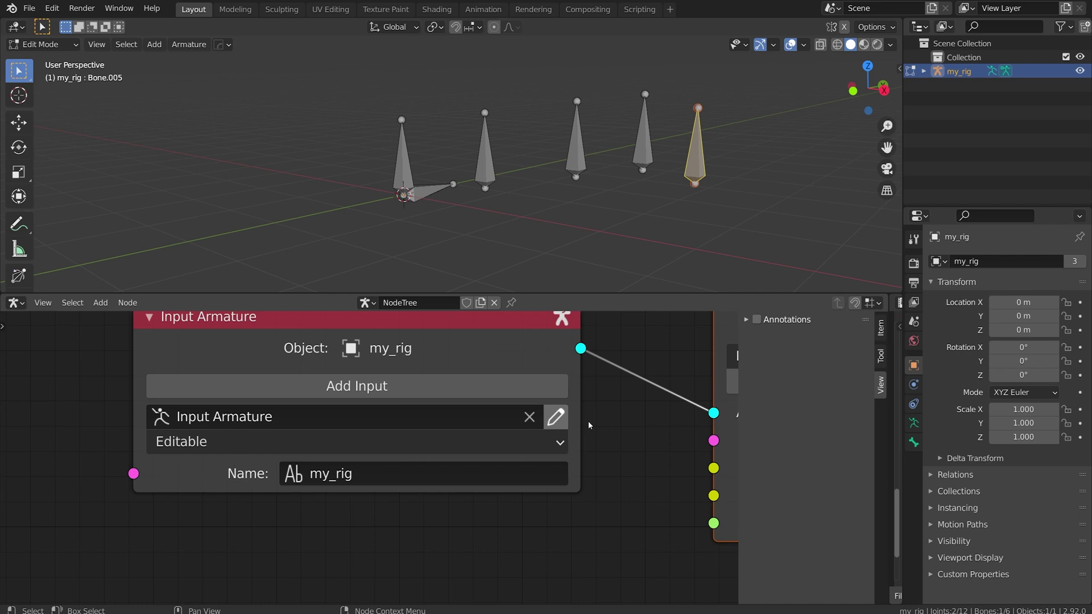
Step: Re-execute the node tree from the Execute node
{"action": "middle_click_drag", "start_coordinate": [634, 418], "coordinate": [444, 411]}
{"action": "left_click", "coordinate": [668, 379]}
Step: Delete the Add Bone node and link the Input Armature node's object output directly to the Execute node's object input
{"action": "left_click_drag", "start_coordinate": [437, 343], "coordinate": [450, 373]}
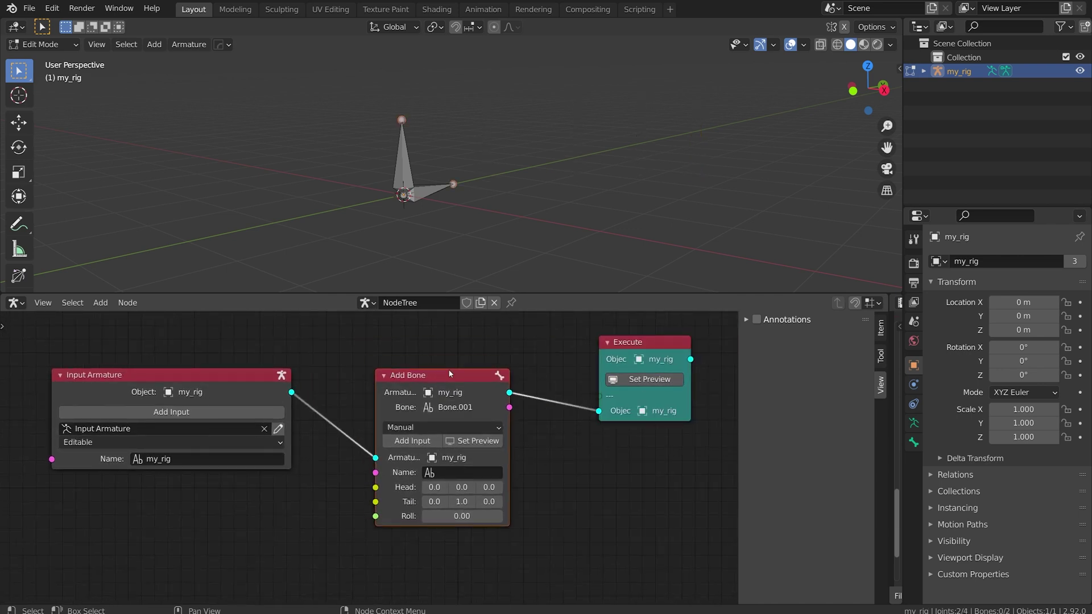
{"action": "key", "text": "x"}
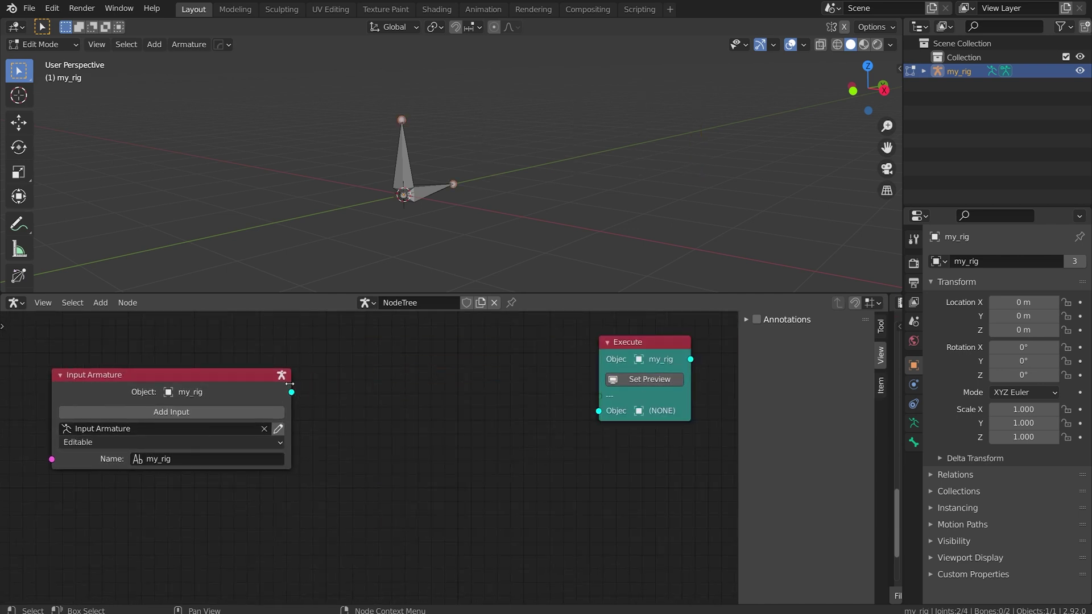
{"action": "left_click_drag", "start_coordinate": [291, 392], "coordinate": [599, 411]}
{"action": "middle_click_drag", "start_coordinate": [373, 456], "coordinate": [422, 447]}
Step: Reposition the Execute node, execute the simplified tree and hide the node editor's sidebar
{"action": "left_click_drag", "start_coordinate": [677, 343], "coordinate": [664, 369]}
{"action": "left_click", "coordinate": [713, 397]}
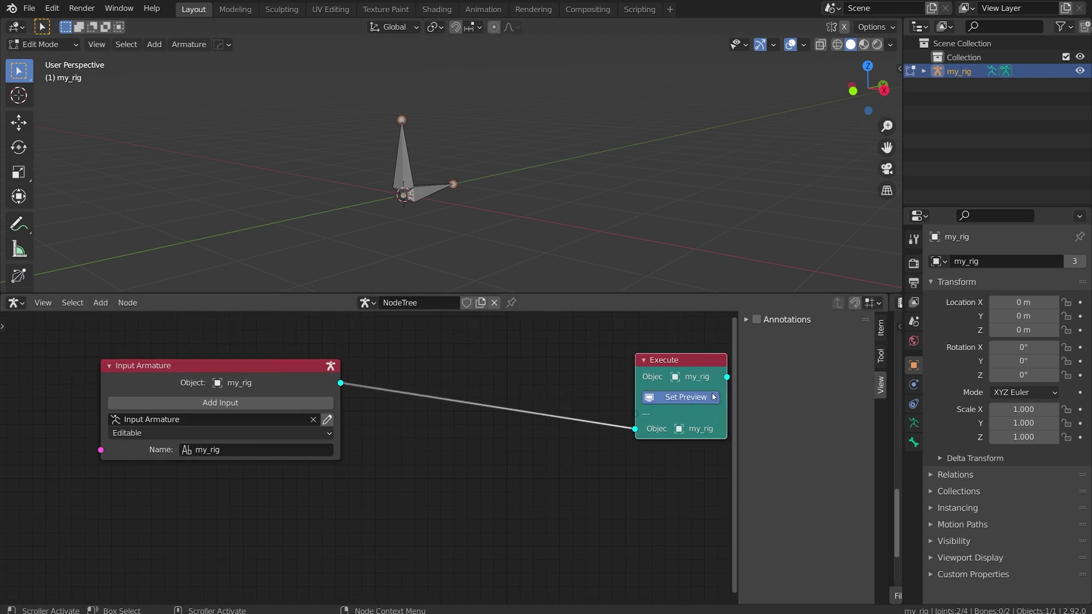
{"action": "key", "text": "n"}
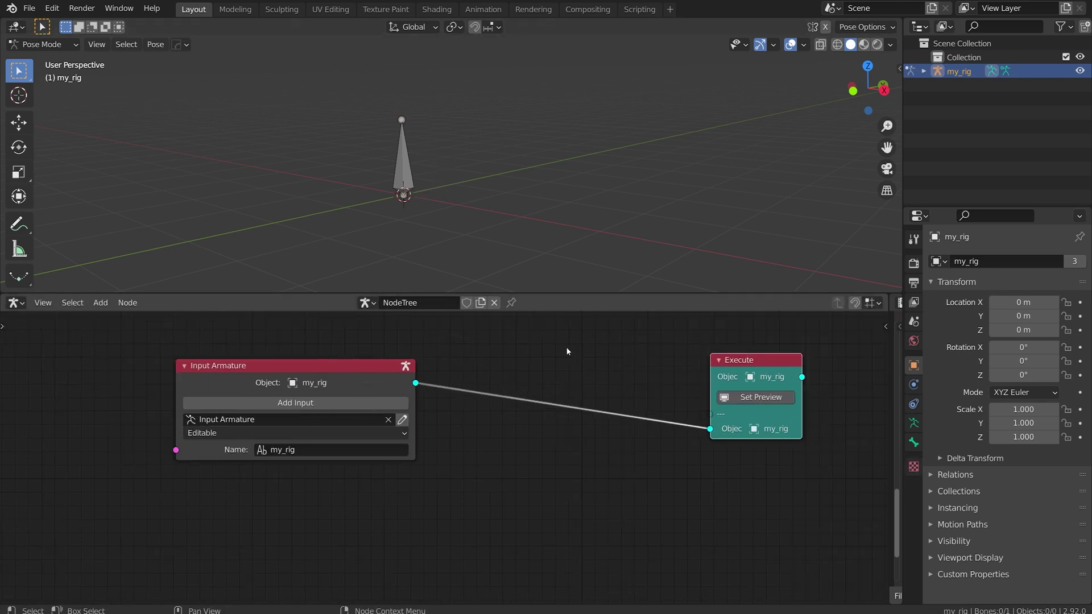
Step: Open the input armature for editing from its node and duplicate the upright bone five times, placing the copies across the viewport
{"action": "left_click_drag", "start_coordinate": [317, 381], "coordinate": [368, 371]}
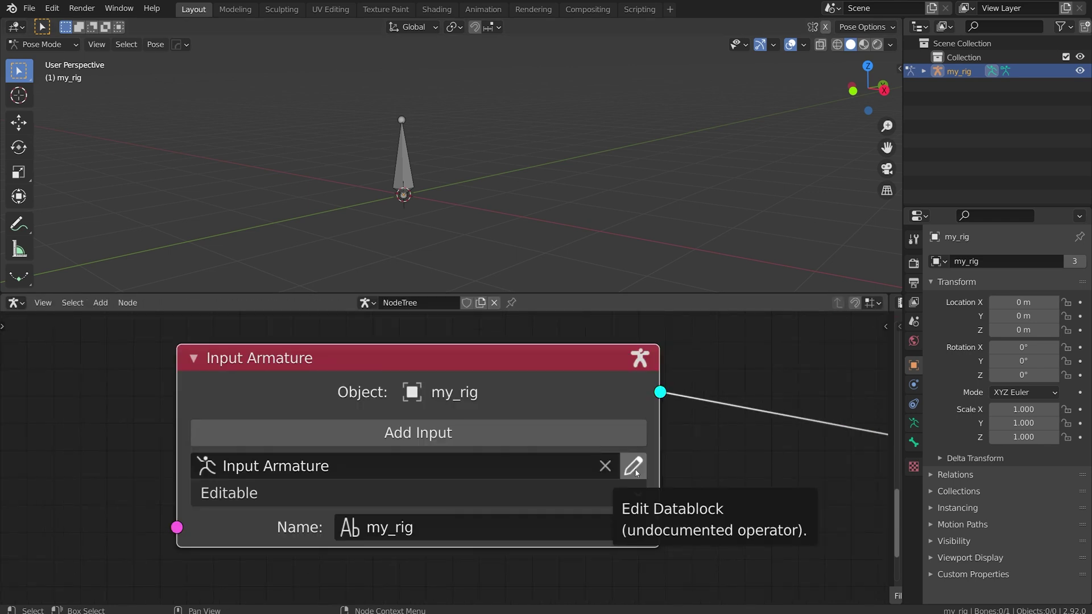
{"action": "left_click", "coordinate": [634, 467]}
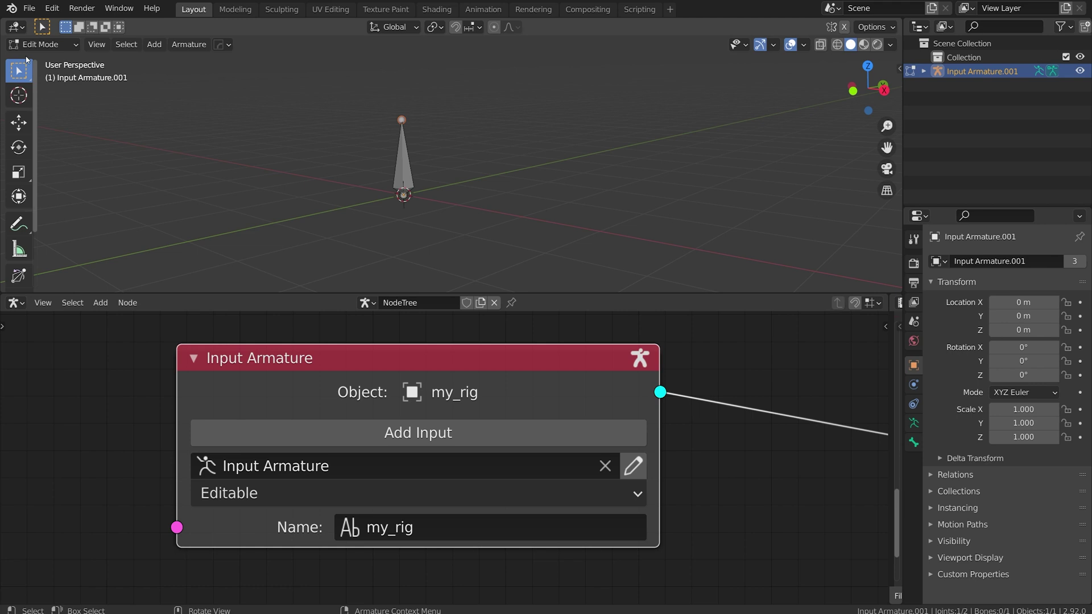
{"action": "left_click", "coordinate": [411, 169]}
{"action": "key", "text": "shift+d"}
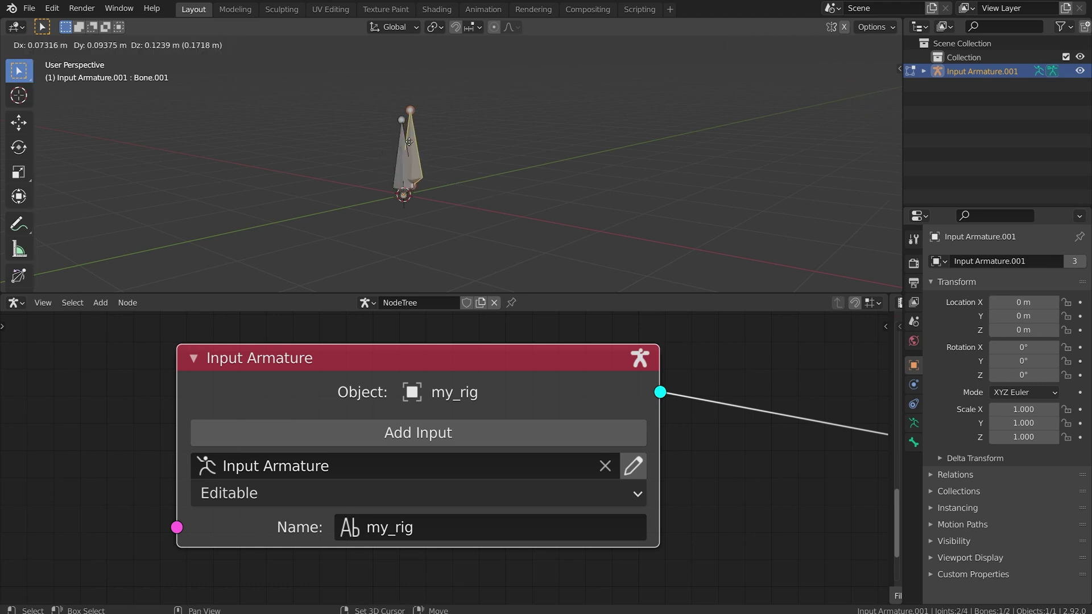
{"action": "left_click", "coordinate": [456, 143]}
{"action": "key", "text": "shift+d"}
{"action": "left_click", "coordinate": [499, 139]}
{"action": "key", "text": "shift+d"}
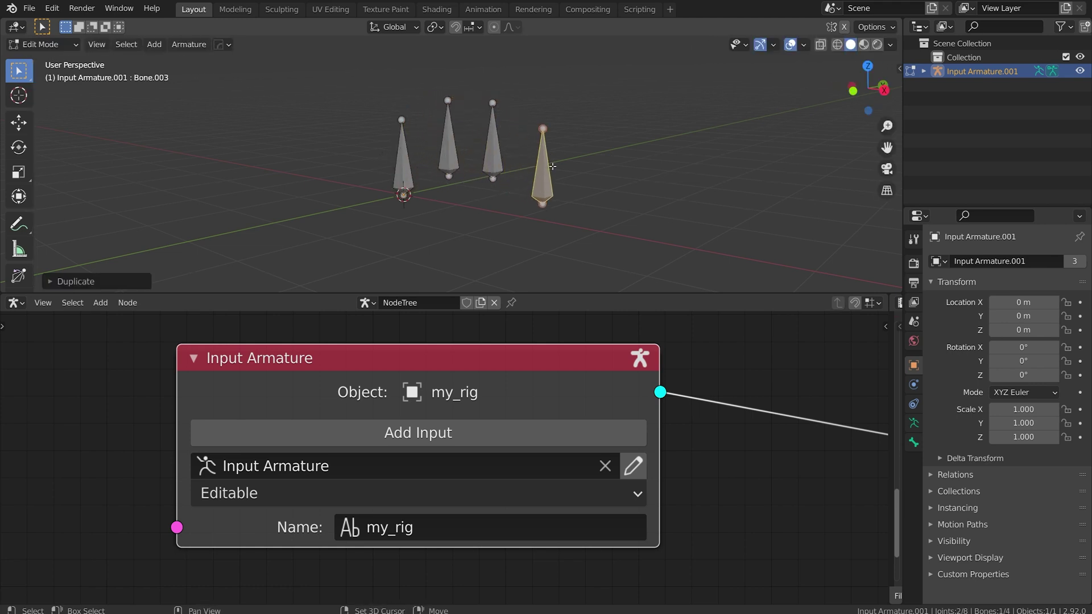
{"action": "left_click", "coordinate": [559, 163]}
{"action": "key", "text": "shift+d"}
{"action": "left_click", "coordinate": [615, 166]}
{"action": "key", "text": "shift+d"}
{"action": "left_click", "coordinate": [685, 160]}
Step: Execute the node tree to rebuild my_rig with the duplicated bones
{"action": "scroll", "coordinate": [691, 170], "scroll_direction": "down", "scroll_amount": 1}
{"action": "scroll", "coordinate": [745, 398], "scroll_direction": "down", "scroll_amount": 13}
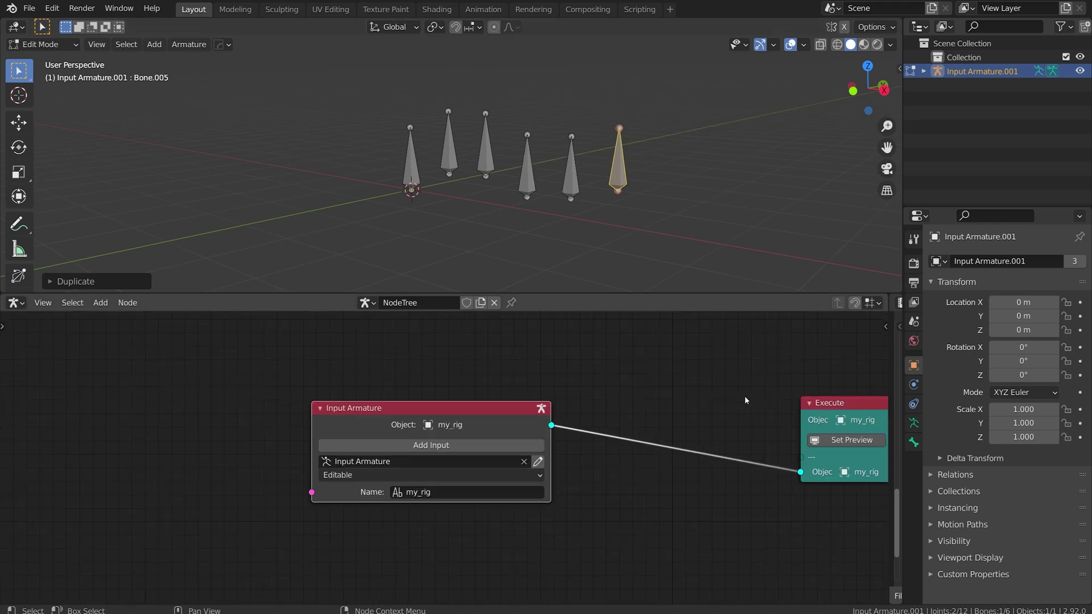
{"action": "middle_click_drag", "start_coordinate": [681, 405], "coordinate": [463, 410]}
{"action": "scroll", "coordinate": [457, 410], "scroll_direction": "up", "scroll_amount": 8}
{"action": "left_click", "coordinate": [543, 431]}
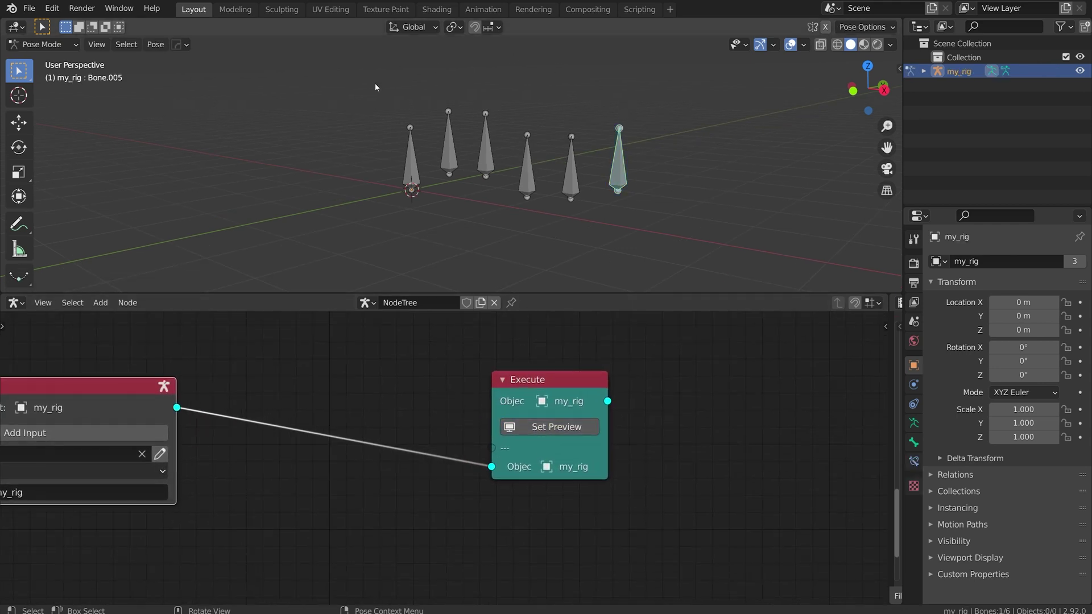
Step: Reopen the input armature for editing and extrude an arching chain of four bones from the tip of the last duplicated bone
{"action": "key", "text": "KP_Decimal"}
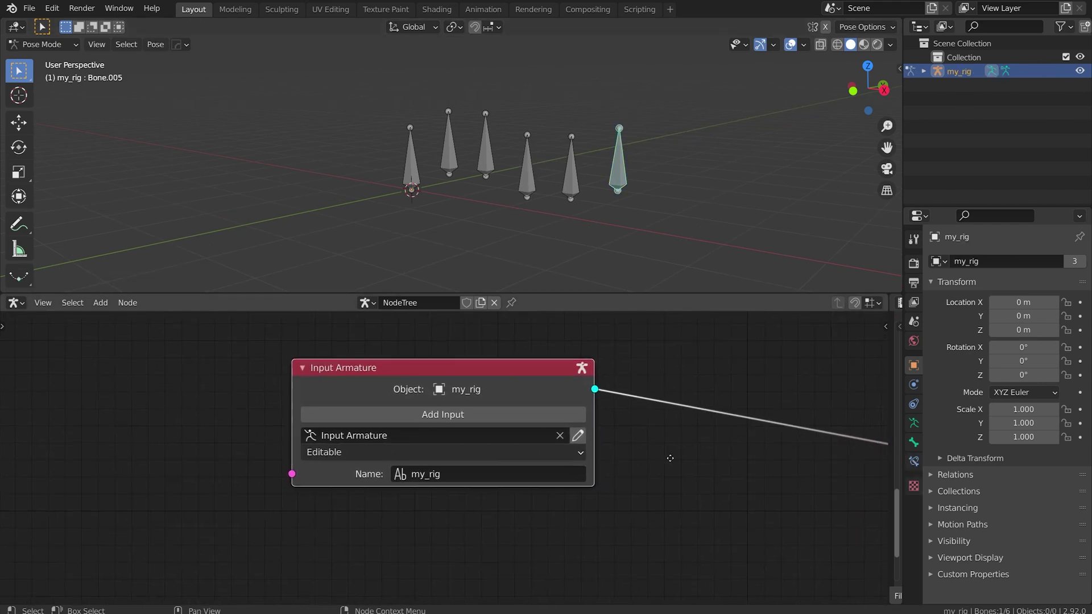
{"action": "left_click", "coordinate": [671, 465]}
{"action": "left_click", "coordinate": [621, 125]}
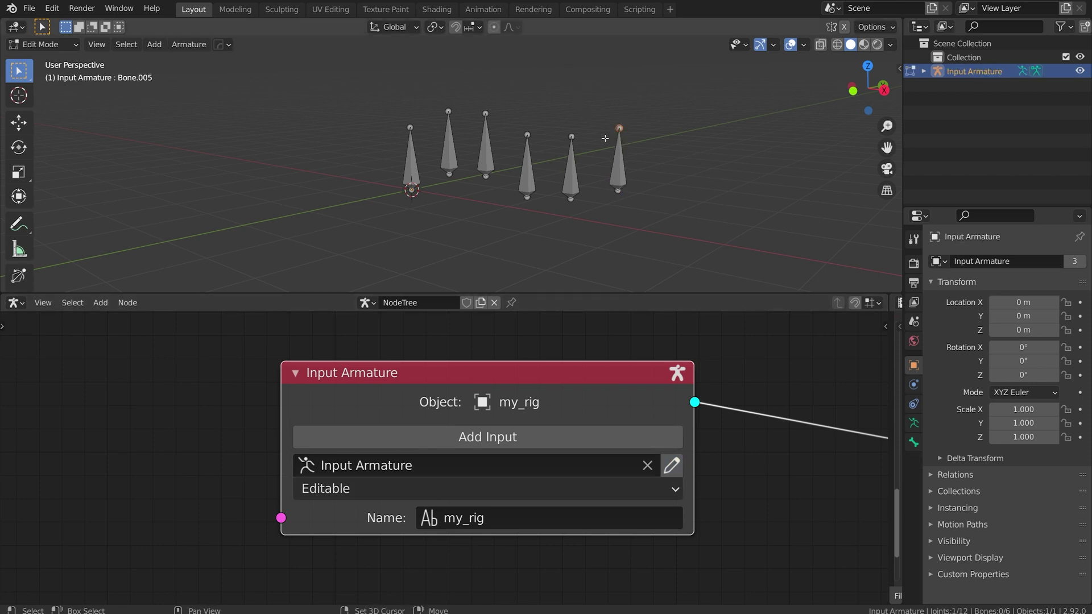
{"action": "scroll", "coordinate": [595, 157], "scroll_direction": "down", "scroll_amount": 1}
{"action": "right_click", "coordinate": [598, 95], "text": "ctrl"}
{"action": "right_click", "coordinate": [679, 78], "text": "ctrl"}
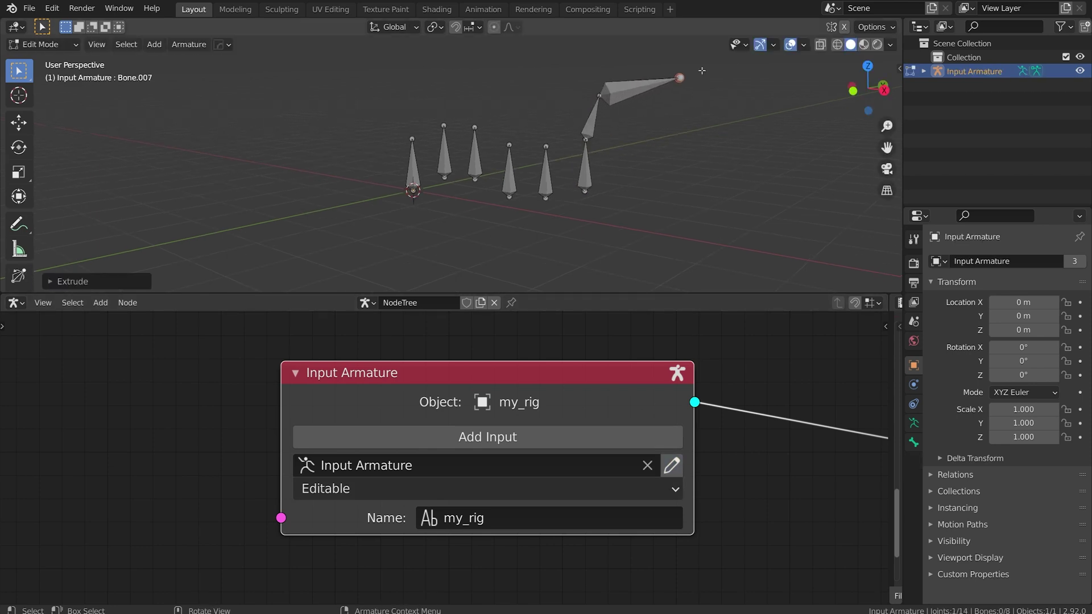
{"action": "right_click", "coordinate": [757, 113], "text": "ctrl"}
{"action": "right_click", "coordinate": [760, 185], "text": "ctrl"}
Step: Execute the node tree to rebuild my_rig with the arched bone chain
{"action": "middle_click_drag", "start_coordinate": [815, 398], "coordinate": [515, 376]}
{"action": "scroll", "coordinate": [516, 376], "scroll_direction": "down", "scroll_amount": 3}
{"action": "middle_click_drag", "start_coordinate": [728, 425], "coordinate": [558, 431]}
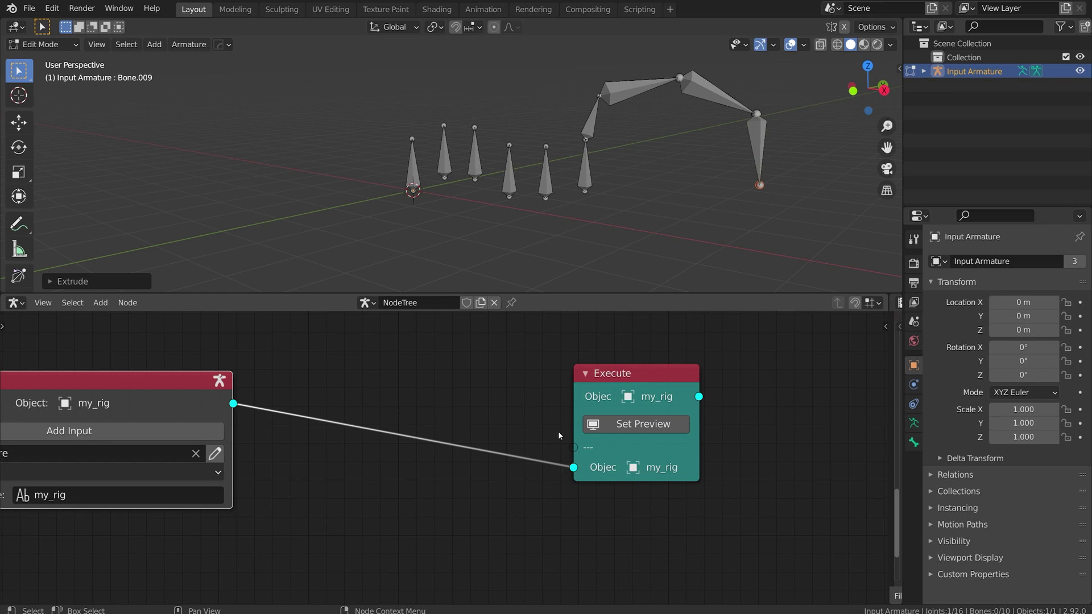
{"action": "scroll", "coordinate": [558, 431], "scroll_direction": "up", "scroll_amount": 1}
{"action": "left_click", "coordinate": [674, 428]}
Step: Reopen the input armature for editing, delete the arched chain with its base bone, and box-select the remaining upright bones
{"action": "middle_click_drag", "start_coordinate": [353, 407], "coordinate": [731, 373]}
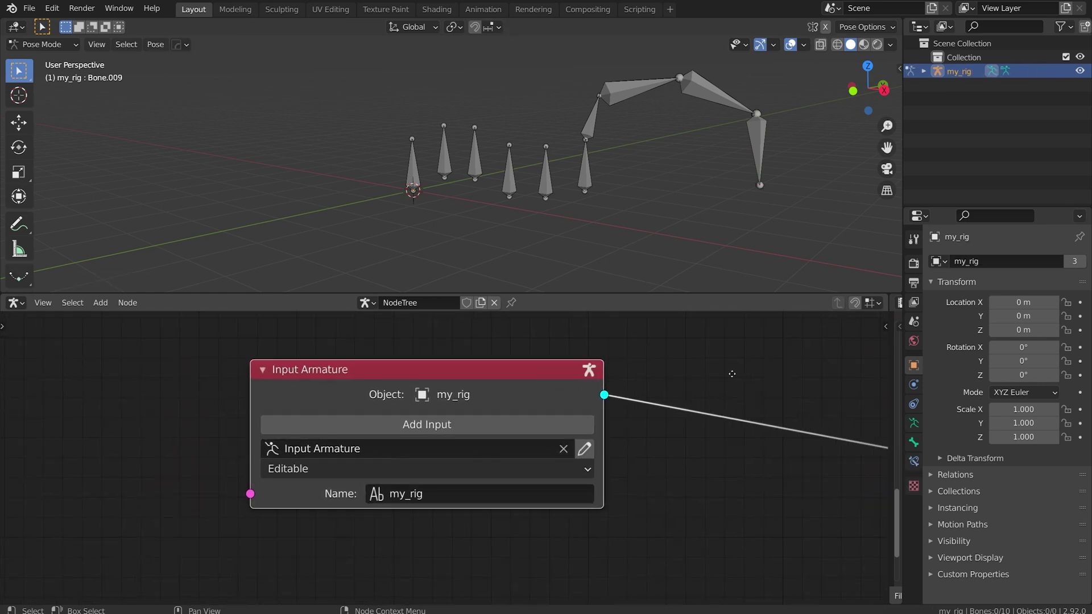
{"action": "scroll", "coordinate": [732, 373], "scroll_direction": "up", "scroll_amount": 2}
{"action": "left_click", "coordinate": [653, 453]}
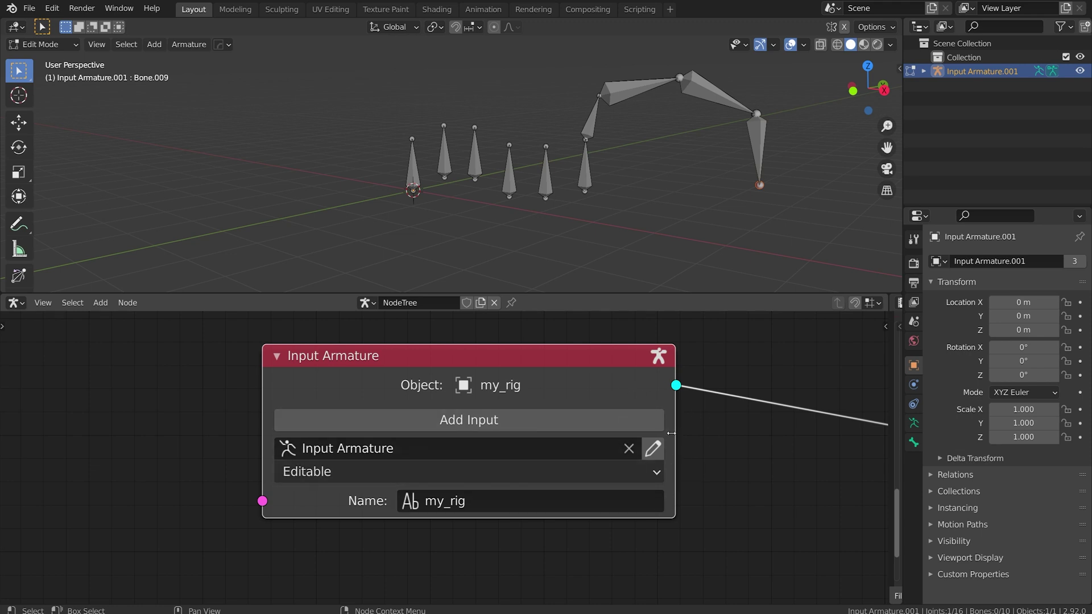
{"action": "scroll", "coordinate": [671, 434], "scroll_direction": "down", "scroll_amount": 10}
{"action": "middle_click_drag", "start_coordinate": [692, 446], "coordinate": [551, 446]}
{"action": "scroll", "coordinate": [567, 447], "scroll_direction": "up", "scroll_amount": 3}
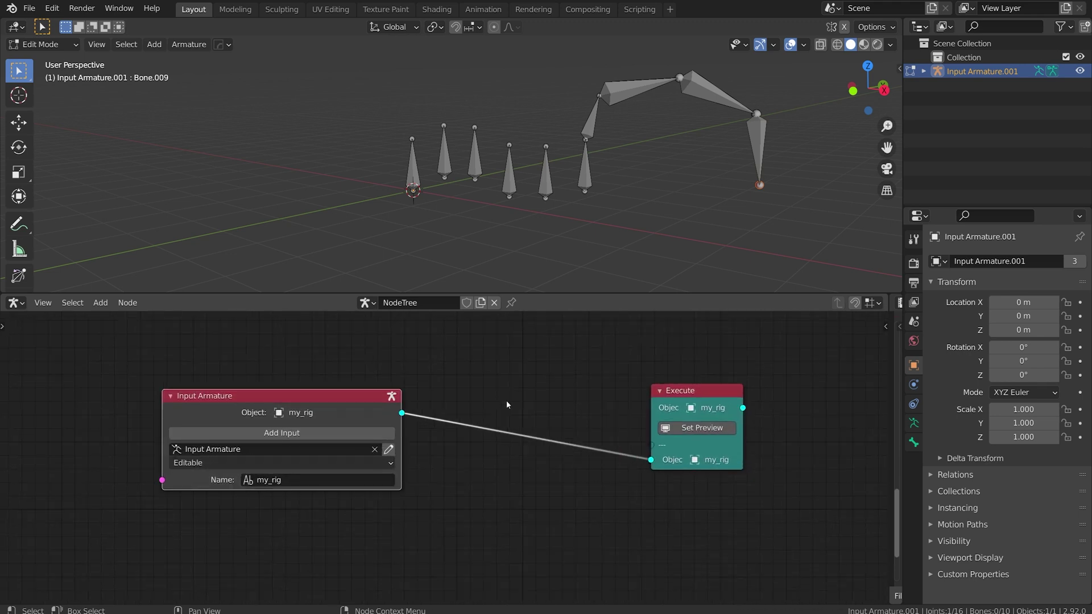
{"action": "middle_click_drag", "start_coordinate": [485, 460], "coordinate": [734, 460]}
{"action": "scroll", "coordinate": [739, 470], "scroll_direction": "up", "scroll_amount": 7}
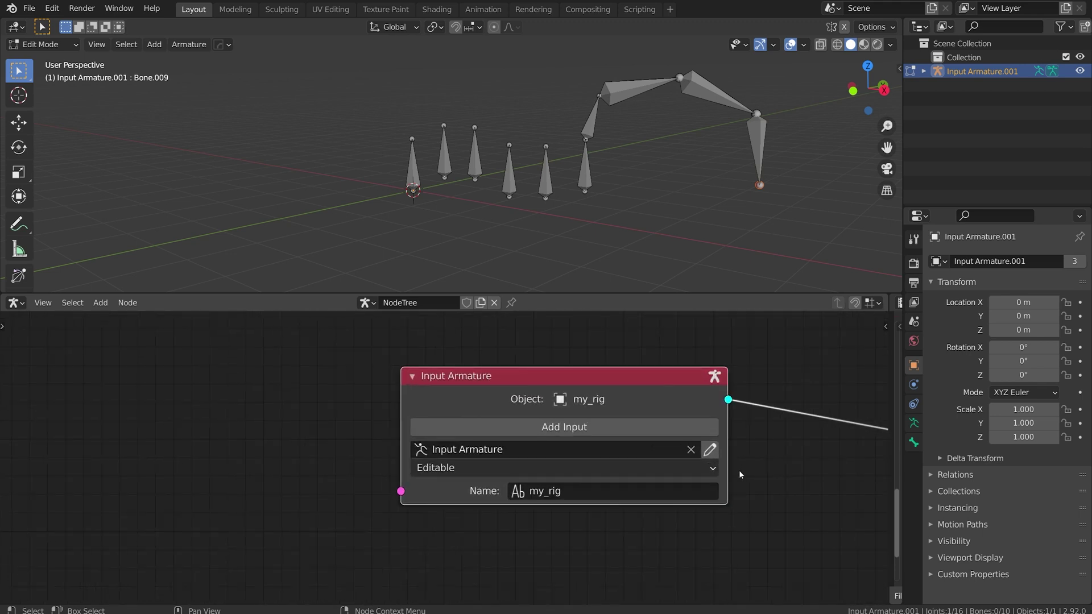
{"action": "left_click", "coordinate": [789, 449]}
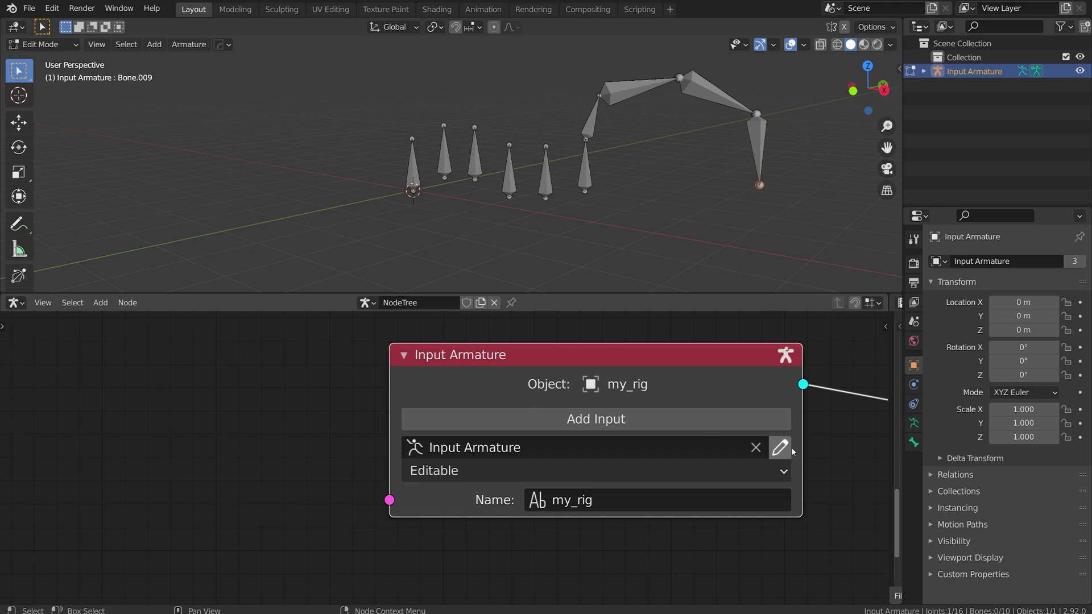
{"action": "left_click_drag", "start_coordinate": [364, 229], "coordinate": [343, 239]}
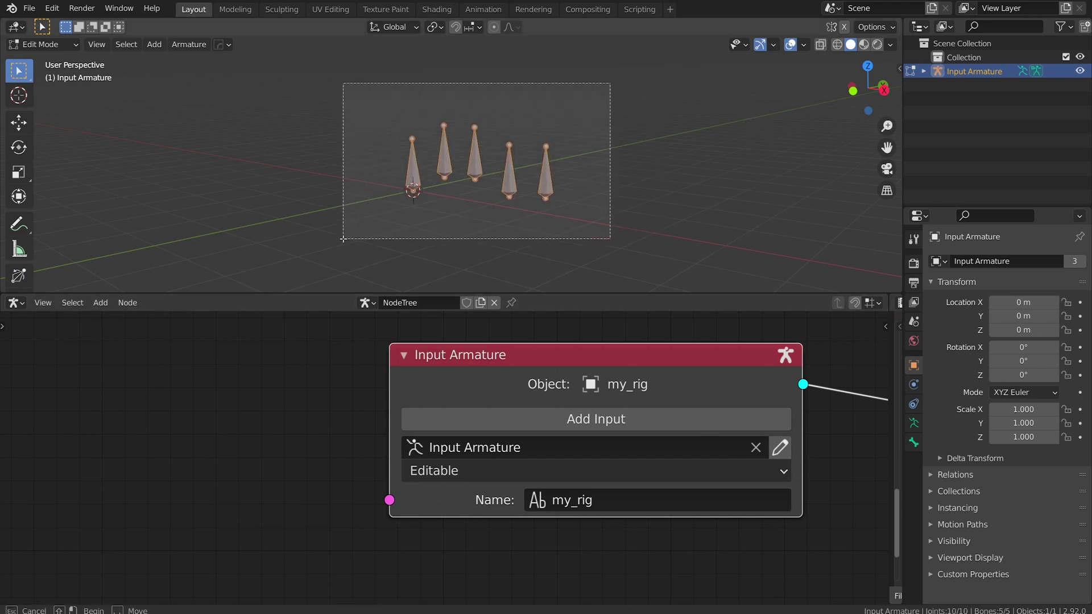
Step: Make room beside the Input Armature node and add a Loop node above the link between Input Armature and Execute
{"action": "middle_click_drag", "start_coordinate": [646, 378], "coordinate": [285, 394]}
{"action": "scroll", "coordinate": [574, 387], "scroll_direction": "down", "scroll_amount": 4}
{"action": "scroll", "coordinate": [285, 394], "scroll_direction": "down", "scroll_amount": 9}
{"action": "scroll", "coordinate": [424, 397], "scroll_direction": "up", "scroll_amount": 4}
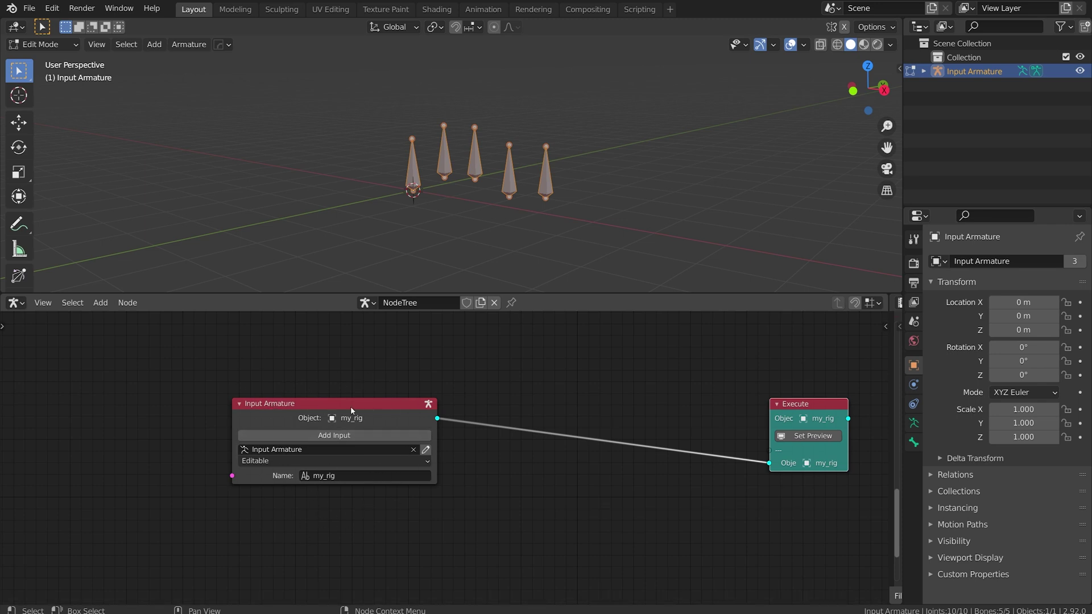
{"action": "left_click_drag", "start_coordinate": [350, 406], "coordinate": [311, 405]}
{"action": "key", "text": "shift+a"}
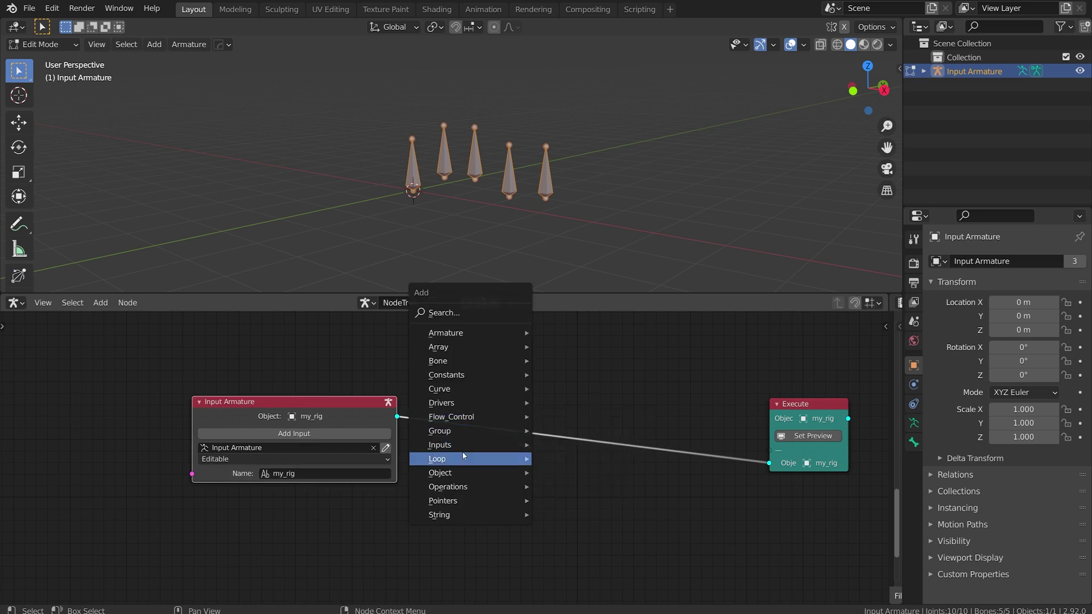
{"action": "mouse_move", "coordinate": [455, 461]}
{"action": "left_click", "coordinate": [576, 504]}
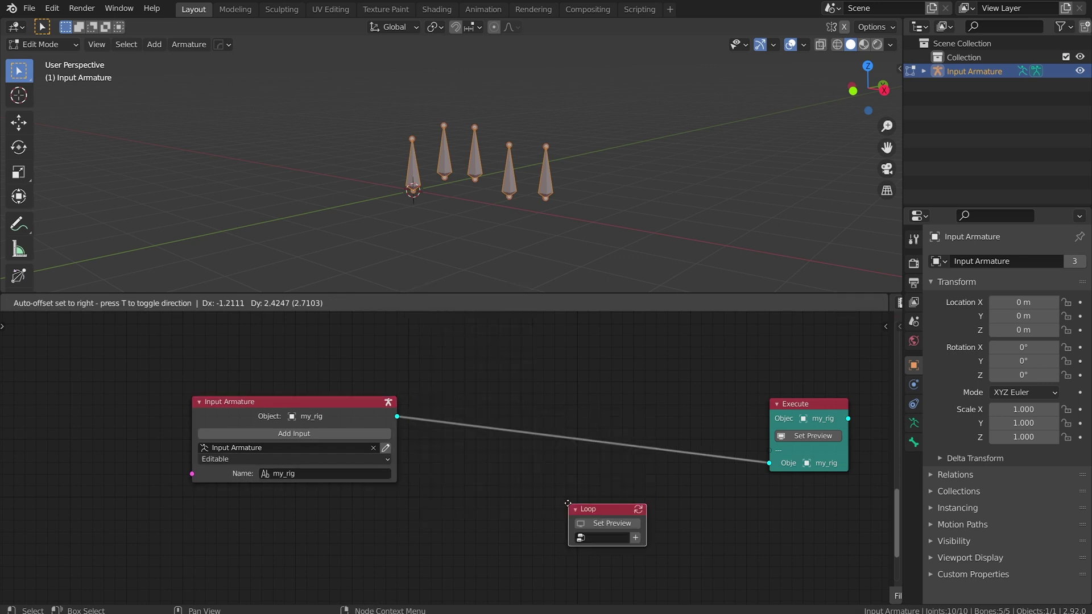
{"action": "left_click", "coordinate": [567, 368]}
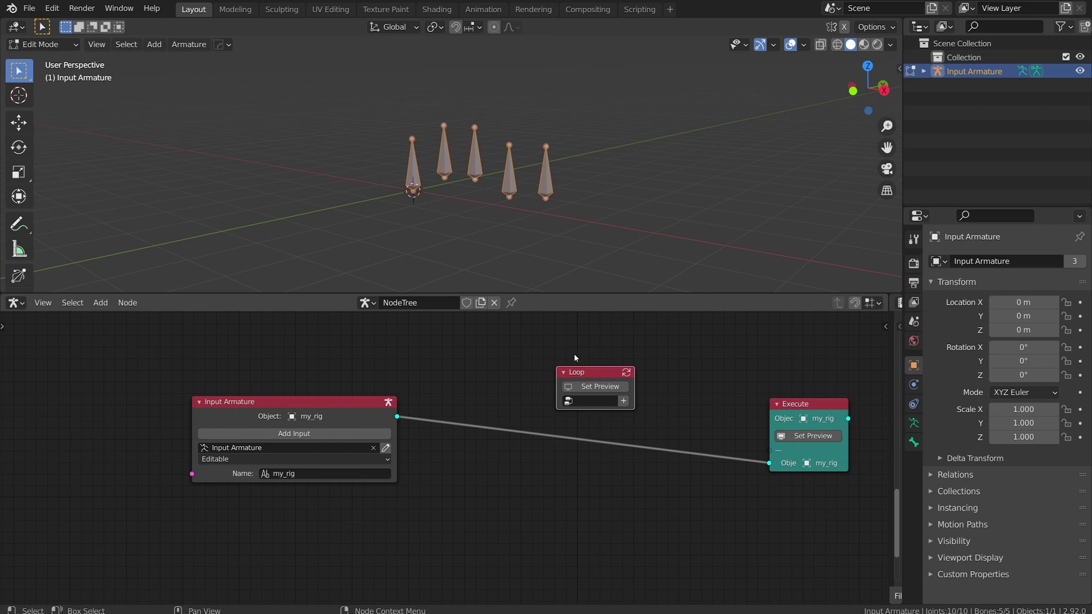
Step: Set the preview to the Loop node and create its new loop tree, naming it my_loop
{"action": "left_click", "coordinate": [598, 388]}
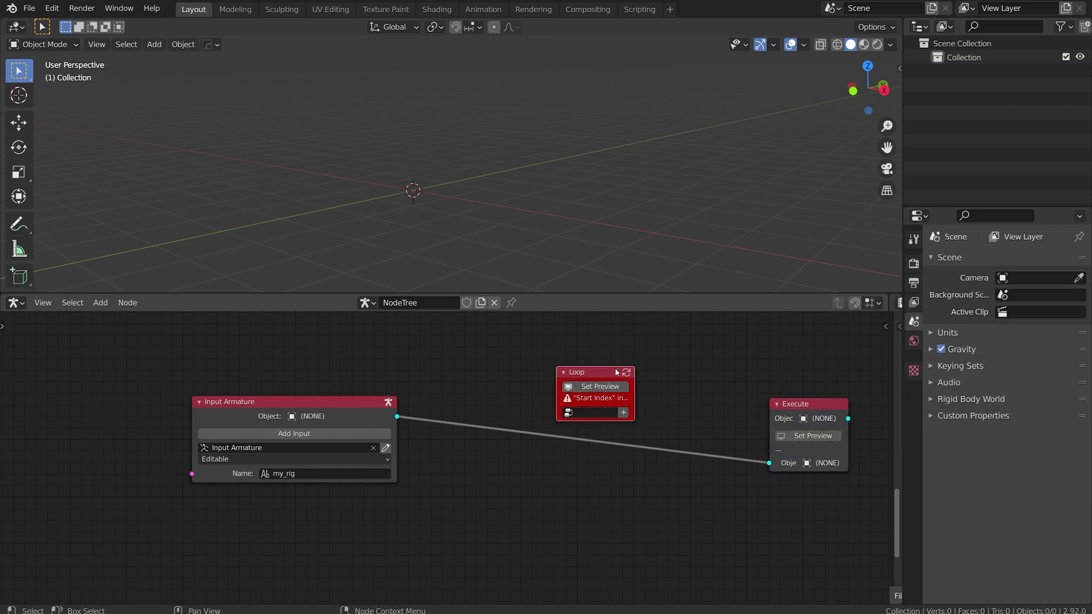
{"action": "left_click_drag", "start_coordinate": [616, 372], "coordinate": [590, 353]}
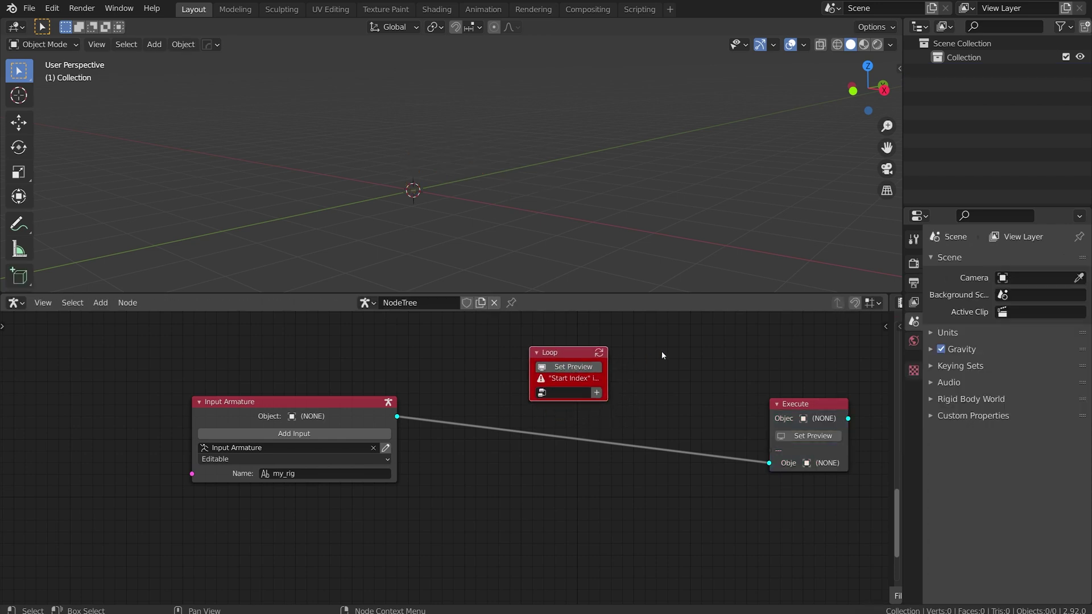
{"action": "left_click", "coordinate": [598, 394]}
{"action": "left_click", "coordinate": [583, 407]}
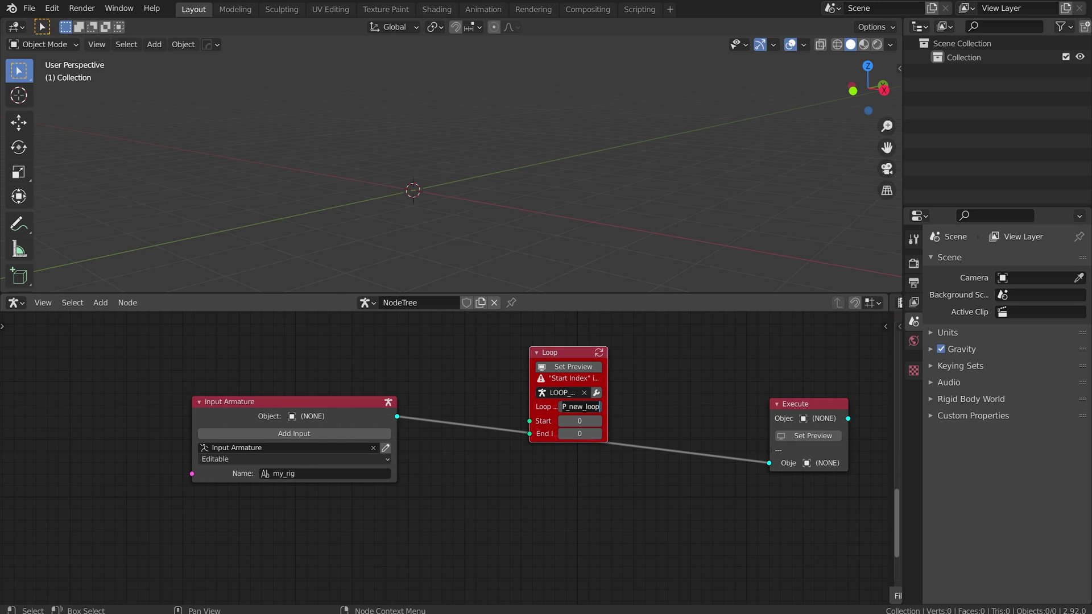
{"action": "type", "text": "my_"}
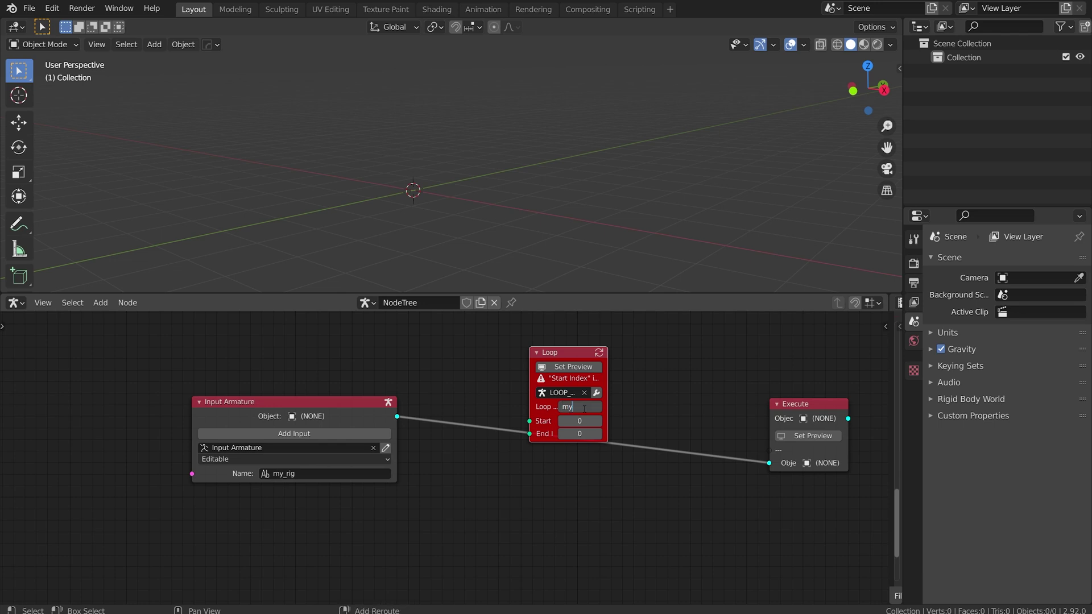
{"action": "type", "text": "_loop"}
{"action": "key", "text": "Return"}
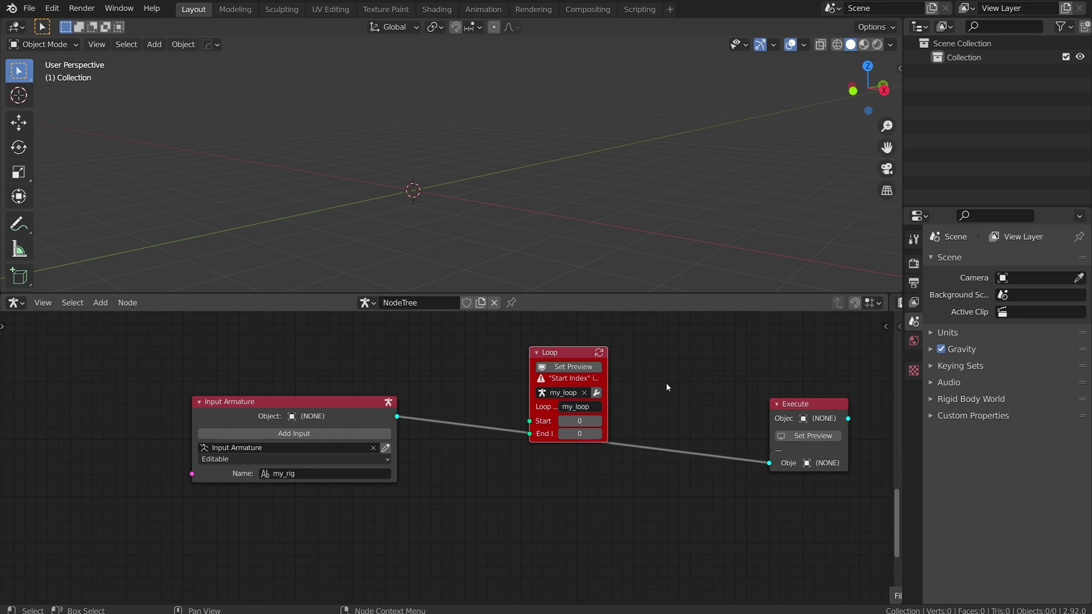
Step: Widen the Loop node to show its full fields and arrange it and the Input Armature node with clear spacing
{"action": "left_click_drag", "start_coordinate": [565, 353], "coordinate": [736, 357]}
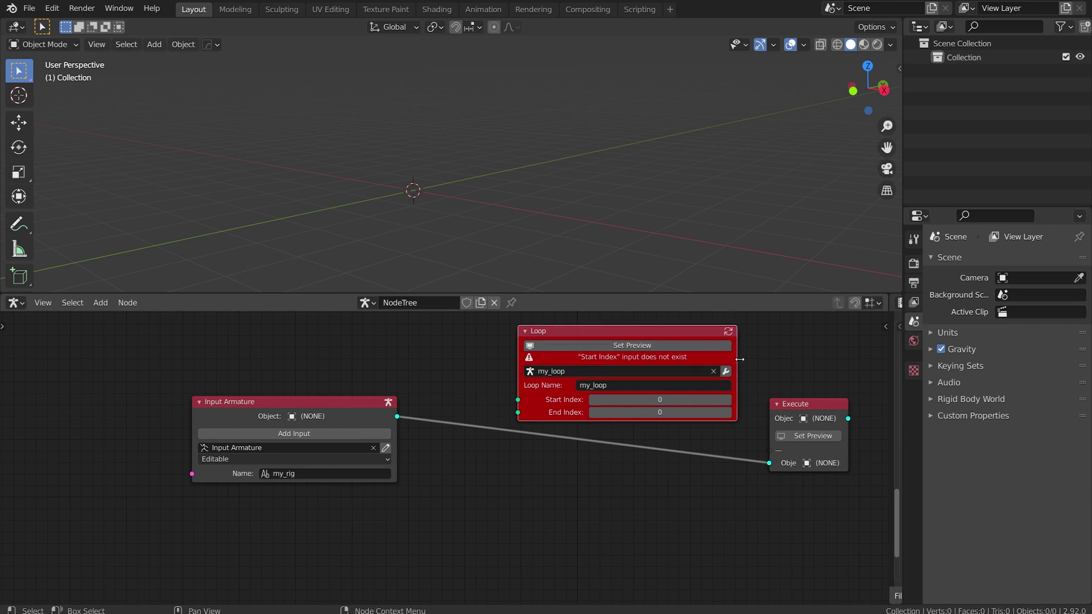
{"action": "left_click_drag", "start_coordinate": [595, 334], "coordinate": [561, 333]}
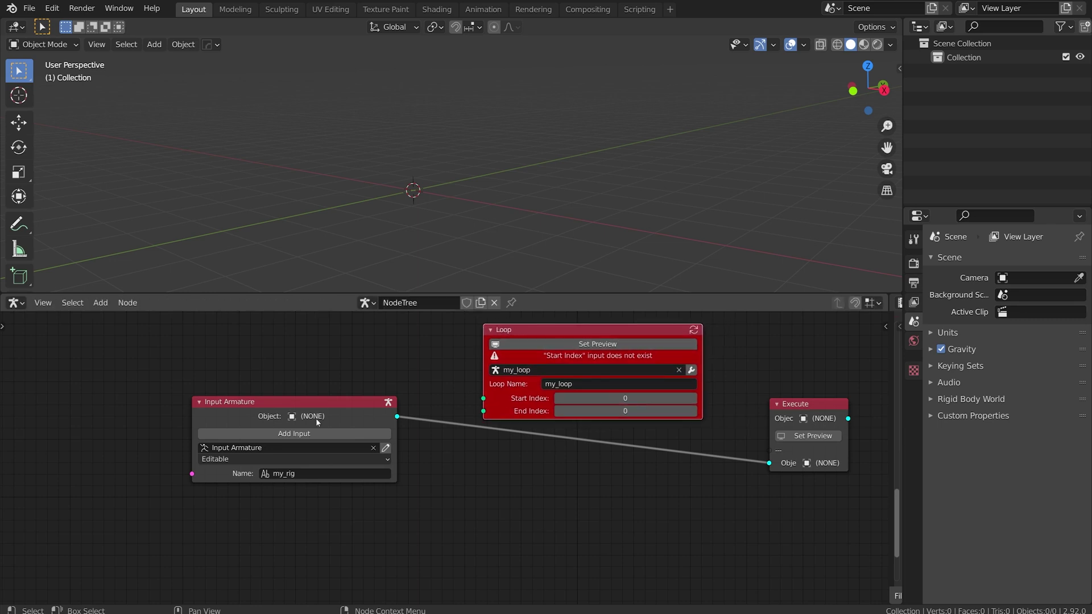
{"action": "left_click_drag", "start_coordinate": [314, 420], "coordinate": [295, 436]}
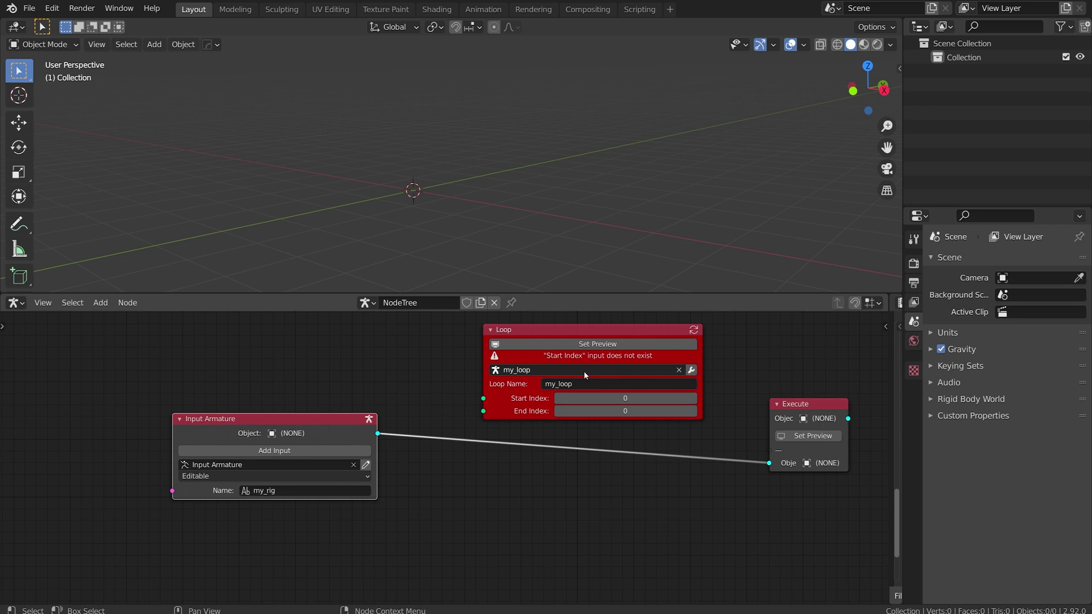
{"action": "left_click", "coordinate": [632, 328]}
{"action": "left_click_drag", "start_coordinate": [633, 328], "coordinate": [618, 339]}
Step: Enter the my_loop tree and spread the Group Input and Group Output nodes to opposite sides of the Loop Index node
{"action": "mouse_move", "coordinate": [600, 371]}
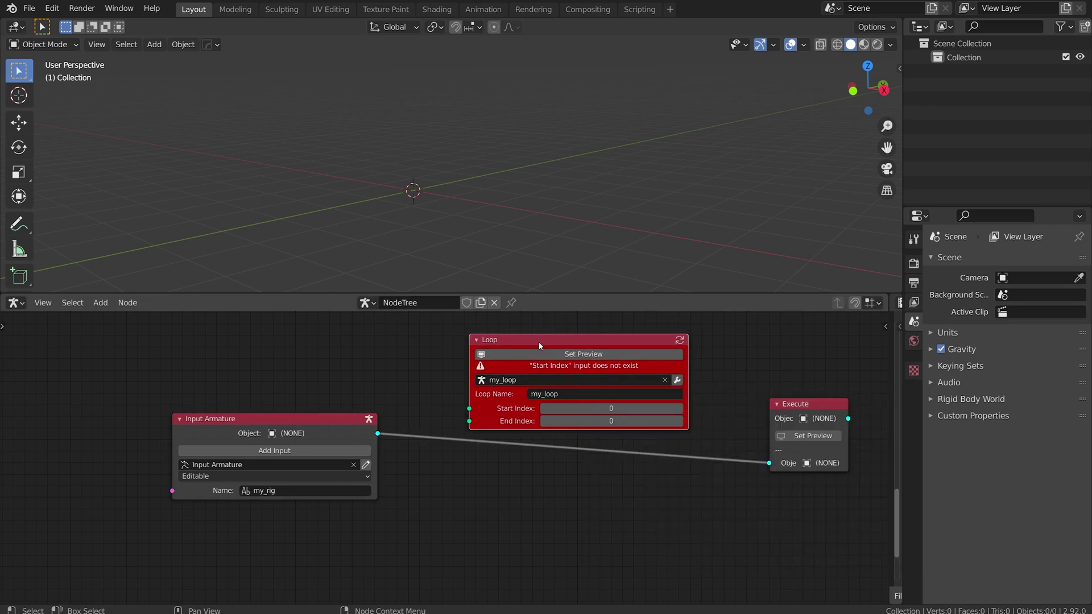
{"action": "key", "text": "Tab"}
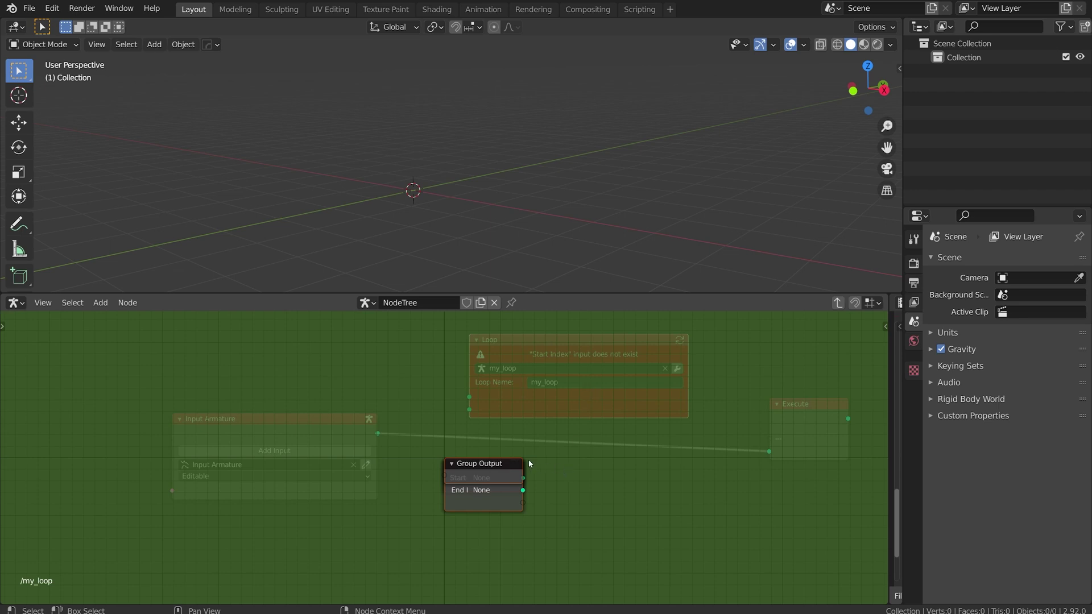
{"action": "left_click_drag", "start_coordinate": [492, 468], "coordinate": [646, 372]}
{"action": "left_click", "coordinate": [453, 416]}
{"action": "left_click_drag", "start_coordinate": [453, 416], "coordinate": [309, 356]}
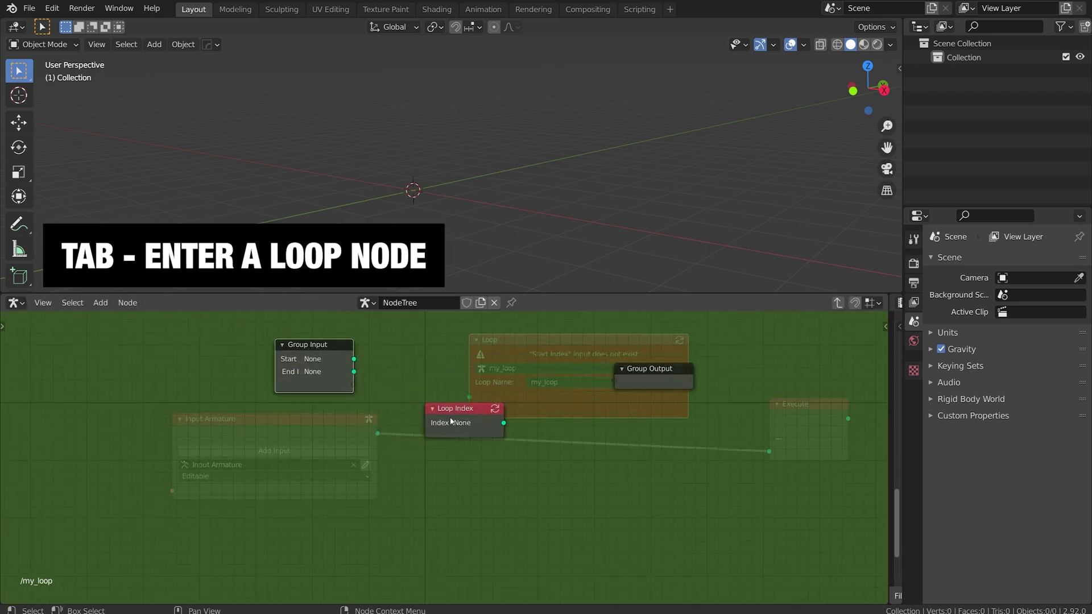
Step: Place the Loop Index node below Group Input and move Group Output farther away to open space between them
{"action": "left_click_drag", "start_coordinate": [451, 420], "coordinate": [300, 446]}
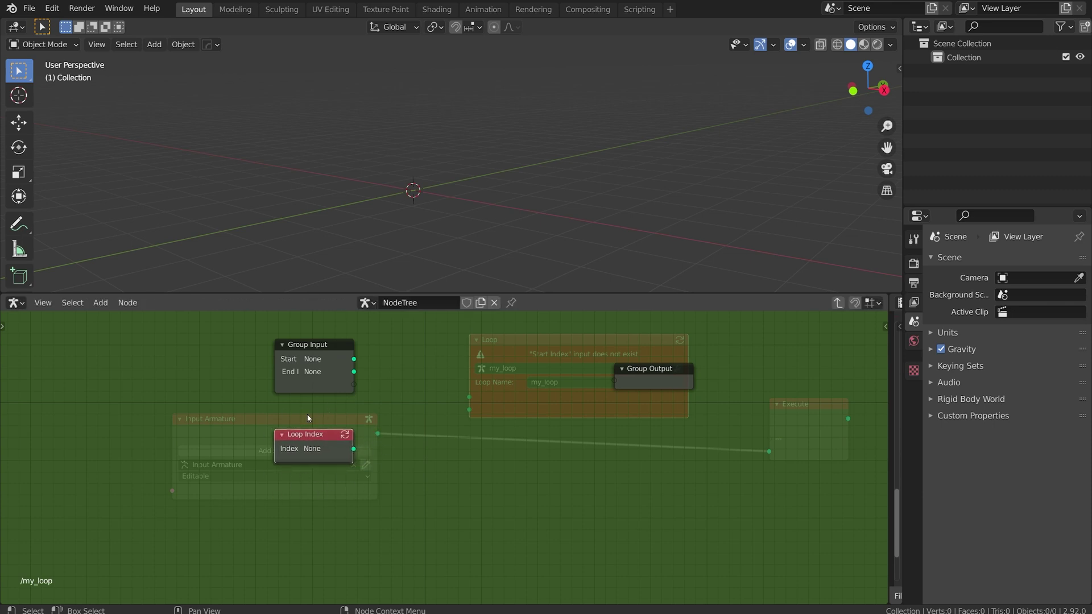
{"action": "left_click_drag", "start_coordinate": [651, 375], "coordinate": [699, 367]}
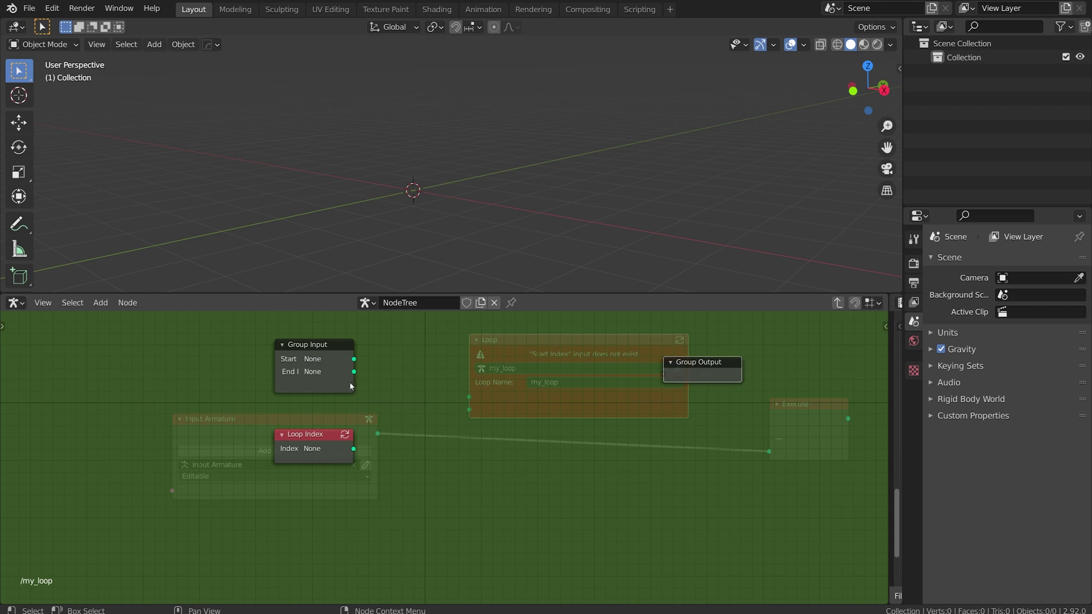
{"action": "left_click_drag", "start_coordinate": [351, 387], "coordinate": [414, 386]}
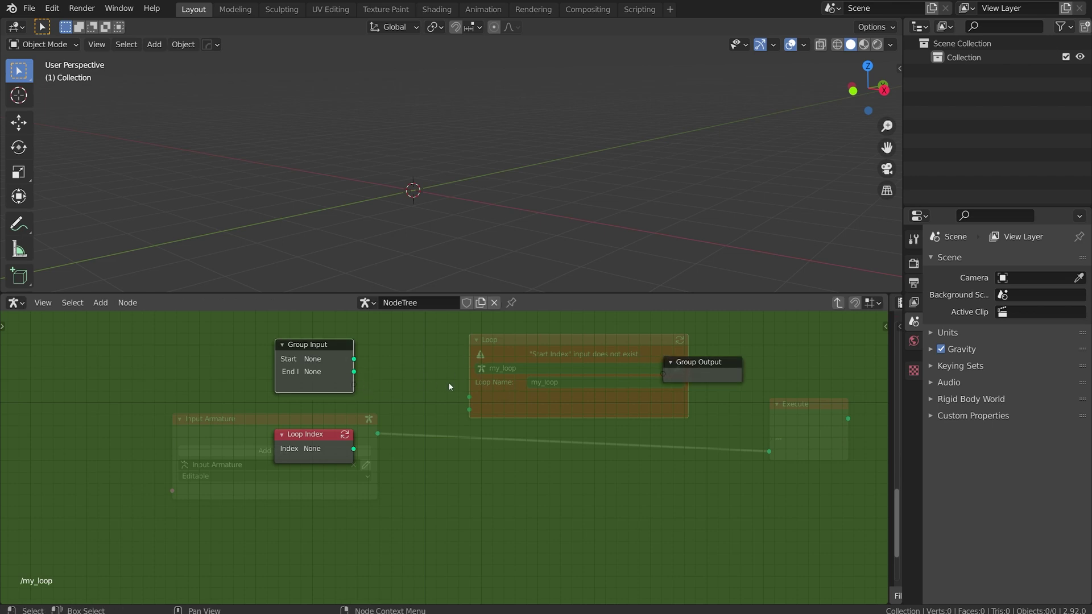
Step: Add a Set Bone Property node between Group Input and Group Output and widen it to show its full fields
{"action": "key", "text": "shift+a"}
{"action": "mouse_move", "coordinate": [412, 289]}
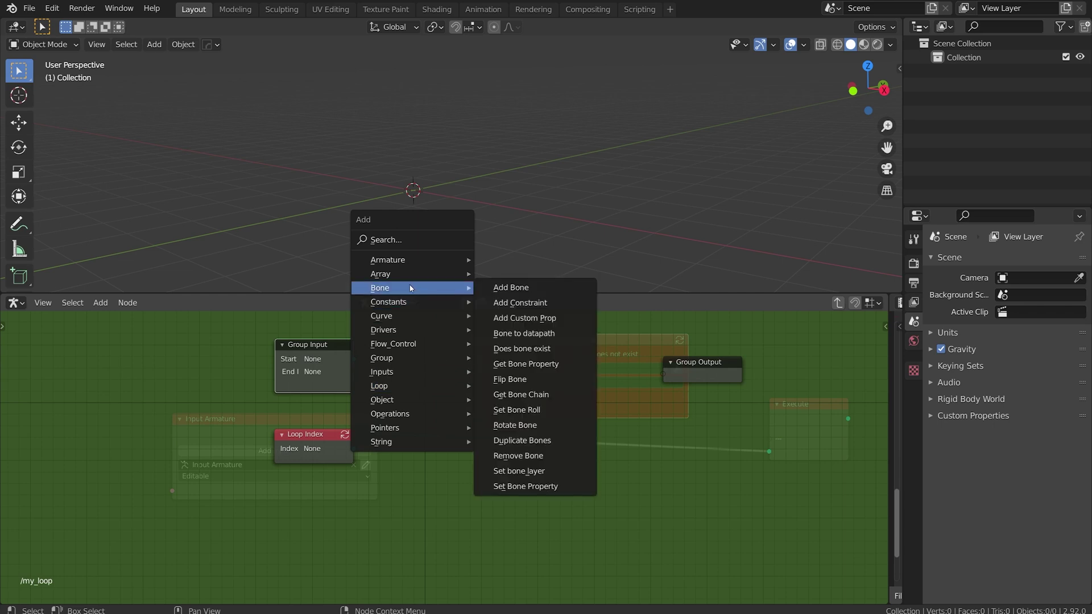
{"action": "left_click", "coordinate": [524, 488]}
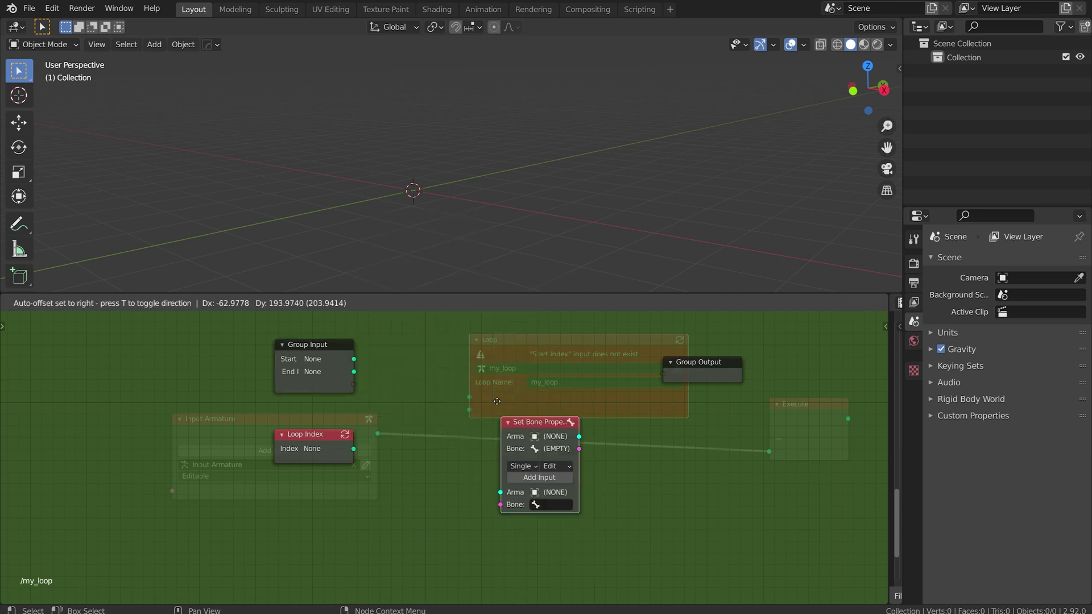
{"action": "left_click", "coordinate": [468, 343]}
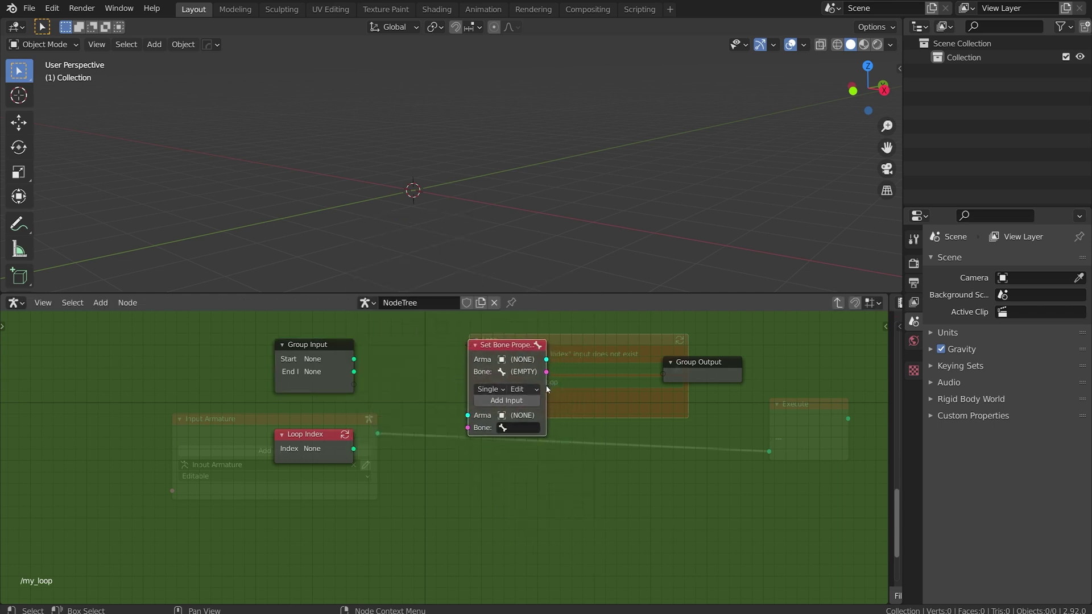
{"action": "left_click_drag", "start_coordinate": [546, 388], "coordinate": [623, 388]}
{"action": "left_click_drag", "start_coordinate": [569, 349], "coordinate": [552, 343]}
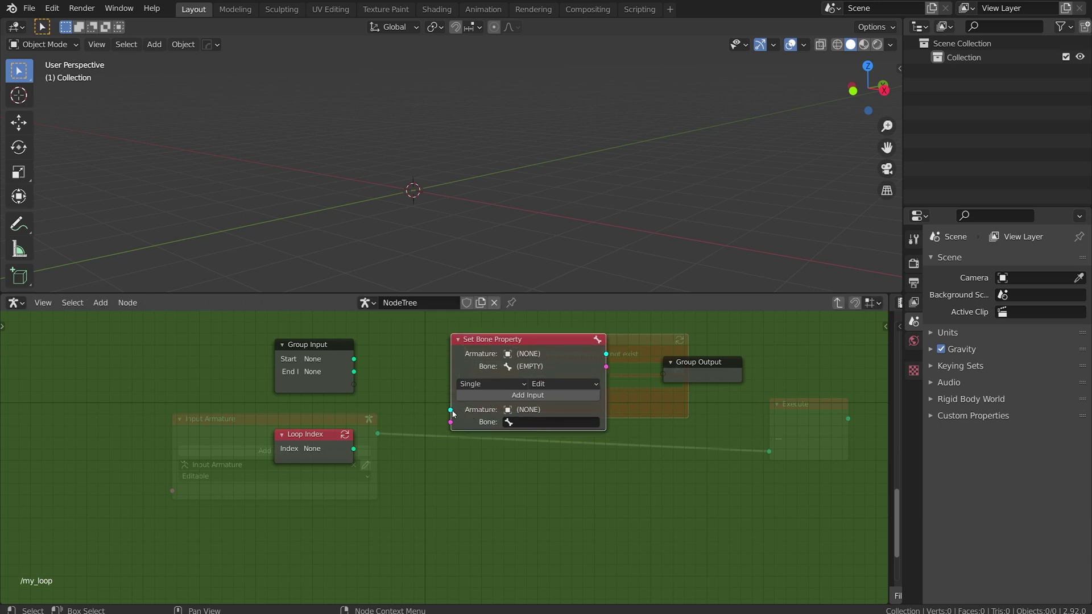
Step: Pass the armature from Group Input through Set Bone Property to Group Output, and leave the loop tree
{"action": "left_click_drag", "start_coordinate": [453, 412], "coordinate": [355, 385]}
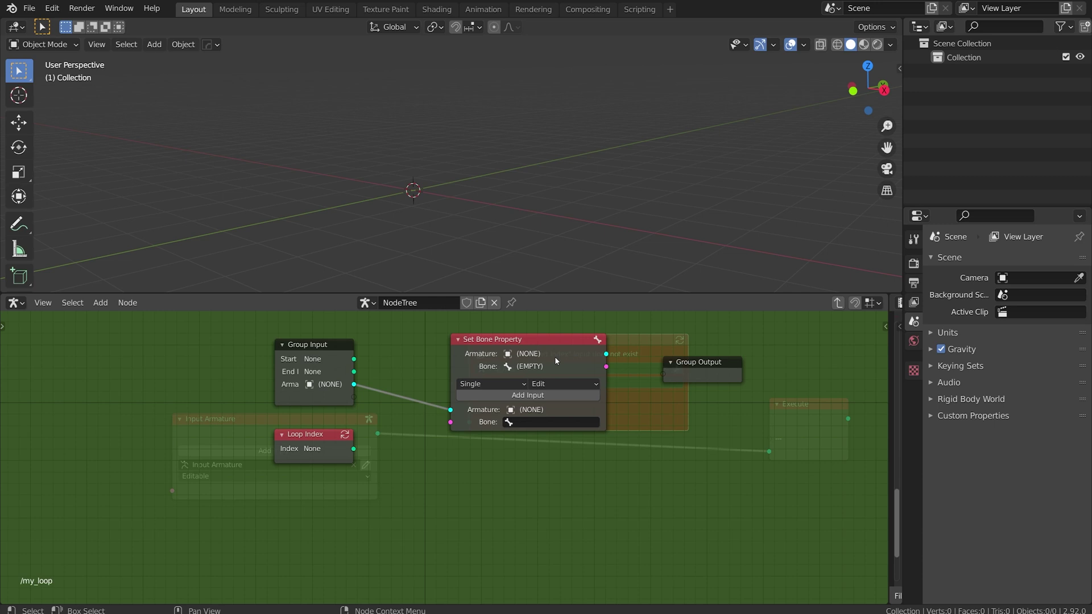
{"action": "left_click_drag", "start_coordinate": [607, 355], "coordinate": [665, 377]}
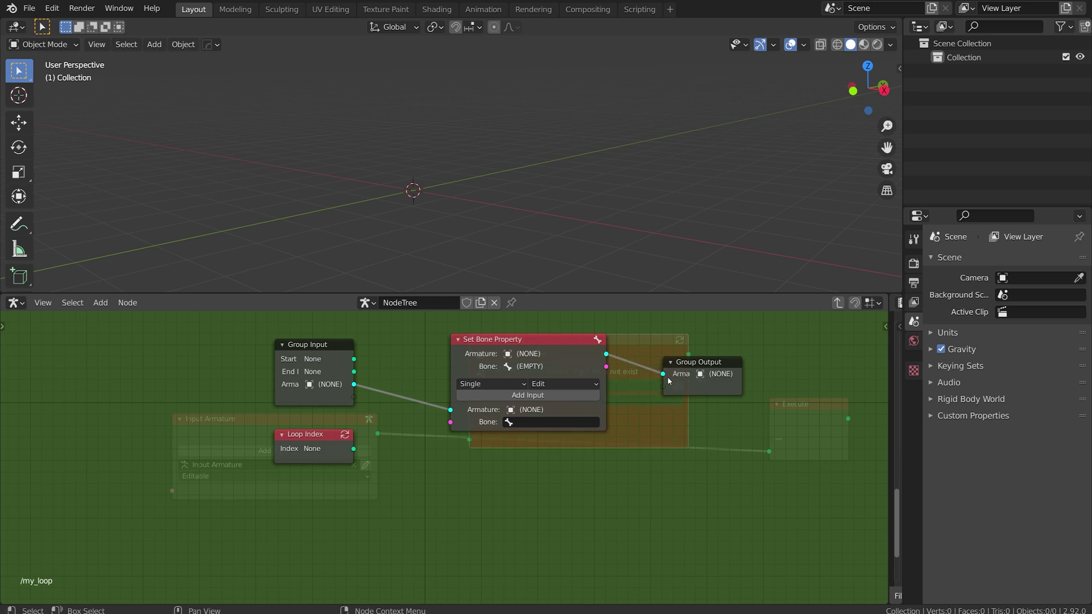
{"action": "key", "text": "Tab"}
Step: Route the armature from Input Armature through the Loop node into Execute, placing the Loop node between them
{"action": "left_click_drag", "start_coordinate": [559, 344], "coordinate": [548, 310]}
{"action": "middle_click_drag", "start_coordinate": [499, 424], "coordinate": [434, 451]}
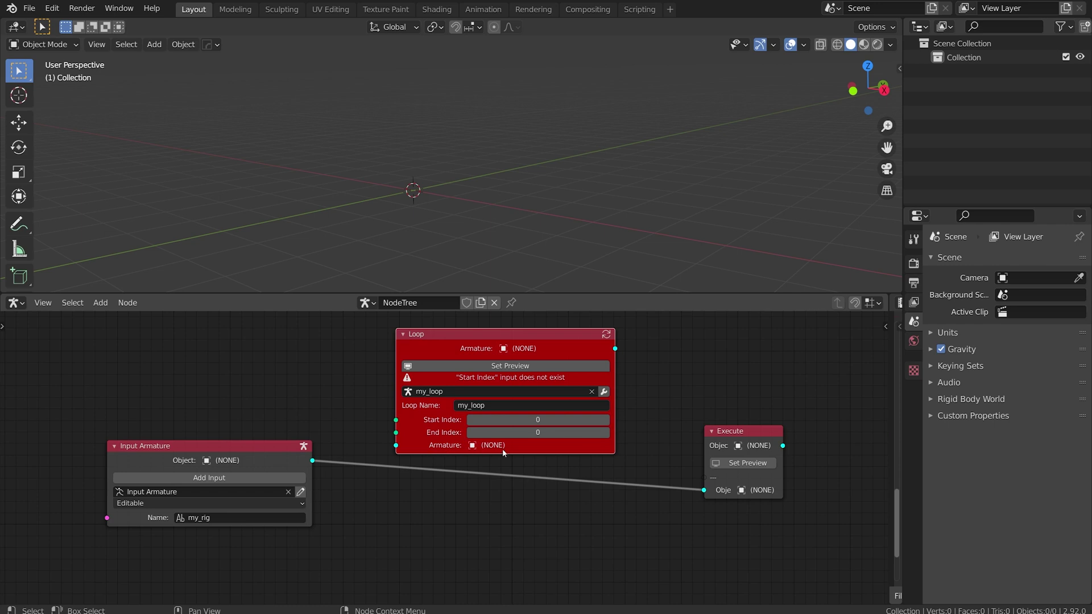
{"action": "left_click_drag", "start_coordinate": [615, 349], "coordinate": [705, 490]}
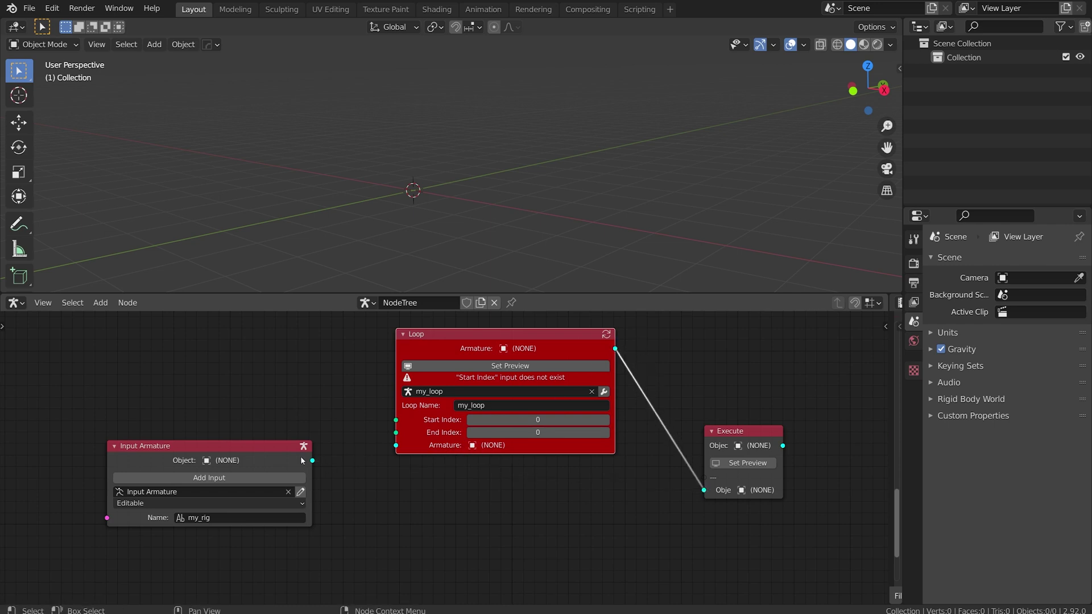
{"action": "left_click_drag", "start_coordinate": [312, 460], "coordinate": [396, 445]}
{"action": "left_click_drag", "start_coordinate": [476, 337], "coordinate": [486, 404]}
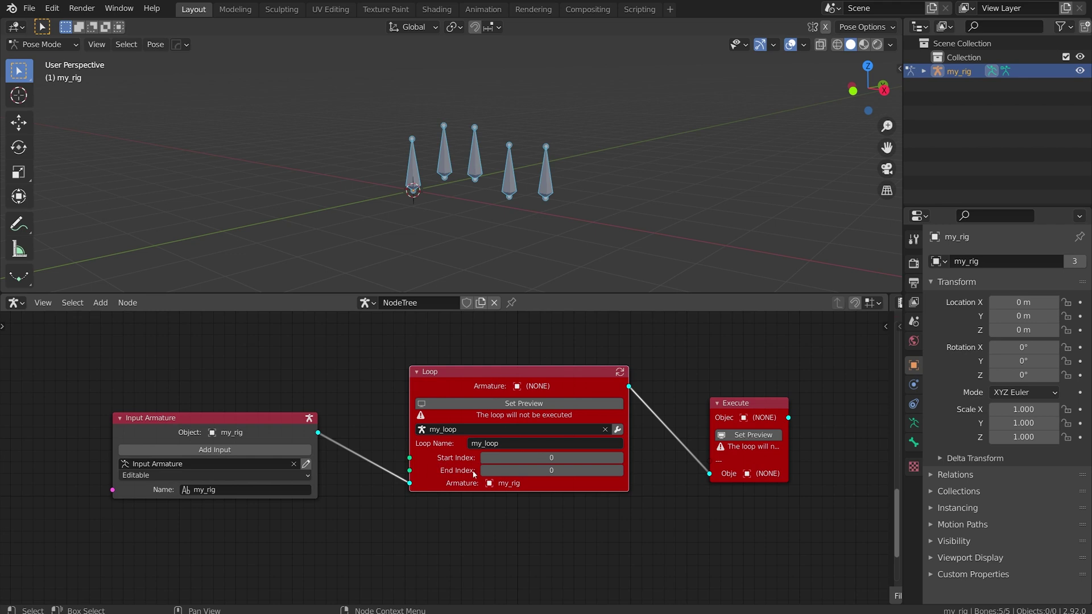
Step: Set the loop's End Index to 1 and choose Bone as the bone for the Set Bone Property node inside my_loop
{"action": "left_click", "coordinate": [618, 472]}
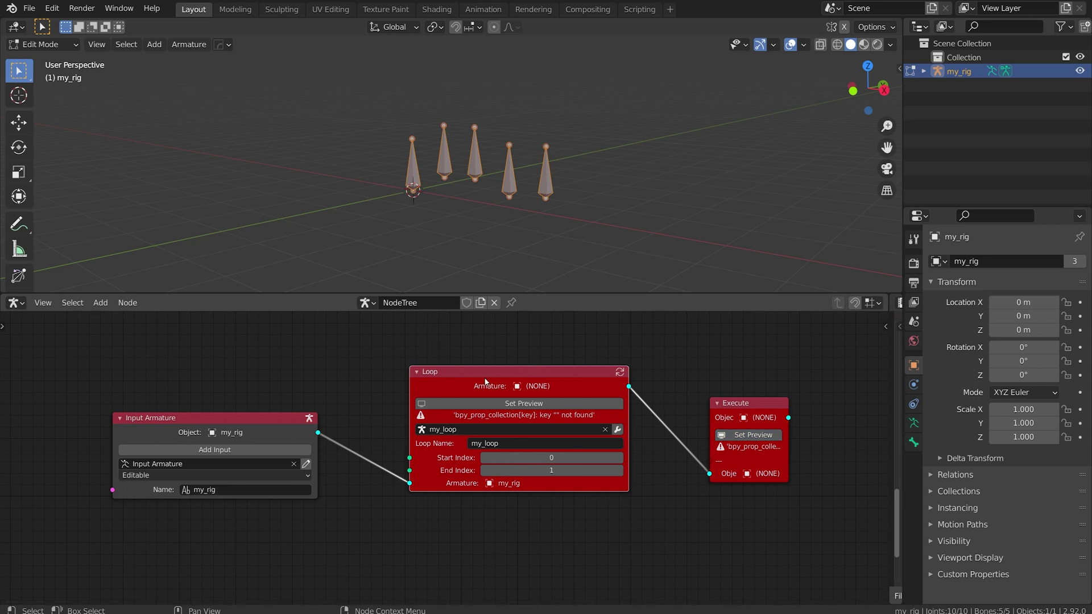
{"action": "key", "text": "Tab"}
{"action": "scroll", "coordinate": [391, 470], "scroll_direction": "up", "scroll_amount": 6}
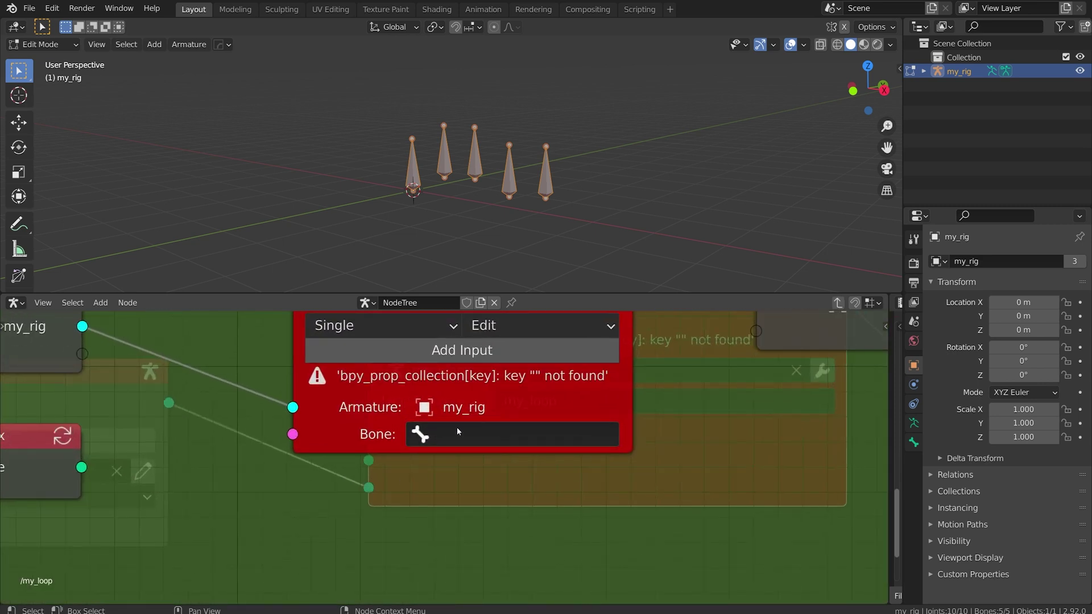
{"action": "left_click", "coordinate": [474, 439]}
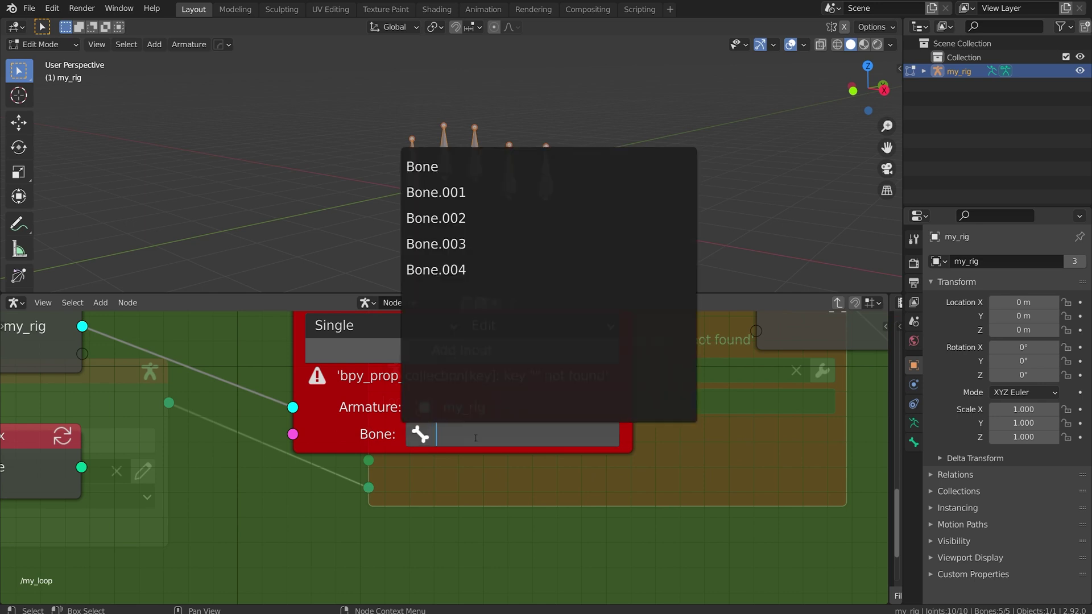
{"action": "left_click", "coordinate": [447, 178]}
{"action": "scroll", "coordinate": [417, 466], "scroll_direction": "down", "scroll_amount": 4}
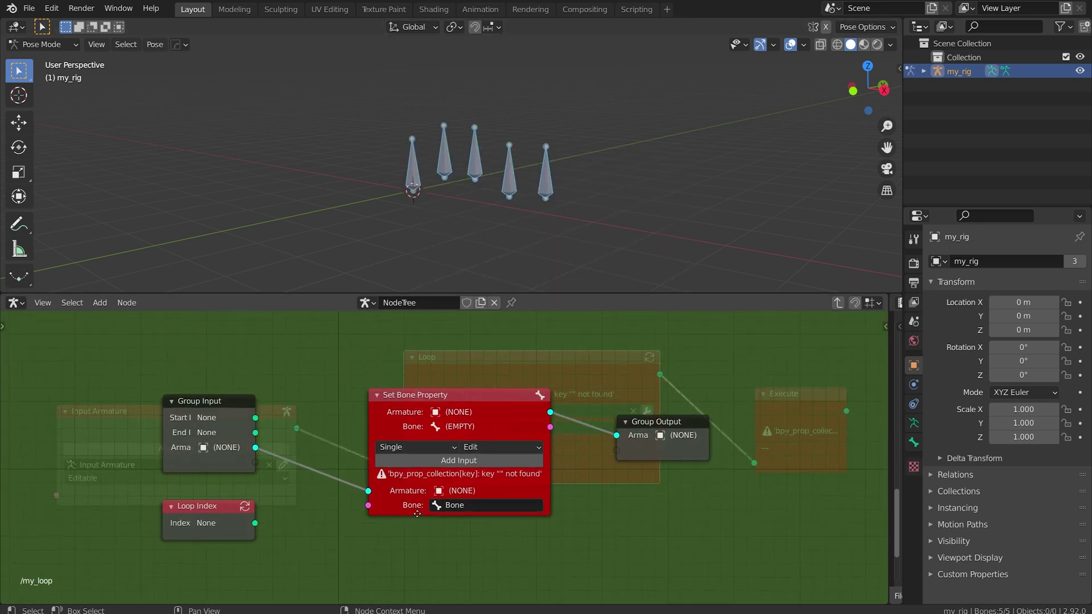
Step: Return to the main node tree and execute it from the Execute node
{"action": "key", "text": "Tab"}
{"action": "scroll", "coordinate": [699, 414], "scroll_direction": "down", "scroll_amount": 3}
{"action": "middle_click_drag", "start_coordinate": [700, 414], "coordinate": [609, 411]}
{"action": "scroll", "coordinate": [608, 411], "scroll_direction": "down", "scroll_amount": 1}
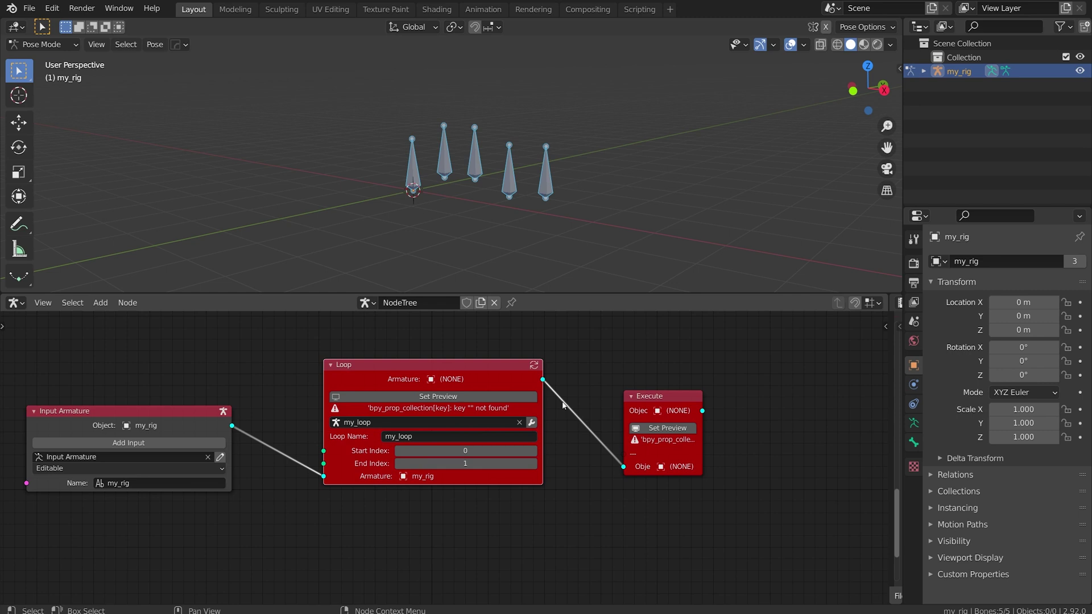
{"action": "scroll", "coordinate": [679, 424], "scroll_direction": "up", "scroll_amount": 1}
{"action": "left_click", "coordinate": [680, 425]}
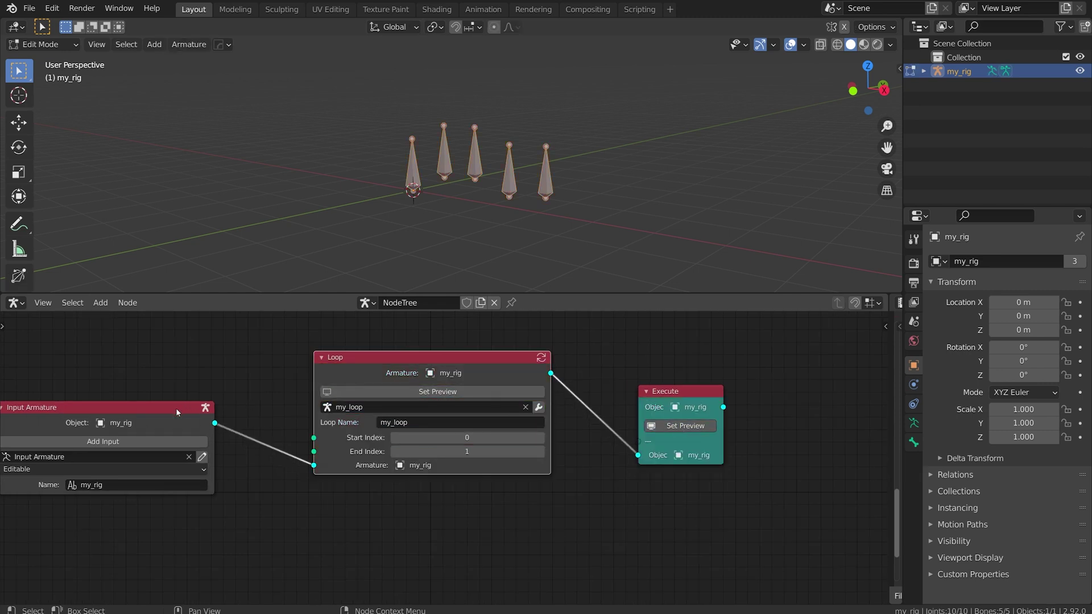
Step: Spread the Input Armature, Loop and Execute nodes apart so they sit in an even row
{"action": "left_click_drag", "start_coordinate": [153, 411], "coordinate": [185, 377]}
{"action": "left_click_drag", "start_coordinate": [674, 408], "coordinate": [786, 375]}
{"action": "left_click_drag", "start_coordinate": [438, 432], "coordinate": [512, 426]}
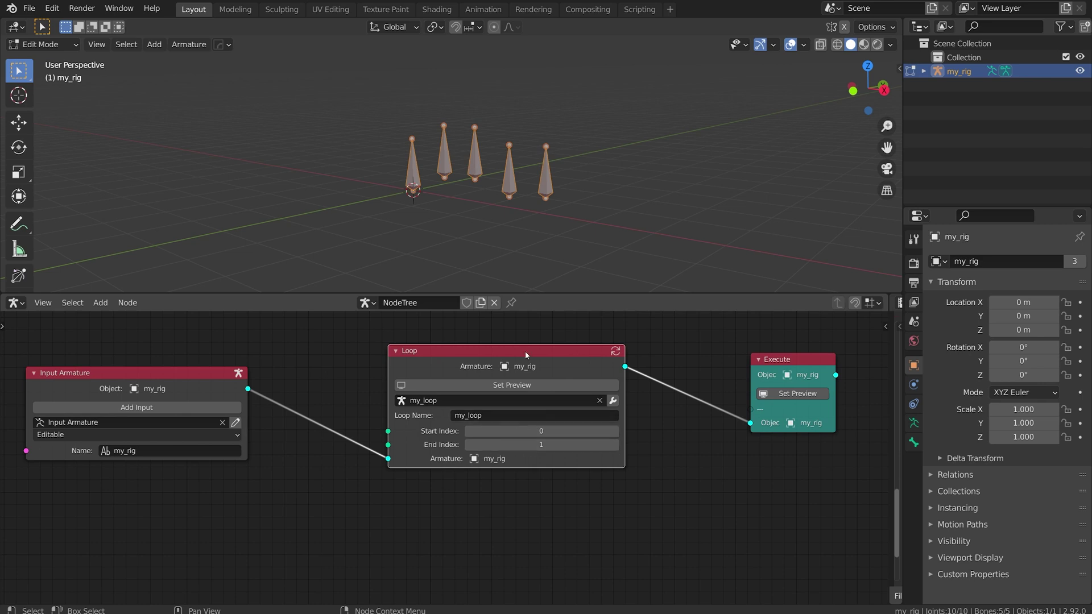
Step: Inside my_loop, switch the Set Bone Property node to Pose, keep it on Single, and add a Rotation Mode input
{"action": "key", "text": "Tab"}
{"action": "left_click_drag", "start_coordinate": [437, 438], "coordinate": [438, 392]}
{"action": "left_click", "coordinate": [490, 401]}
{"action": "left_click", "coordinate": [490, 429]}
{"action": "left_click", "coordinate": [421, 401]}
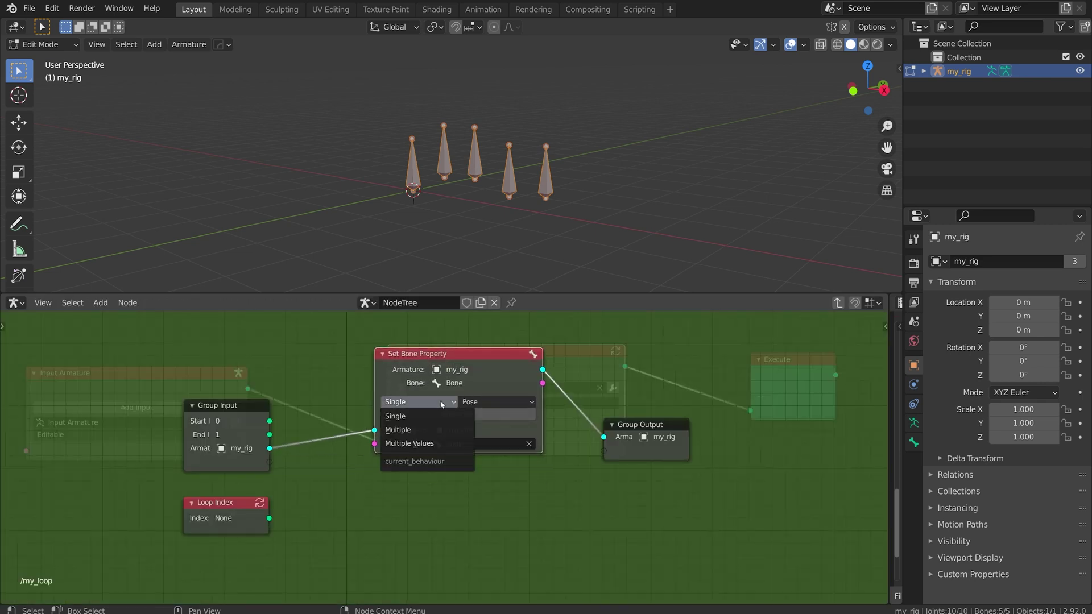
{"action": "left_click", "coordinate": [421, 414]}
{"action": "left_click", "coordinate": [457, 415]}
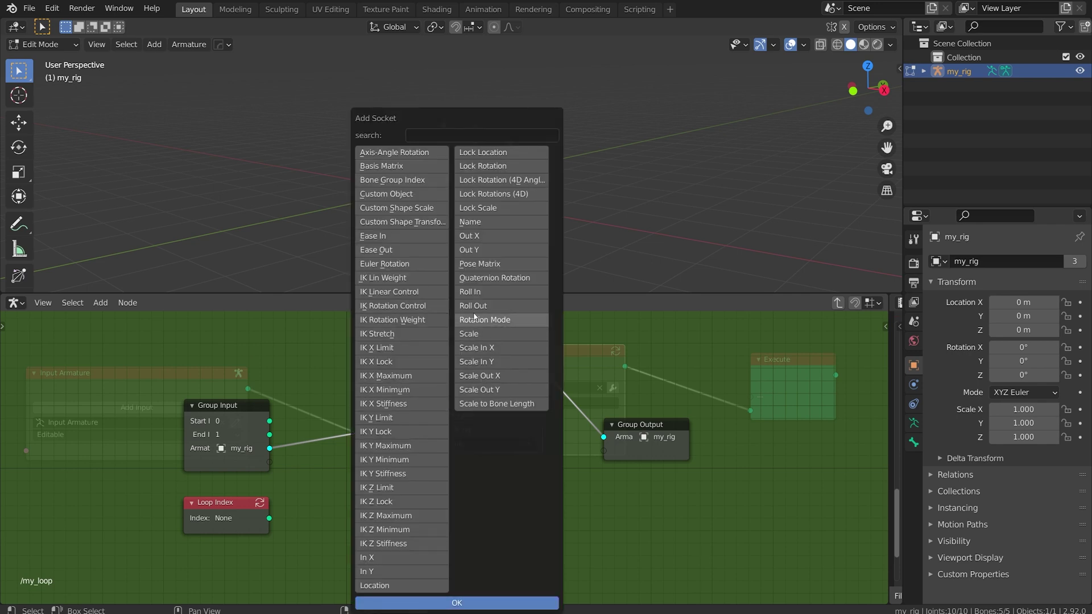
{"action": "left_click", "coordinate": [484, 603]}
Step: Set the node's Rotation Mode to XYZ Euler and return to the main node tree
{"action": "left_click", "coordinate": [482, 457]}
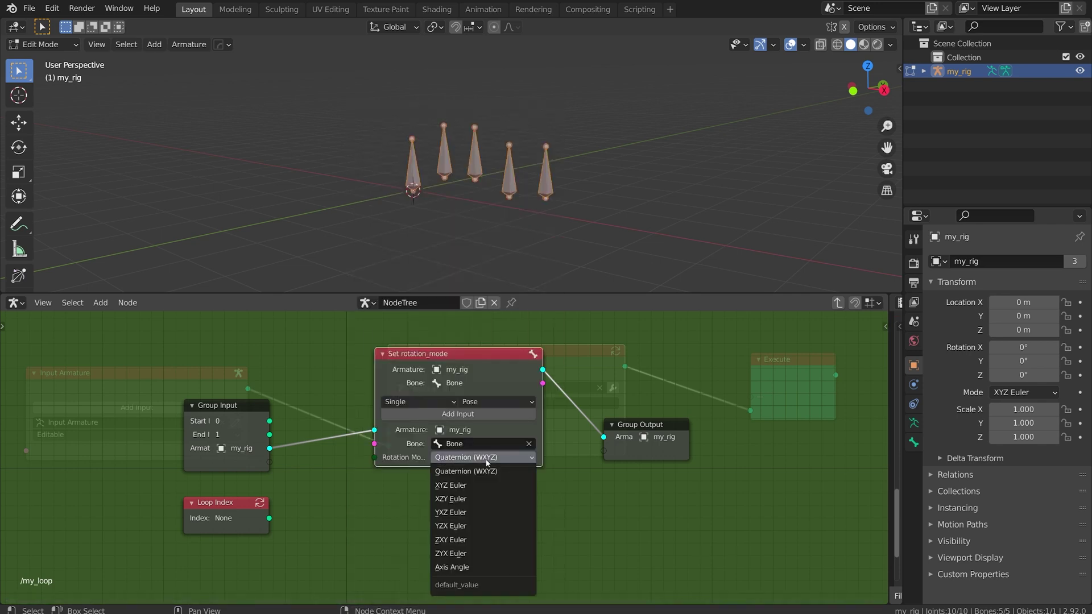
{"action": "left_click", "coordinate": [461, 486]}
{"action": "key", "text": "Tab"}
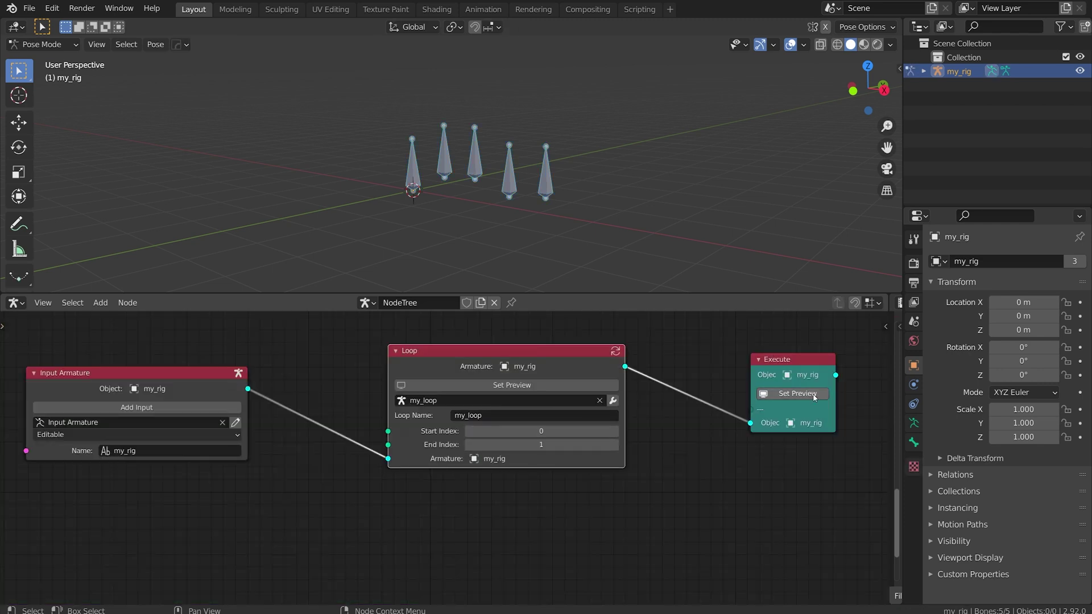
Step: Examine the rotation mode of each my_rig bone in the viewport's transform properties
{"action": "key", "text": "ctrl+Tab"}
{"action": "scroll", "coordinate": [422, 184], "scroll_direction": "up", "scroll_amount": 1}
{"action": "left_click", "coordinate": [409, 167]}
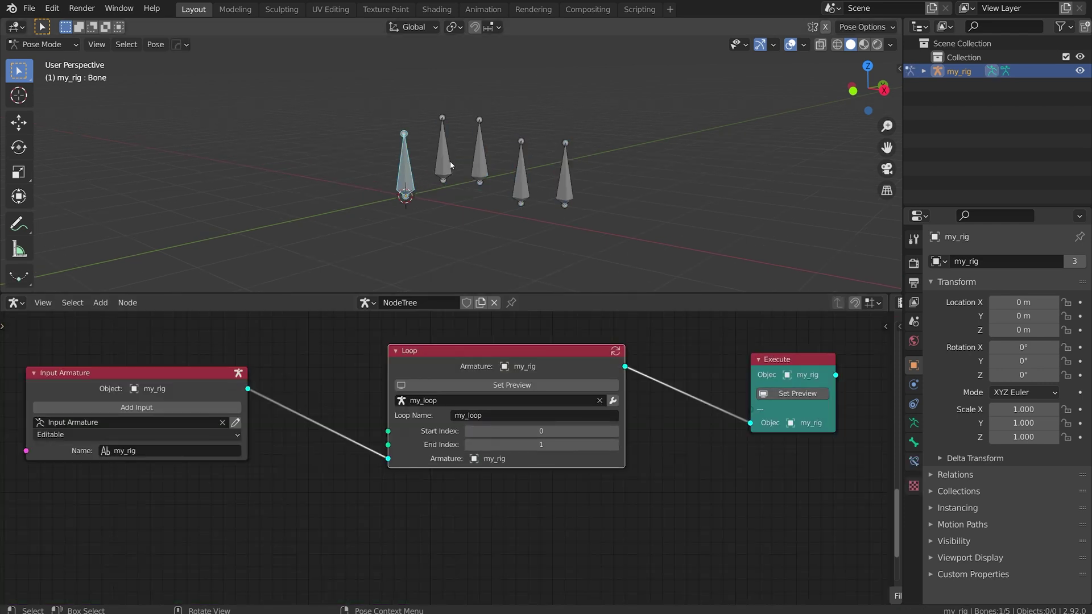
{"action": "key", "text": "n"}
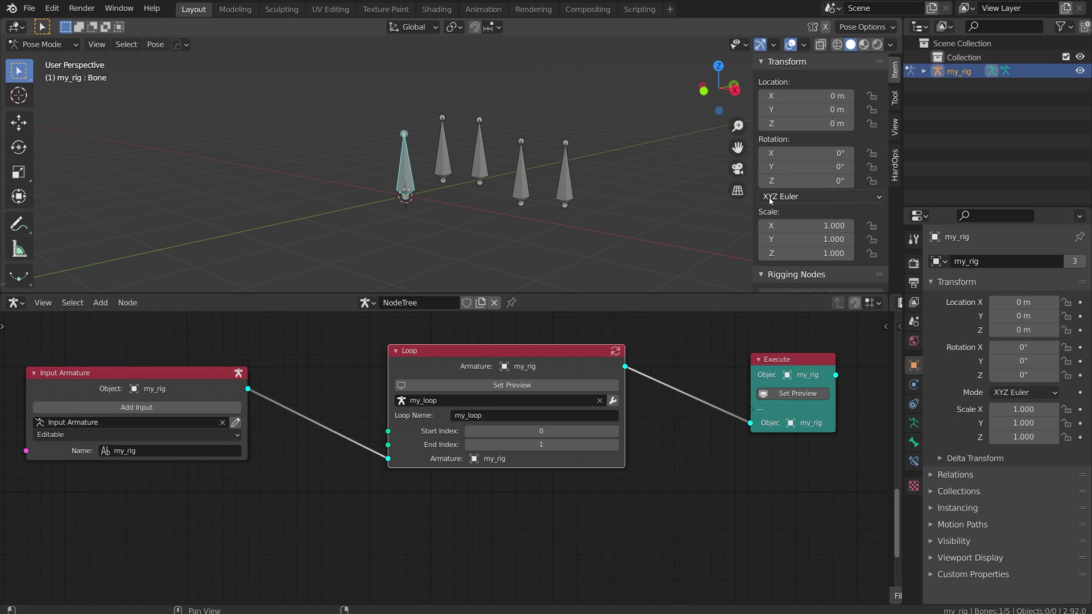
{"action": "left_click", "coordinate": [566, 176]}
{"action": "left_click", "coordinate": [521, 170]}
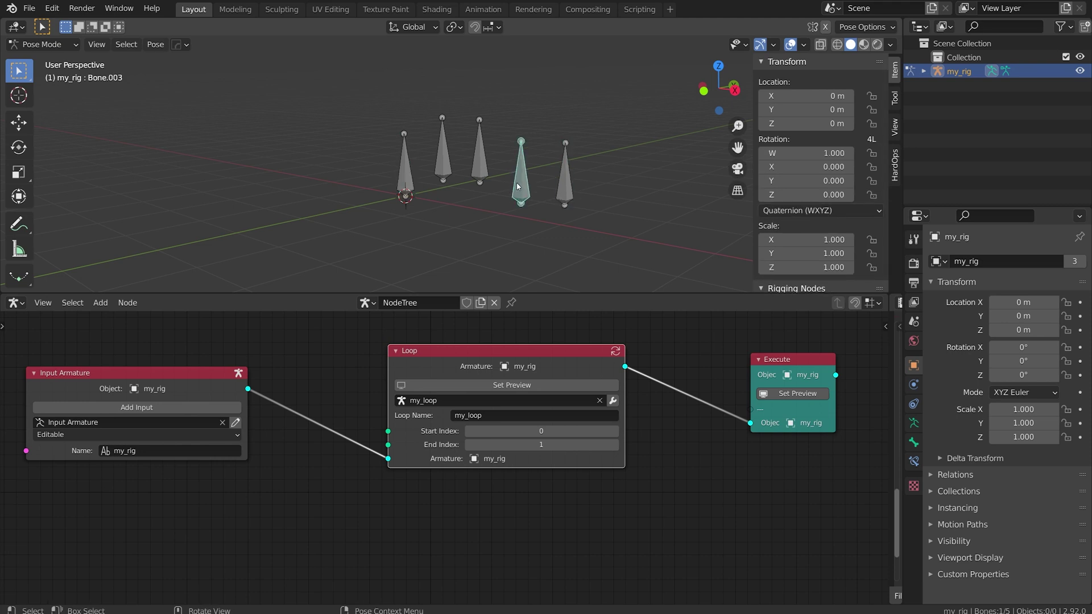
{"action": "left_click", "coordinate": [479, 151]}
{"action": "left_click", "coordinate": [445, 155]}
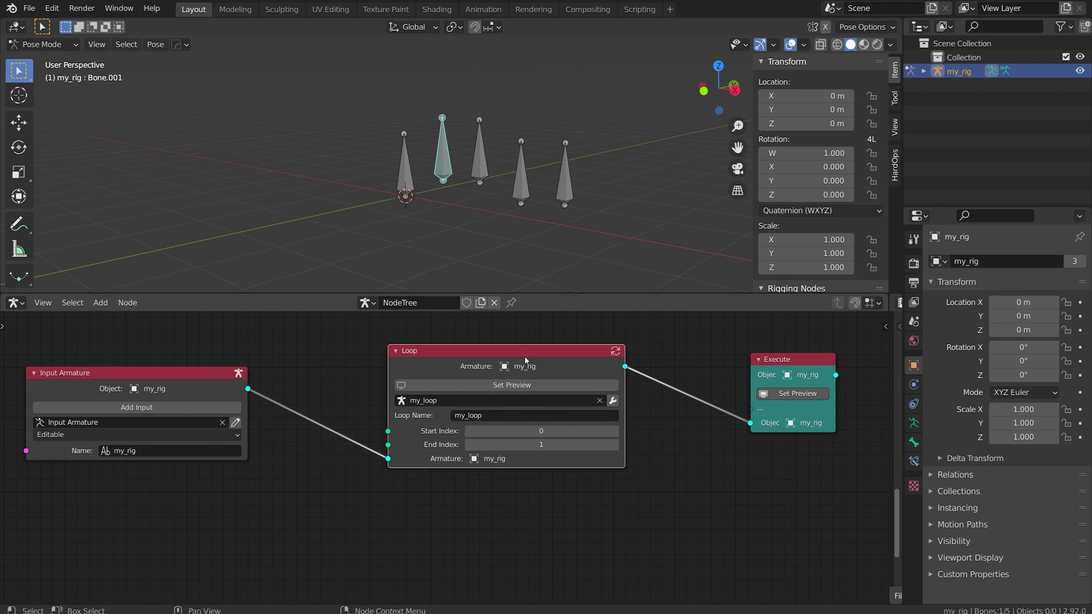
Step: Enter the my_loop tree and rearrange Group Input, Set rotation_mode and Group Output to make room in the middle
{"action": "key", "text": "Tab"}
{"action": "scroll", "coordinate": [489, 456], "scroll_direction": "up", "scroll_amount": 3}
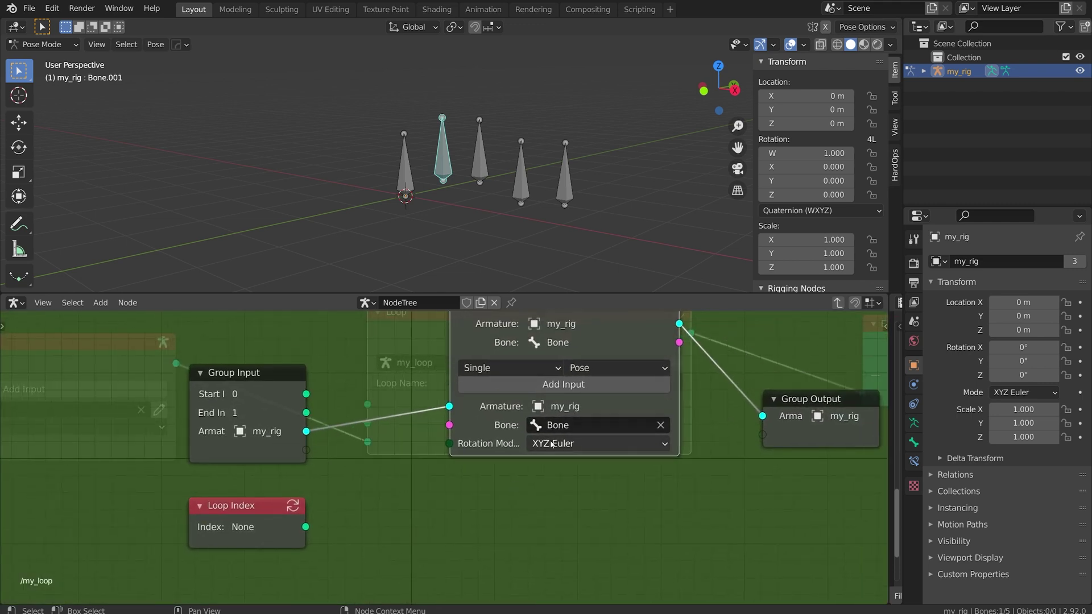
{"action": "left_click_drag", "start_coordinate": [579, 339], "coordinate": [642, 379]}
{"action": "left_click", "coordinate": [282, 376]}
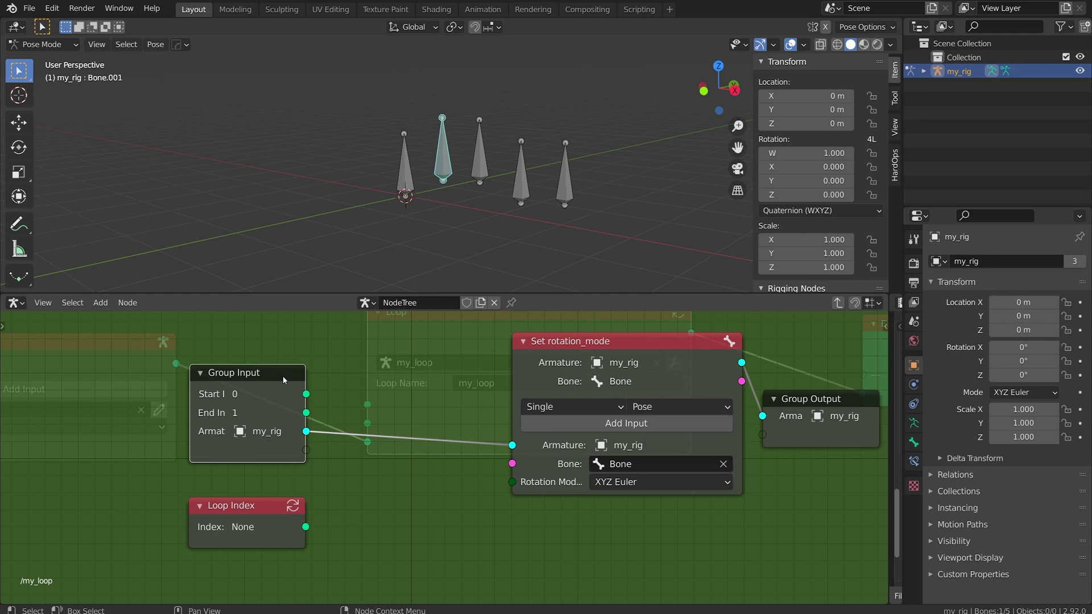
{"action": "left_click_drag", "start_coordinate": [283, 376], "coordinate": [266, 354]}
{"action": "scroll", "coordinate": [494, 428], "scroll_direction": "down", "scroll_amount": 5}
{"action": "scroll", "coordinate": [350, 515], "scroll_direction": "up", "scroll_amount": 1}
{"action": "left_click_drag", "start_coordinate": [738, 409], "coordinate": [806, 372]}
{"action": "left_click_drag", "start_coordinate": [686, 354], "coordinate": [751, 353]}
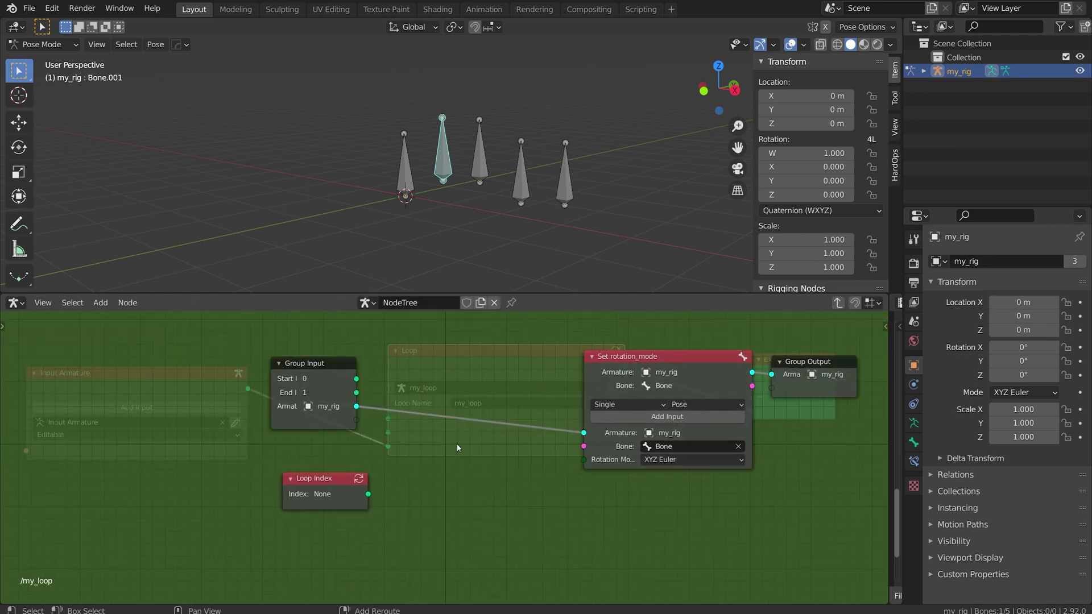
Step: Add a Get Bones node beside Loop Index, feed it the armature from Group Input, and widen it
{"action": "key", "text": "shift+a"}
{"action": "mouse_move", "coordinate": [436, 424]}
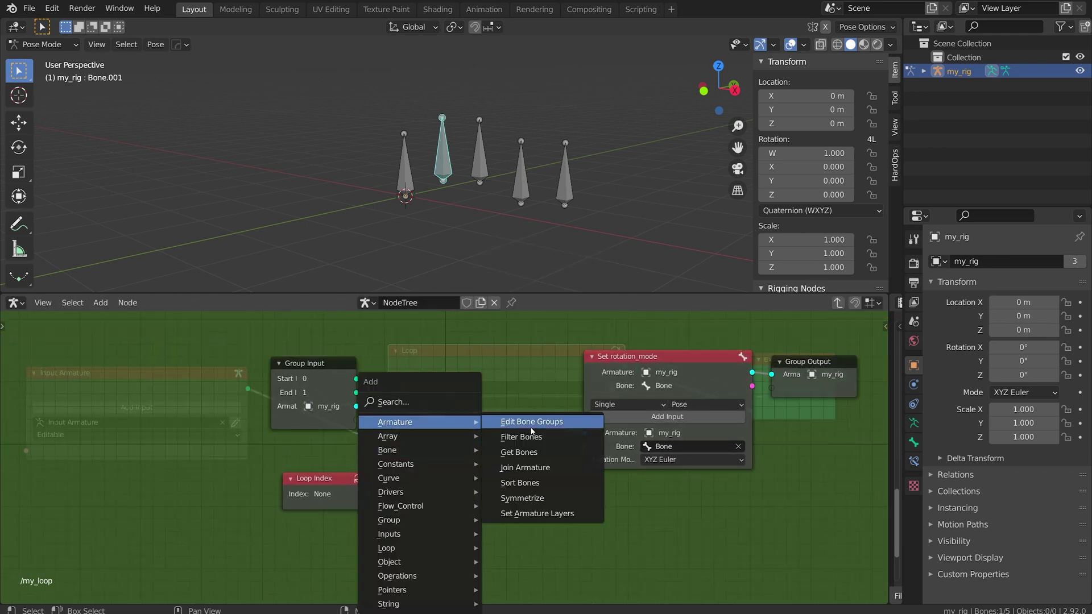
{"action": "left_click", "coordinate": [520, 453]}
{"action": "left_click", "coordinate": [434, 488]}
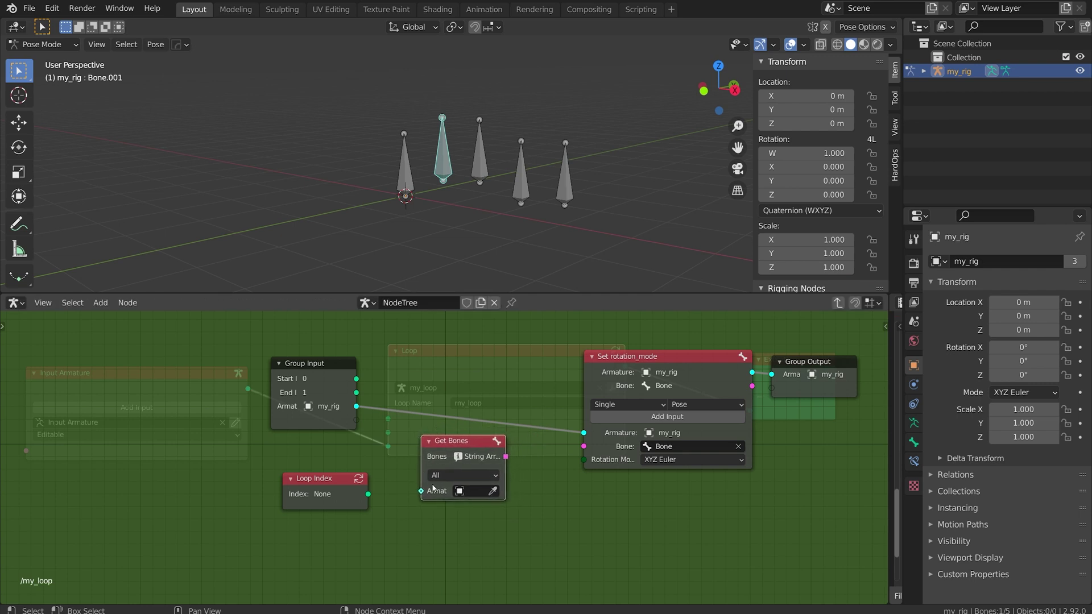
{"action": "left_click_drag", "start_coordinate": [356, 406], "coordinate": [422, 491]}
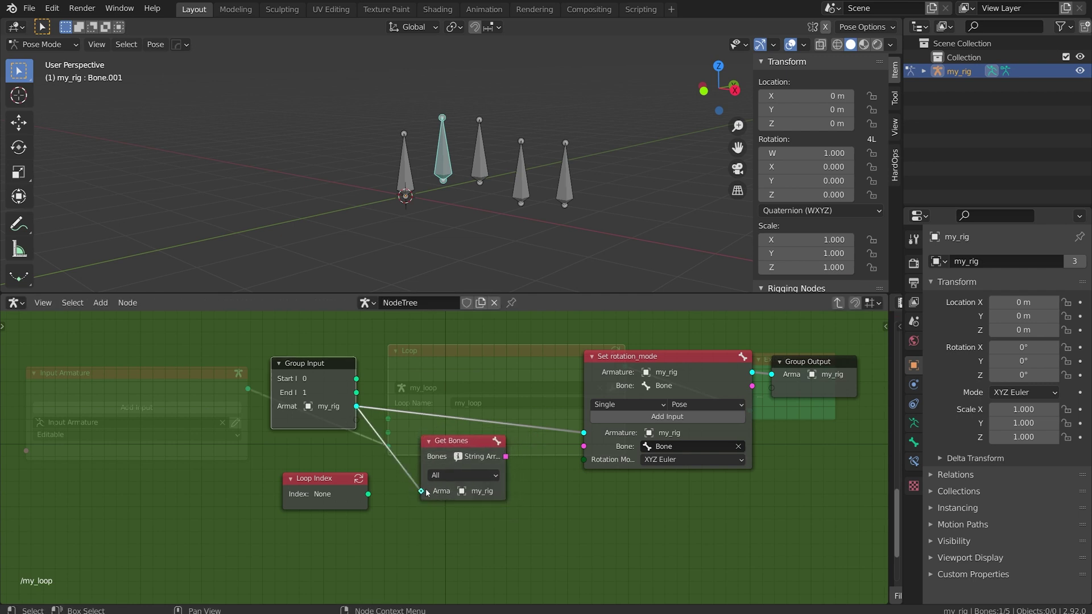
{"action": "mouse_move", "coordinate": [488, 455]}
{"action": "left_mouse_down"}
{"action": "mouse_move", "coordinate": [435, 447]}
{"action": "mouse_move", "coordinate": [512, 467]}
{"action": "mouse_move", "coordinate": [468, 460]}
{"action": "mouse_move", "coordinate": [483, 464]}
{"action": "left_mouse_up"}
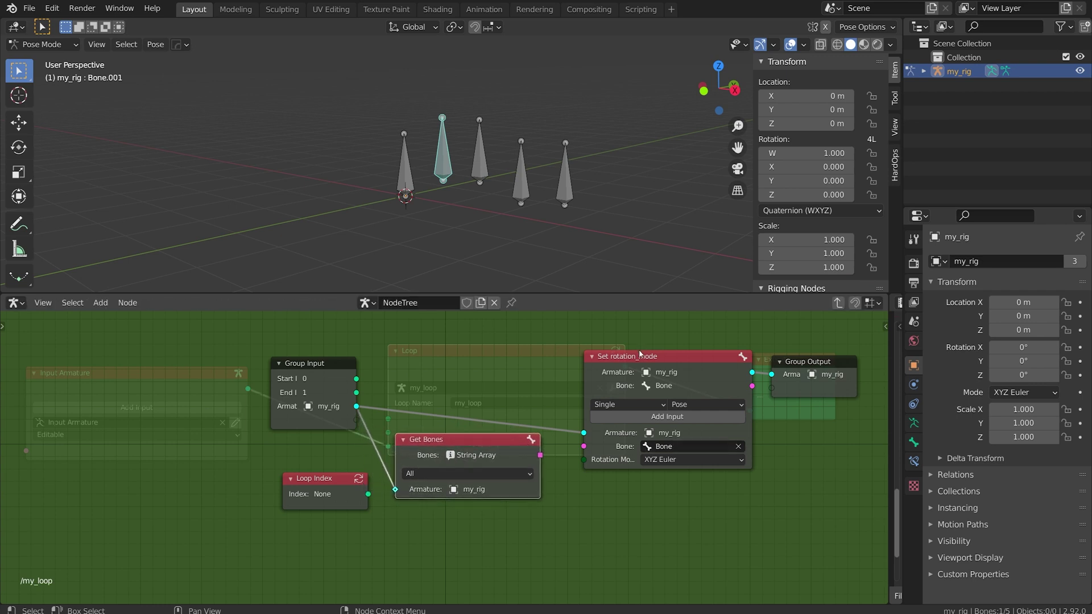
Step: Raise the Set rotation_mode and Get Bones nodes and move Loop Index lower to separate the rows
{"action": "left_click_drag", "start_coordinate": [639, 353], "coordinate": [641, 323]}
{"action": "left_click_drag", "start_coordinate": [482, 438], "coordinate": [481, 421]}
{"action": "left_click_drag", "start_coordinate": [333, 479], "coordinate": [327, 542]}
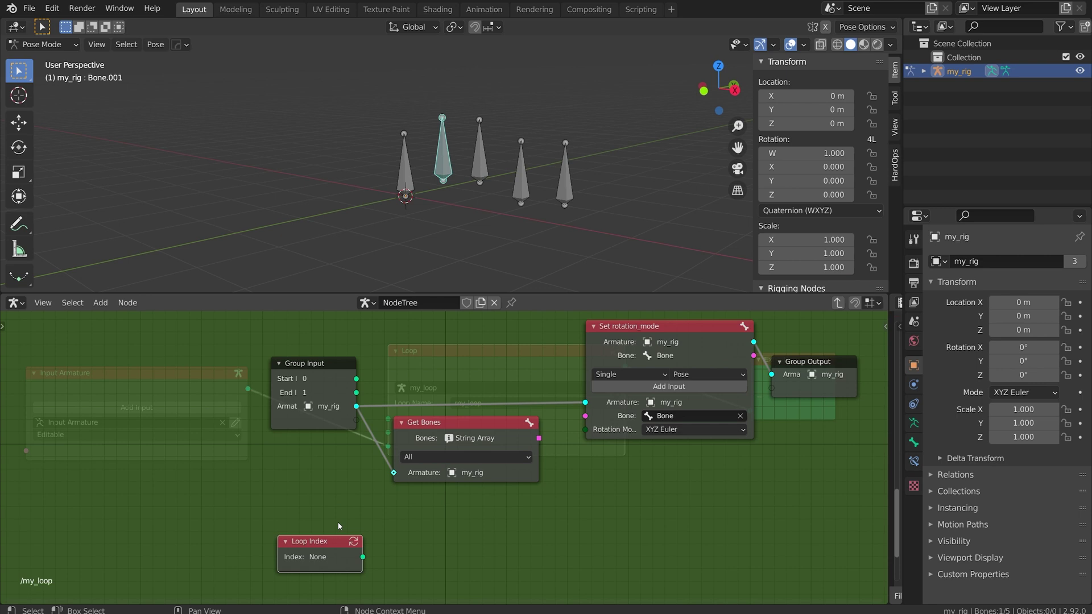
Step: Move Group Input and Get Bones away from Set rotation_mode, and place Loop Index directly beneath Get Bones
{"action": "left_click_drag", "start_coordinate": [316, 396], "coordinate": [242, 382]}
{"action": "left_click_drag", "start_coordinate": [446, 428], "coordinate": [369, 436]}
{"action": "left_click_drag", "start_coordinate": [327, 538], "coordinate": [428, 499]}
Step: Add an array Get node fed by Get Bones and Loop Index, and link its item to the Bone input of Set rotation_mode
{"action": "key", "text": "shift+a"}
{"action": "mouse_move", "coordinate": [378, 443]}
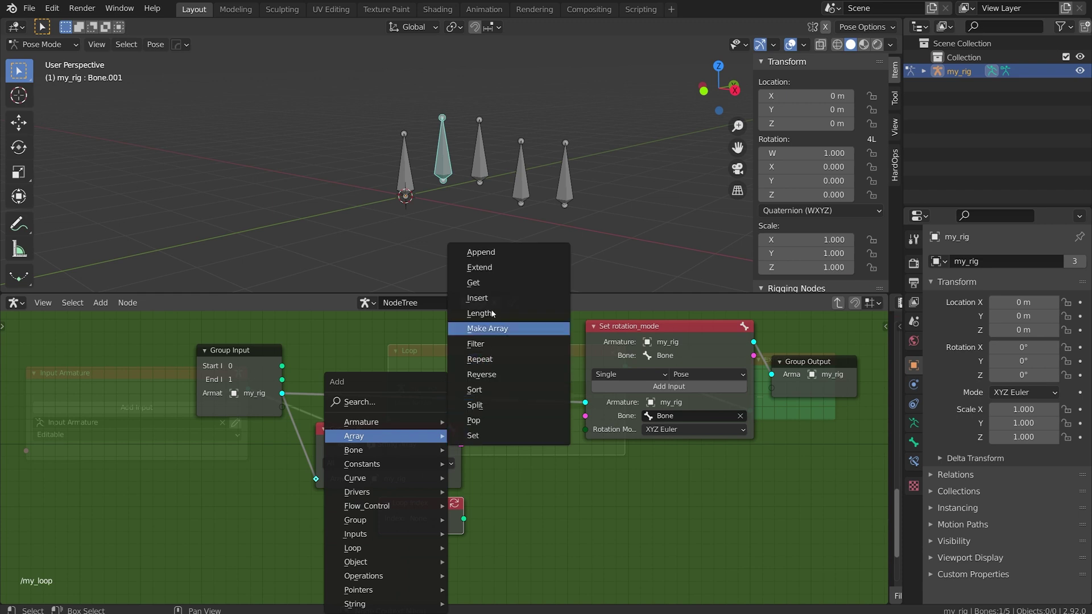
{"action": "left_click", "coordinate": [473, 283]}
{"action": "left_click", "coordinate": [498, 433]}
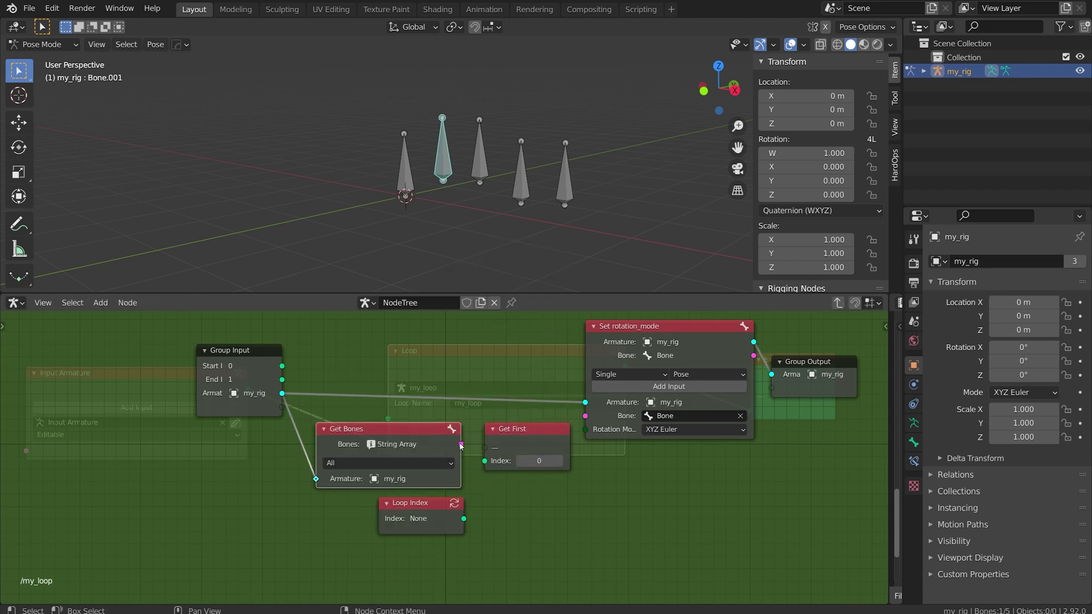
{"action": "left_click_drag", "start_coordinate": [462, 444], "coordinate": [495, 449]}
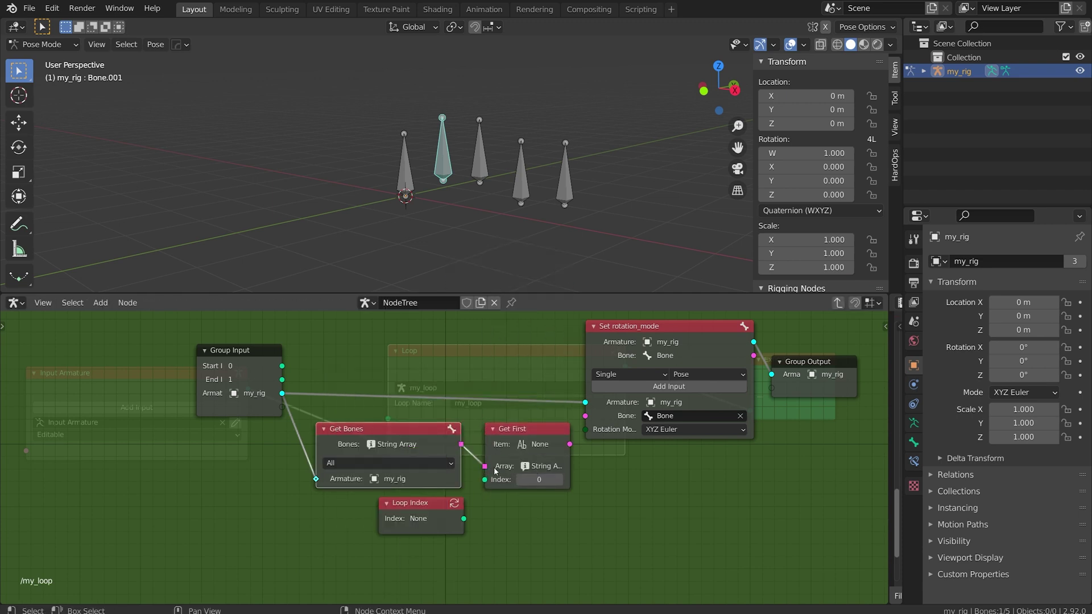
{"action": "left_click_drag", "start_coordinate": [464, 518], "coordinate": [485, 479]}
{"action": "left_click_drag", "start_coordinate": [568, 453], "coordinate": [586, 417]}
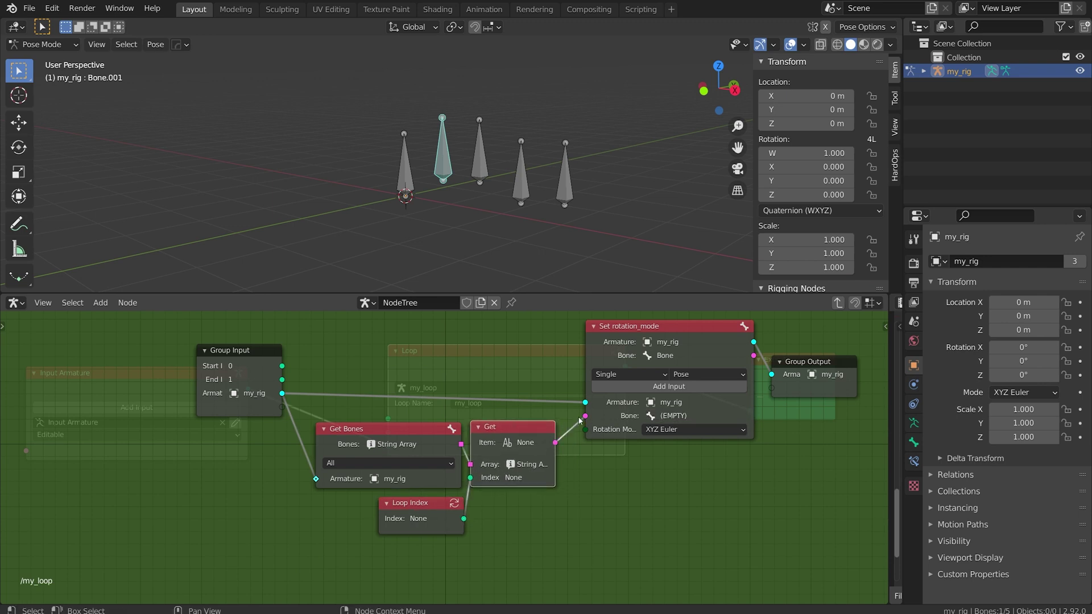
Step: Return from my_loop to the main tree and set the Loop node's End Index to 5
{"action": "key", "text": "Tab"}
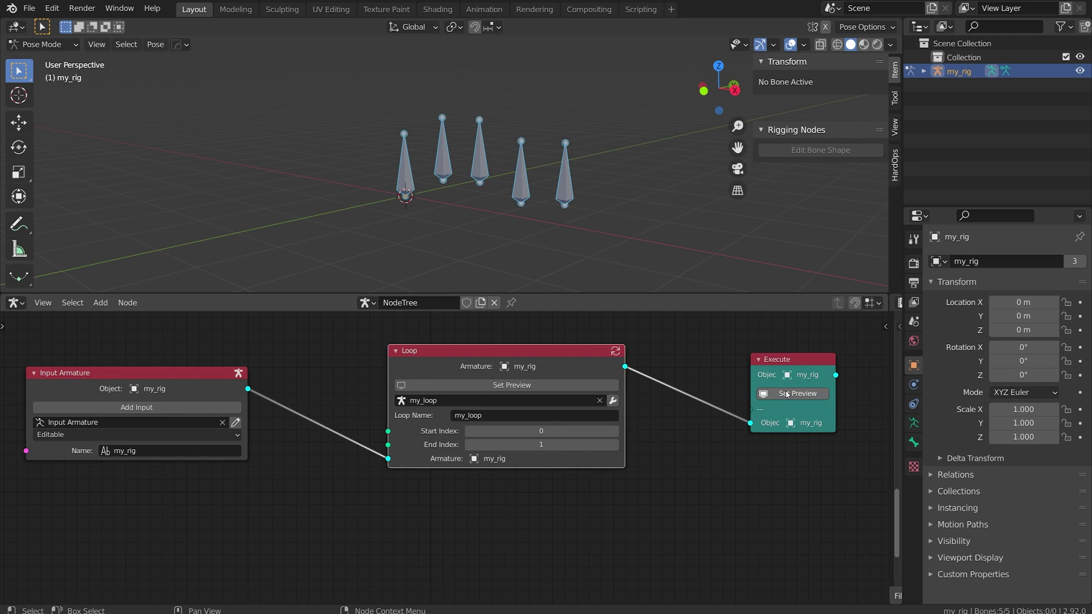
{"action": "left_click", "coordinate": [407, 182]}
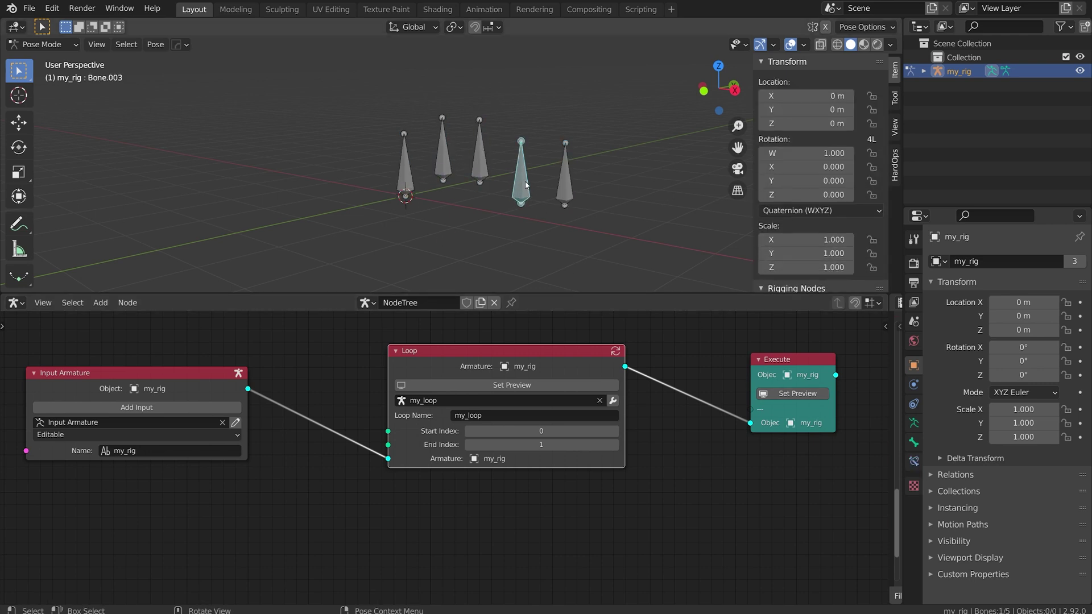
{"action": "left_click", "coordinate": [614, 446]}
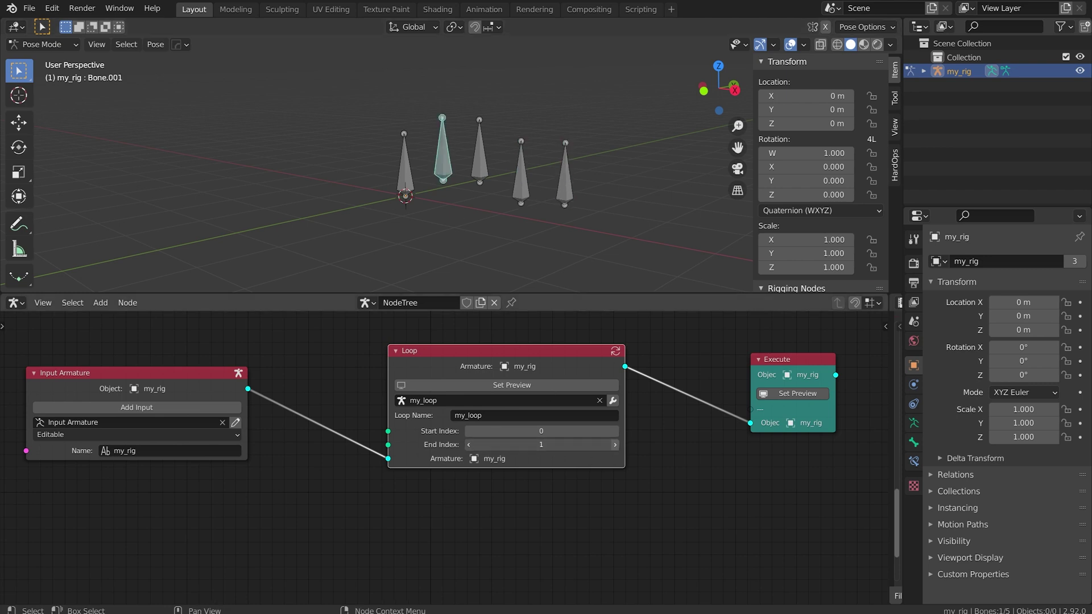
{"action": "left_click", "coordinate": [614, 446]}
{"action": "left_click", "coordinate": [614, 446]}
{"action": "left_click", "coordinate": [615, 446]}
{"action": "left_click", "coordinate": [617, 458]}
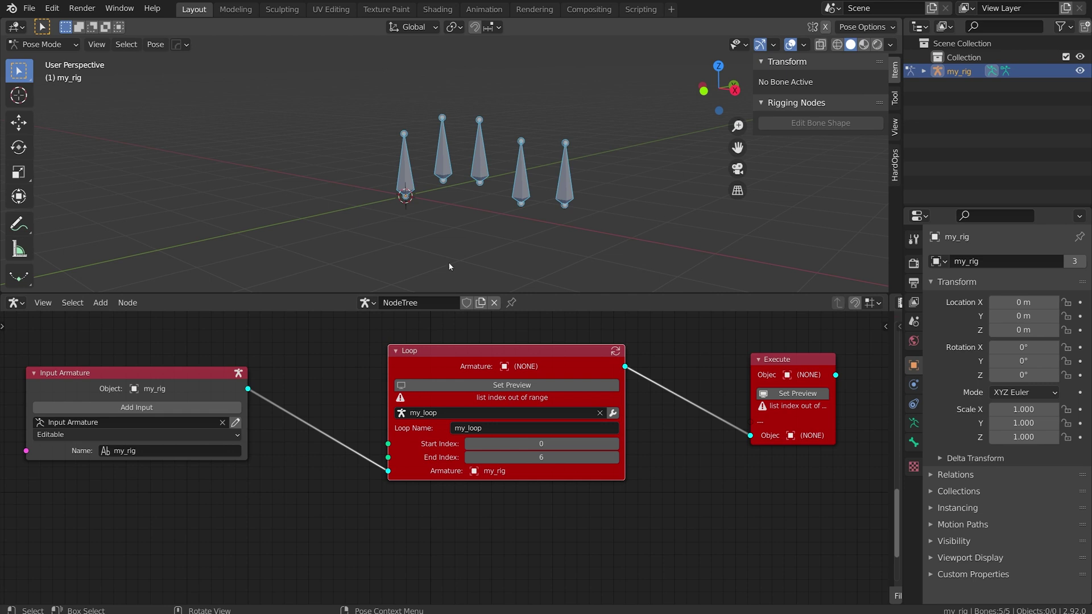
{"action": "left_click", "coordinate": [470, 458]}
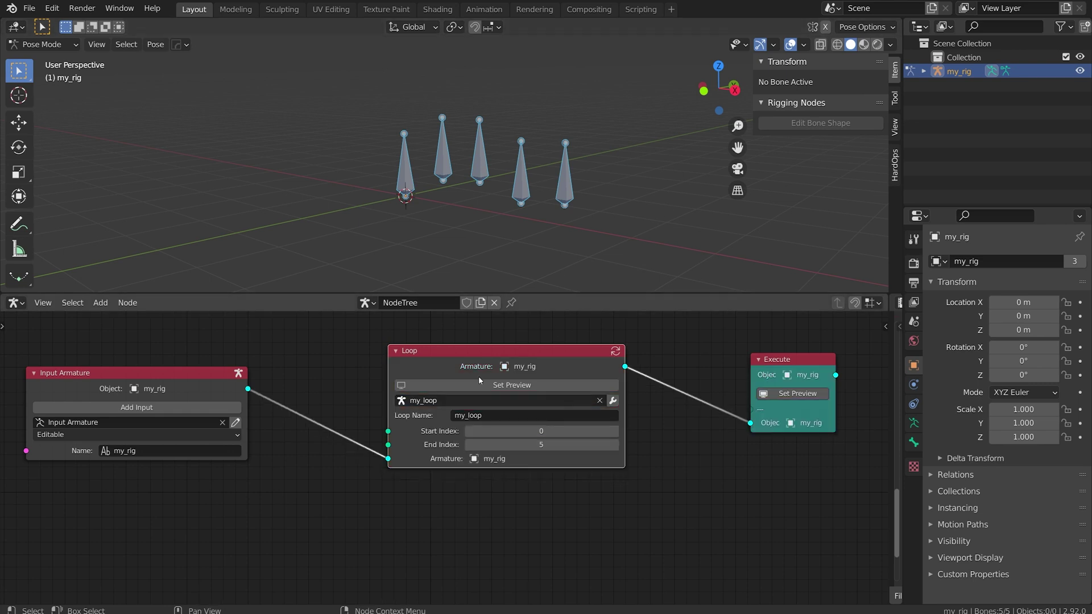
Step: Check the rotation mode of the individual my_rig bones in the viewport's transform properties
{"action": "left_click", "coordinate": [437, 167]}
{"action": "left_click", "coordinate": [521, 170]}
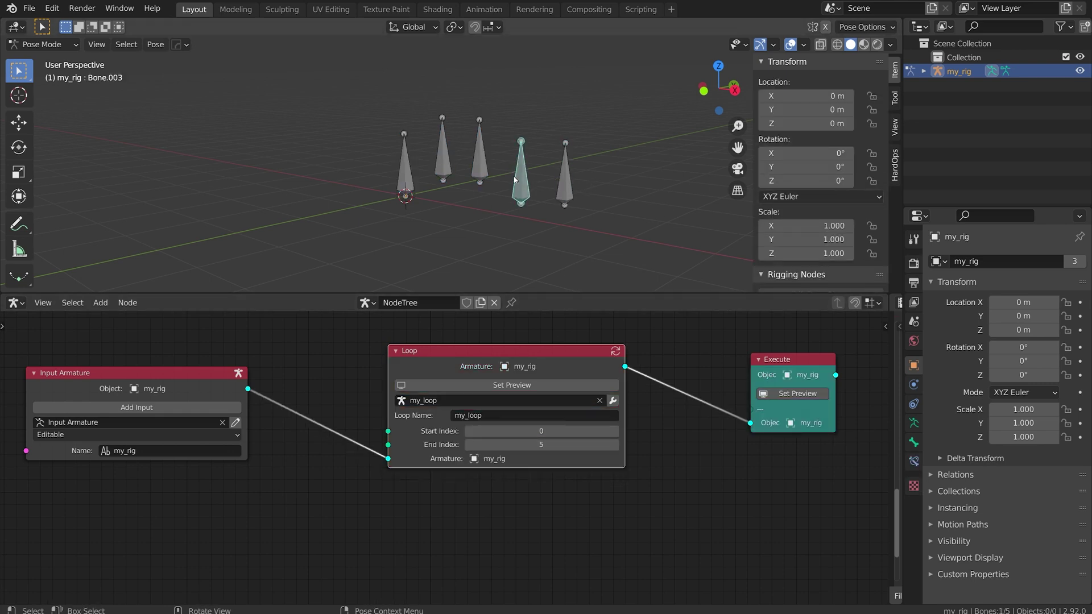
{"action": "left_click", "coordinate": [467, 157]}
{"action": "left_click", "coordinate": [411, 176]}
{"action": "left_click", "coordinate": [461, 168]}
{"action": "left_click", "coordinate": [479, 164]}
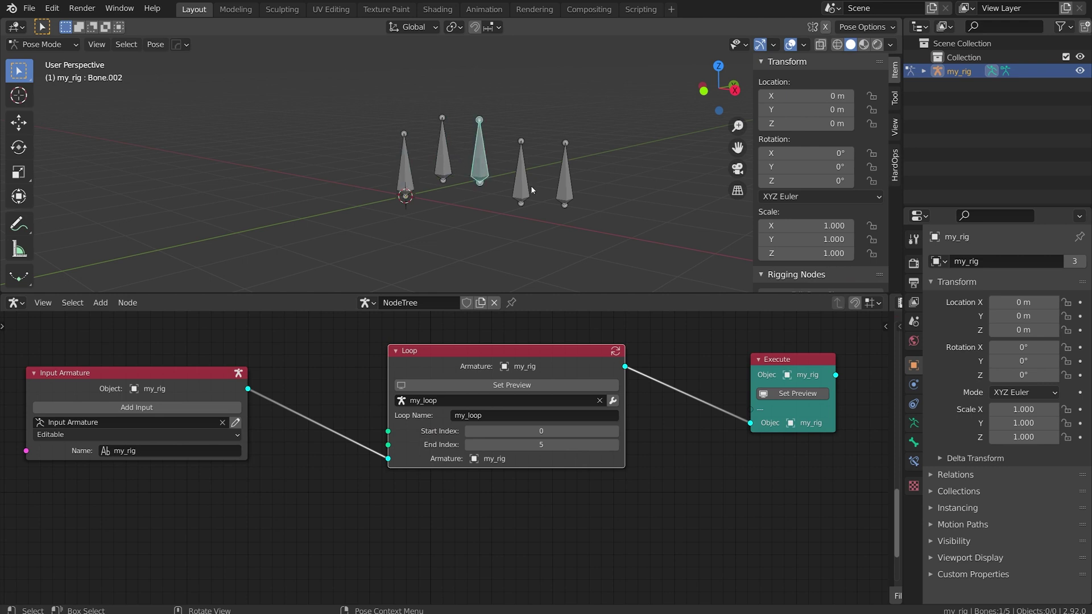
{"action": "left_click", "coordinate": [528, 185]}
Step: Switch to Object Mode, add a mesh circle, and move it along X to about 7.3 m
{"action": "key", "text": "ctrl+Tab"}
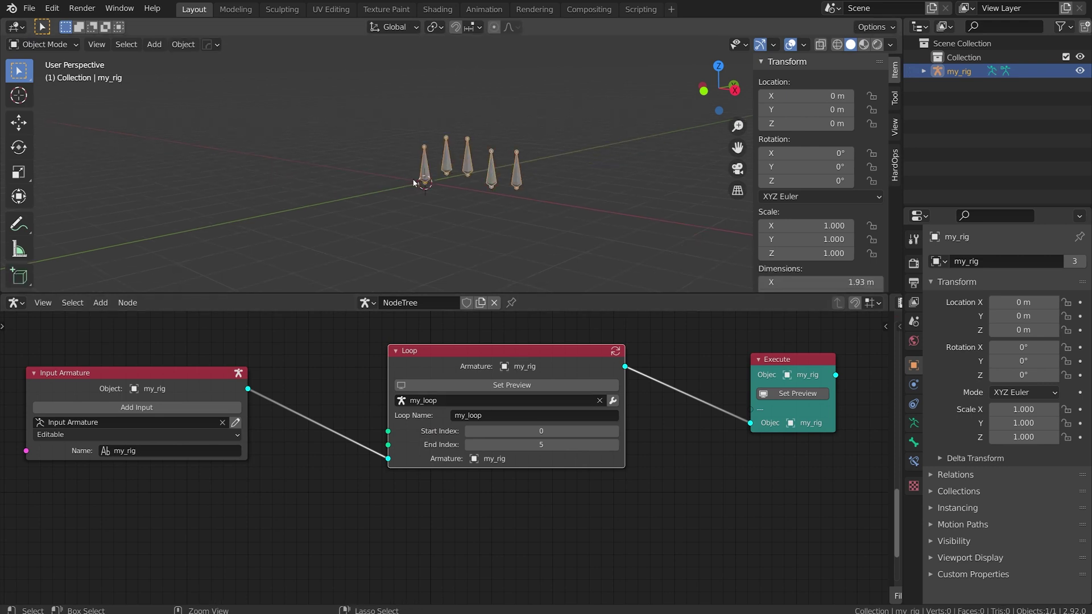
{"action": "key", "text": "shift+a"}
{"action": "mouse_move", "coordinate": [406, 200]}
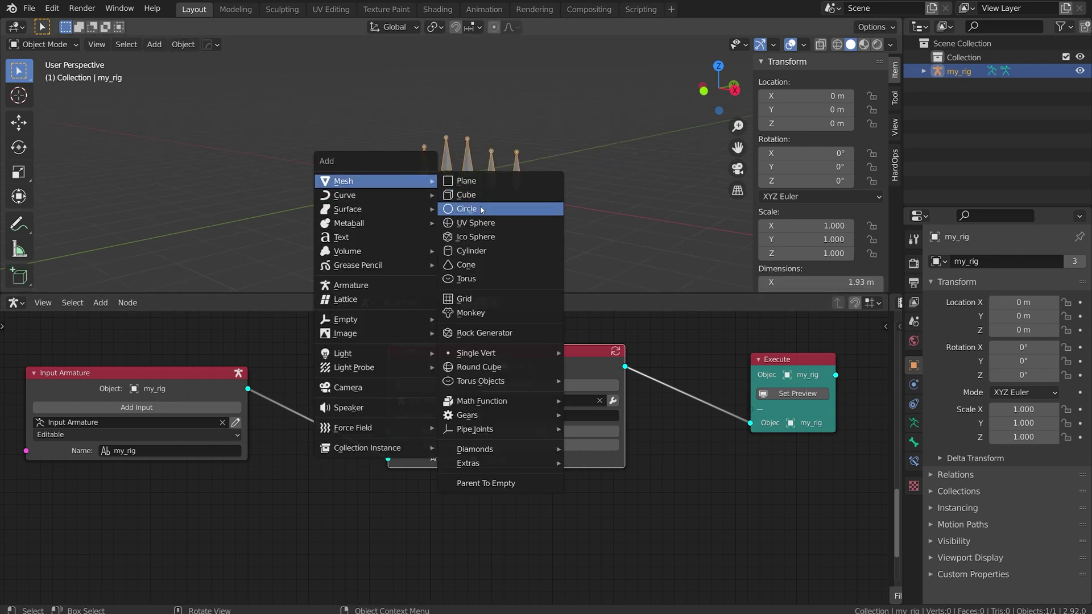
{"action": "left_click", "coordinate": [455, 209]}
{"action": "key", "text": "g"}
{"action": "key", "text": "x"}
{"action": "left_click", "coordinate": [673, 232]}
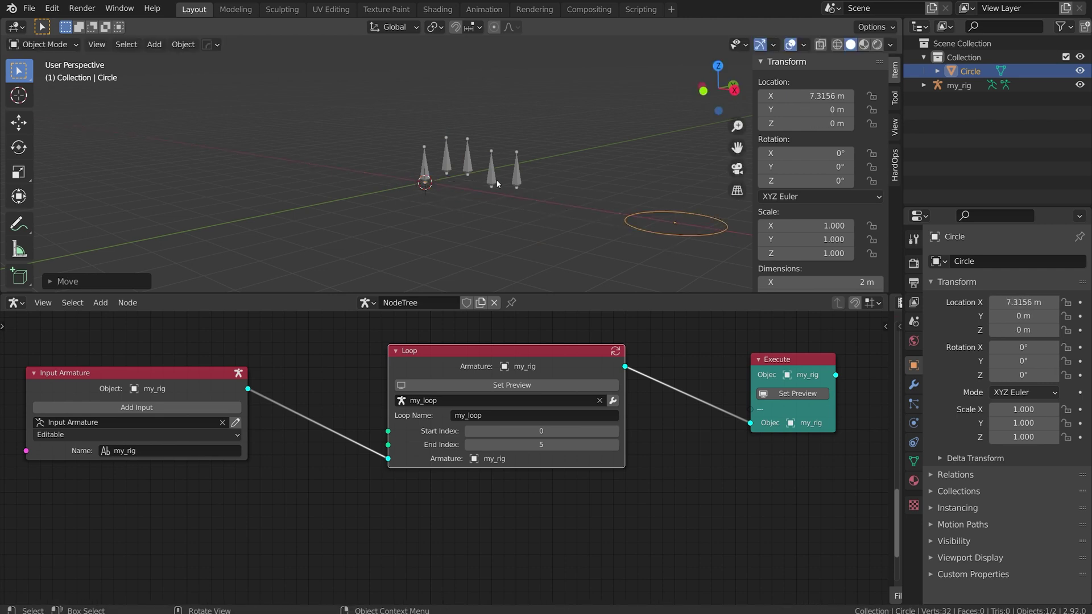
Step: Add a Custom Object input to the Set rotation_mode node inside my_loop and assign Circle to it
{"action": "left_click", "coordinate": [494, 181]}
{"action": "scroll", "coordinate": [496, 188], "scroll_direction": "up", "scroll_amount": 3}
{"action": "key", "text": "Tab"}
{"action": "middle_click_drag", "start_coordinate": [630, 388], "coordinate": [457, 408]}
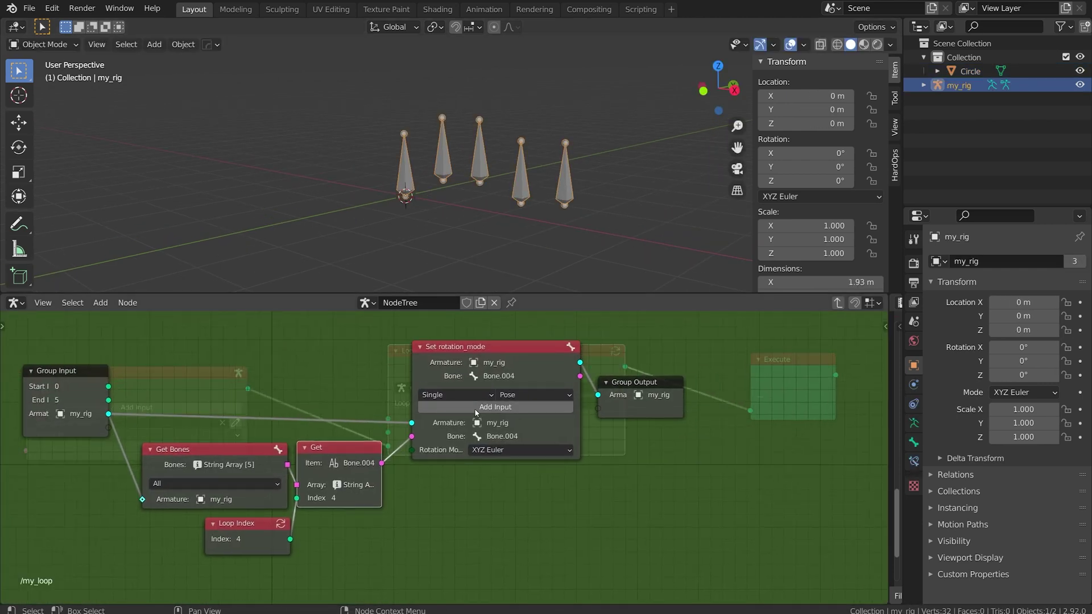
{"action": "left_click", "coordinate": [476, 410]}
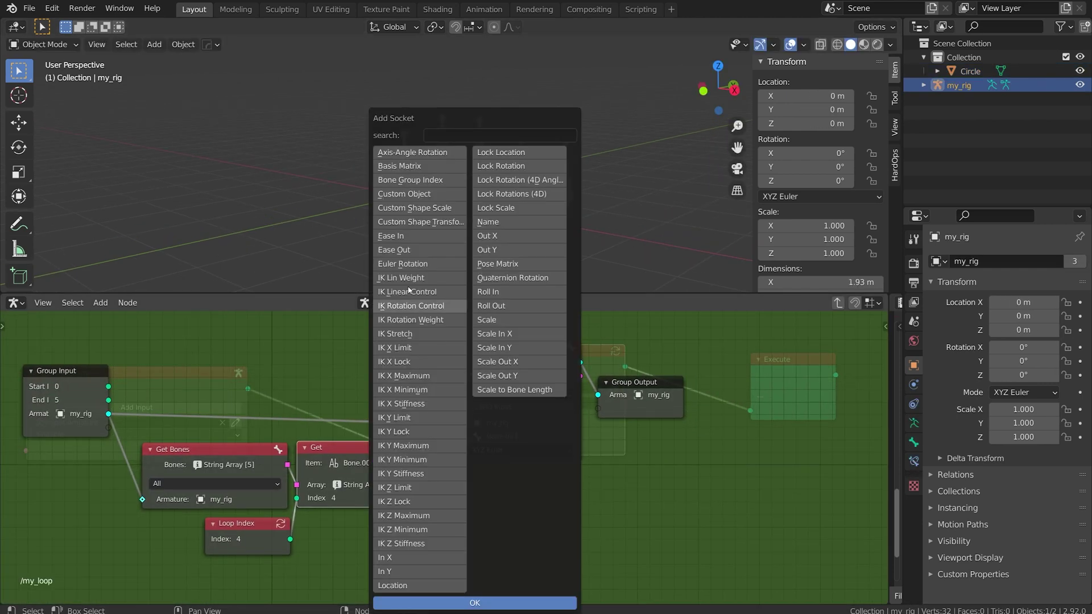
{"action": "left_click", "coordinate": [387, 196]}
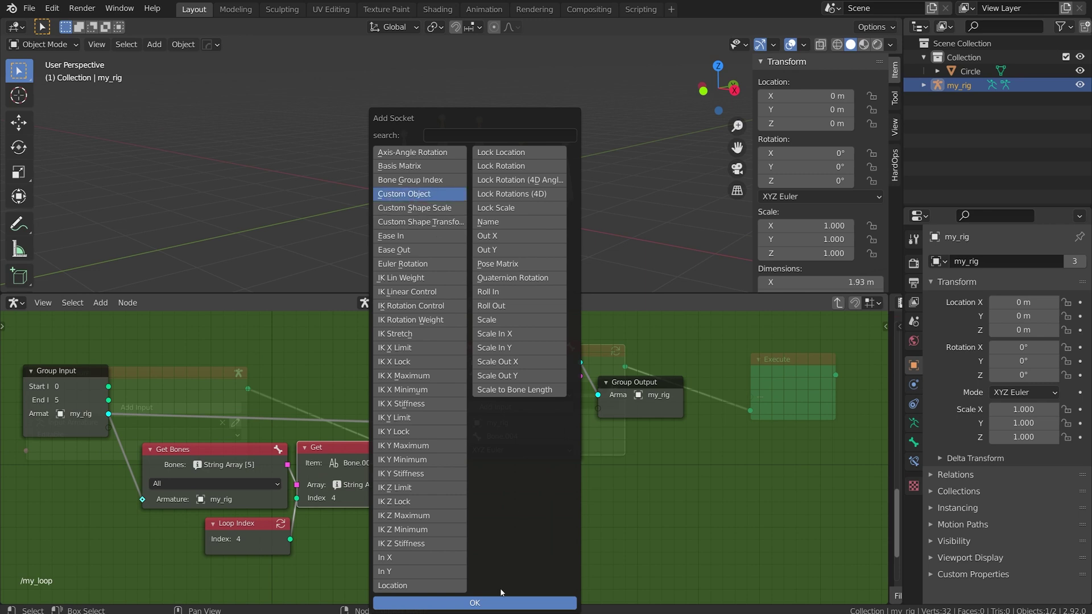
{"action": "left_click", "coordinate": [500, 602]}
{"action": "left_click", "coordinate": [503, 463]}
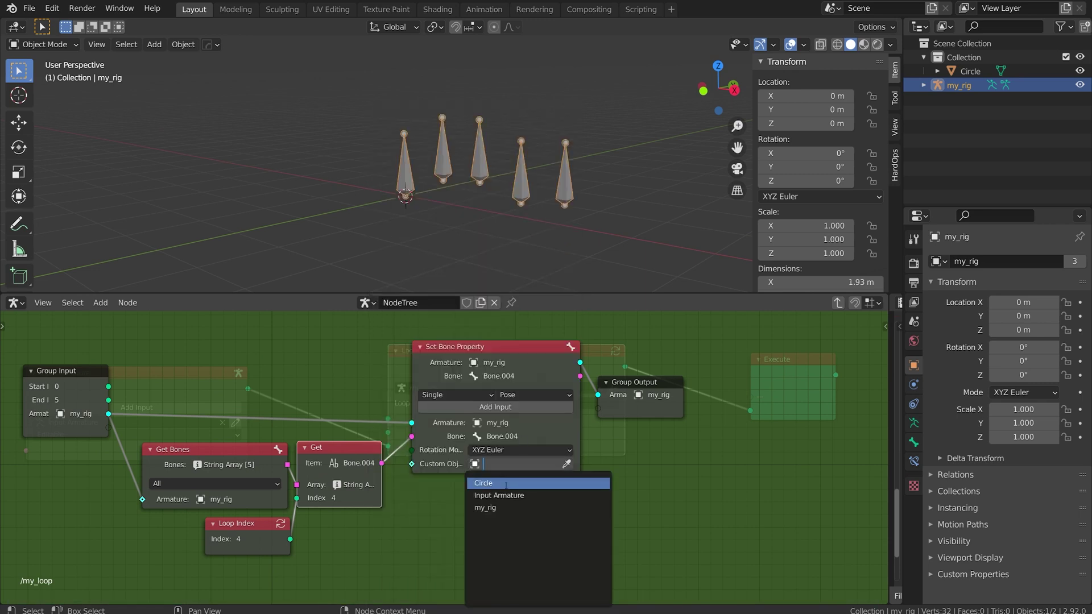
{"action": "left_click", "coordinate": [505, 485]}
Step: Return to the main tree, execute it, and view the circle shapes on the bones
{"action": "key", "text": "Tab"}
{"action": "left_click", "coordinate": [794, 395]}
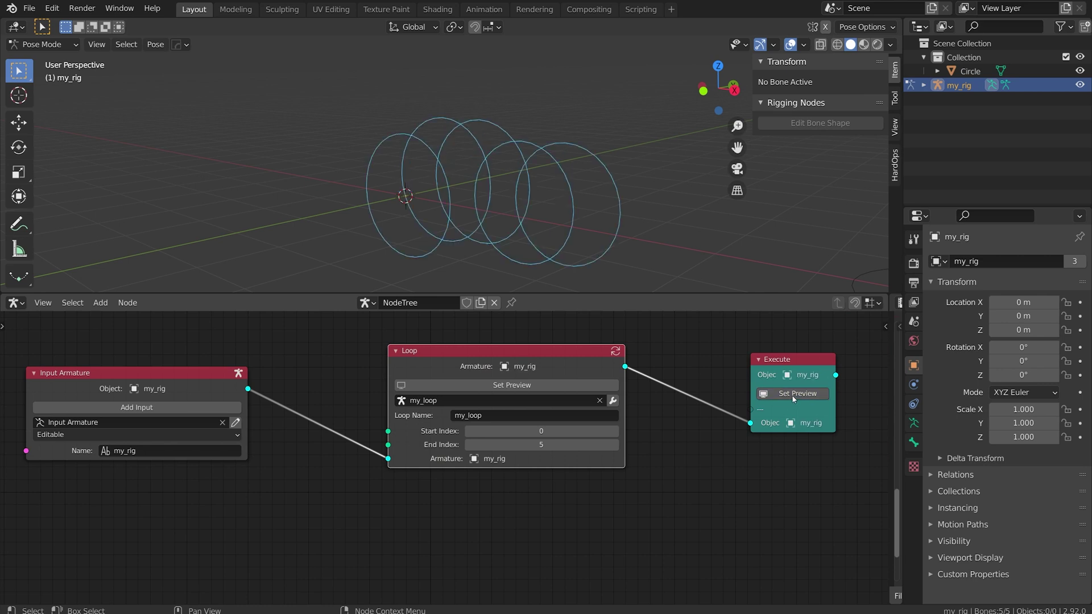
{"action": "middle_click_drag", "start_coordinate": [310, 235], "coordinate": [408, 212]}
{"action": "scroll", "coordinate": [408, 213], "scroll_direction": "up", "scroll_amount": 2}
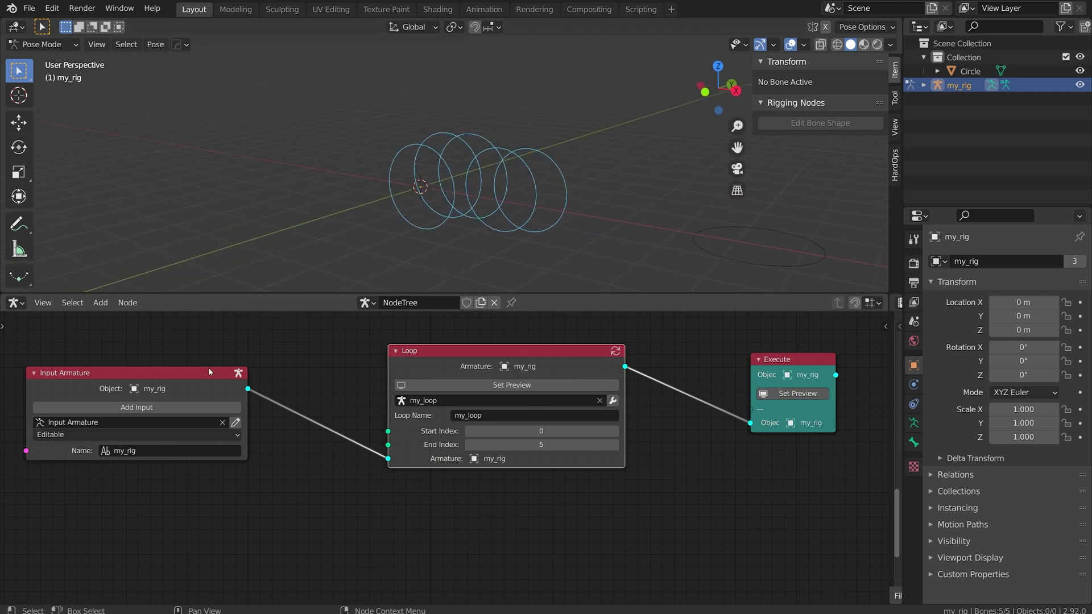
Step: Edit the source armature of the Input Armature node and delete its last two bones, leaving three
{"action": "middle_click_drag", "start_coordinate": [207, 360], "coordinate": [445, 346]}
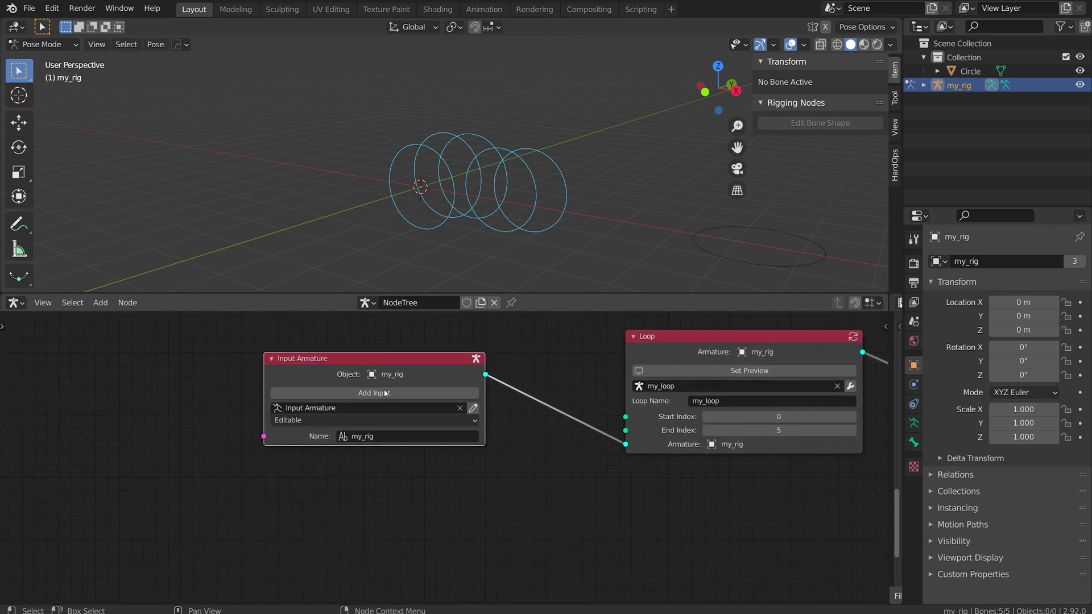
{"action": "scroll", "coordinate": [527, 473], "scroll_direction": "up", "scroll_amount": 3}
{"action": "left_click", "coordinate": [681, 446]}
{"action": "left_click_drag", "start_coordinate": [583, 121], "coordinate": [489, 221]}
{"action": "key", "text": "x"}
{"action": "left_click", "coordinate": [495, 206]}
{"action": "key", "text": "Tab"}
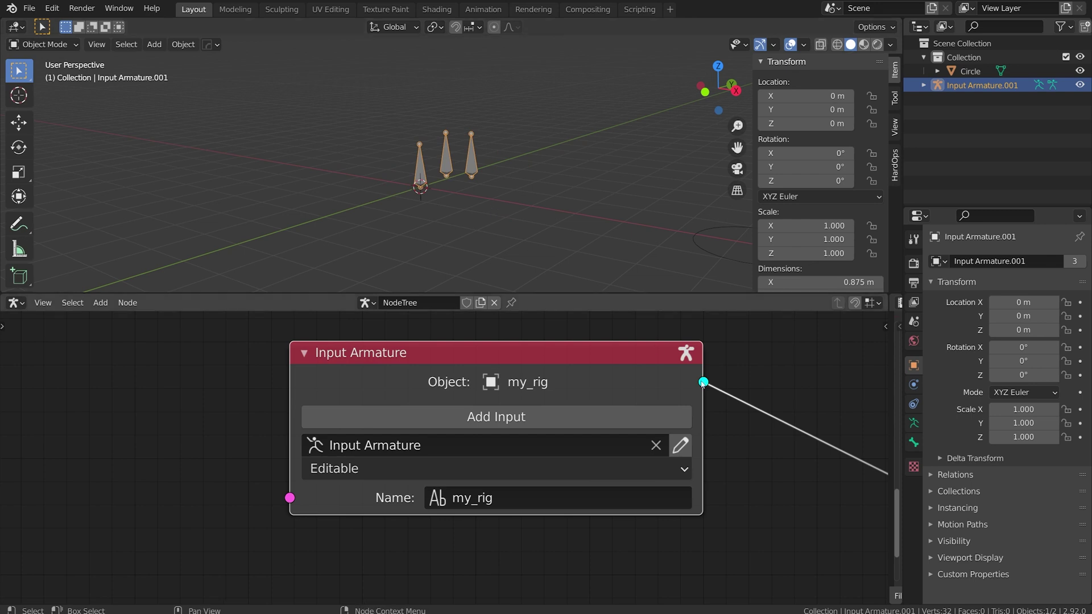
Step: Execute the tree again and set the Loop node's End Index to 3
{"action": "scroll", "coordinate": [702, 381], "scroll_direction": "down", "scroll_amount": 9}
{"action": "middle_click_drag", "start_coordinate": [678, 393], "coordinate": [285, 366]}
{"action": "scroll", "coordinate": [285, 366], "scroll_direction": "up", "scroll_amount": 1}
{"action": "left_click", "coordinate": [704, 400]}
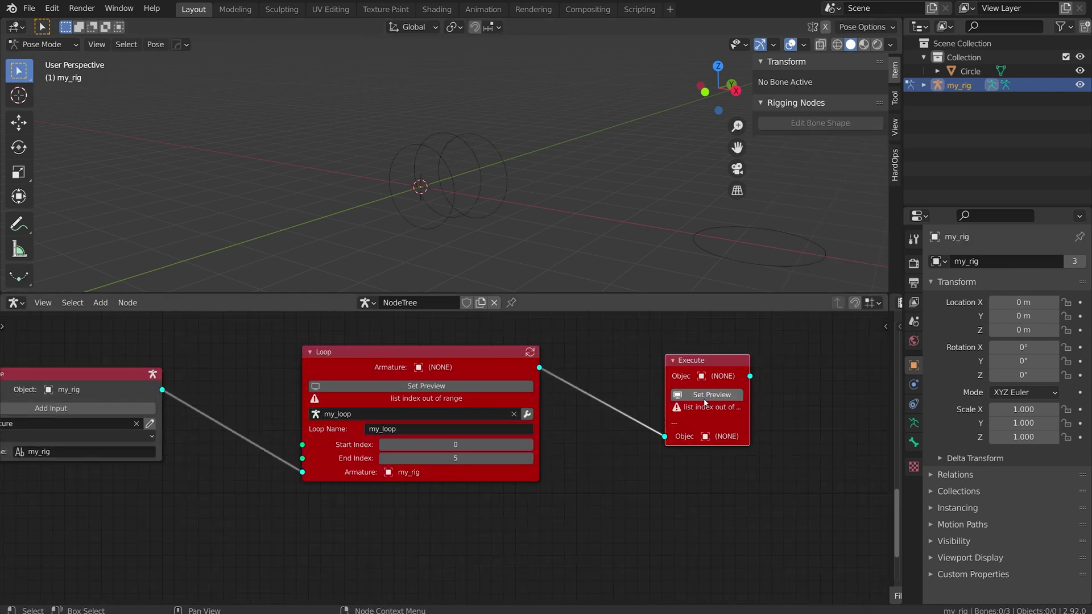
{"action": "scroll", "coordinate": [448, 480], "scroll_direction": "up", "scroll_amount": 2}
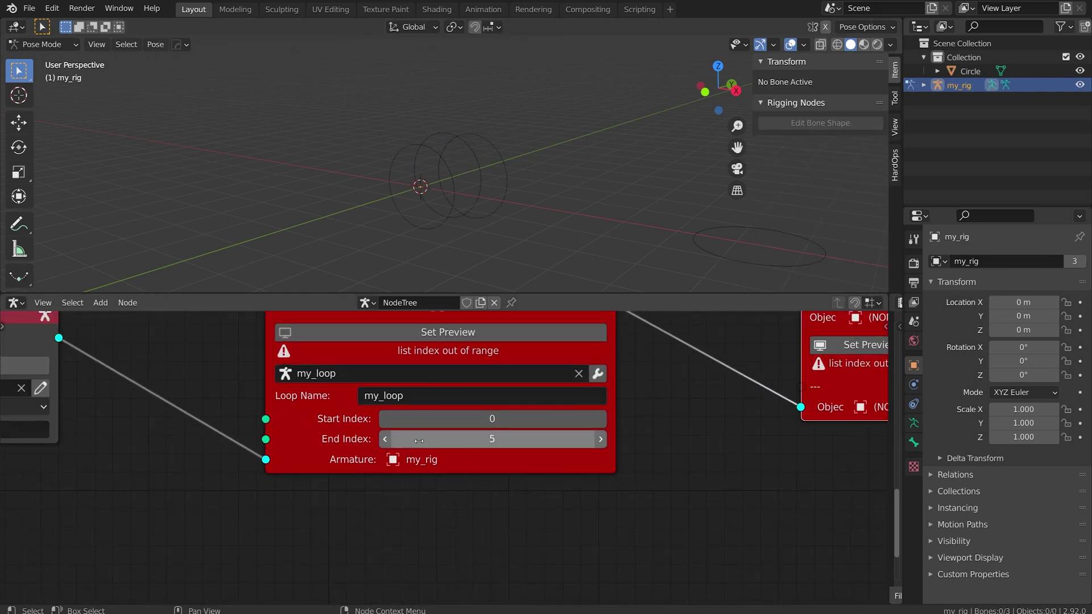
{"action": "left_click", "coordinate": [385, 441]}
{"action": "left_click", "coordinate": [385, 442]}
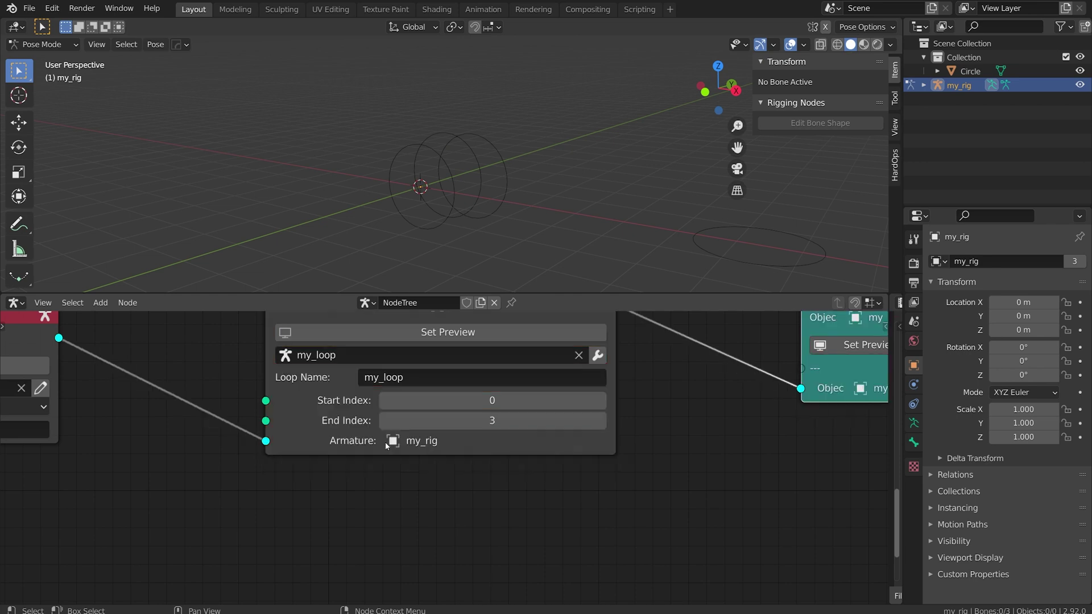
Step: Make room between Input Armature and Loop, and add a Get Bones node there fed by the Input Armature's object
{"action": "scroll", "coordinate": [505, 421], "scroll_direction": "down", "scroll_amount": 2}
{"action": "left_click_drag", "start_coordinate": [400, 438], "coordinate": [495, 410]}
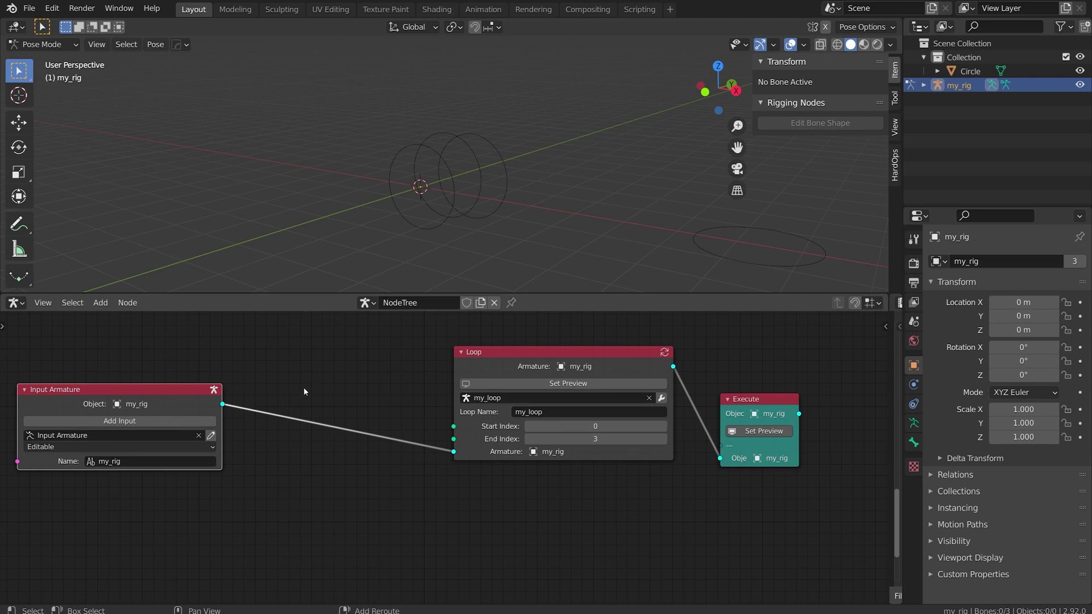
{"action": "key", "text": "shift+a"}
{"action": "mouse_move", "coordinate": [280, 412]}
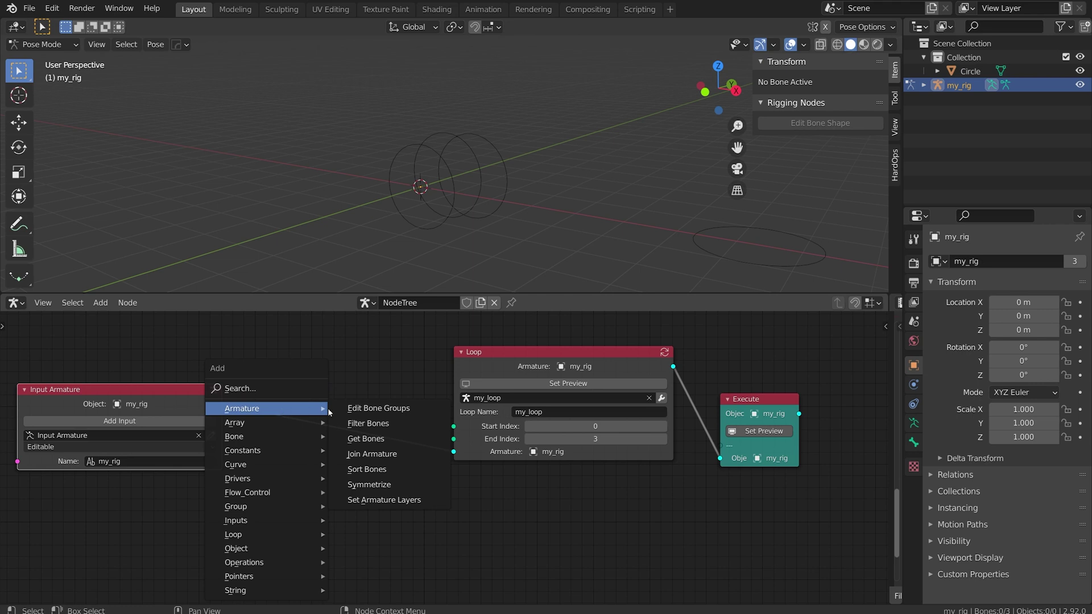
{"action": "left_click", "coordinate": [369, 440]}
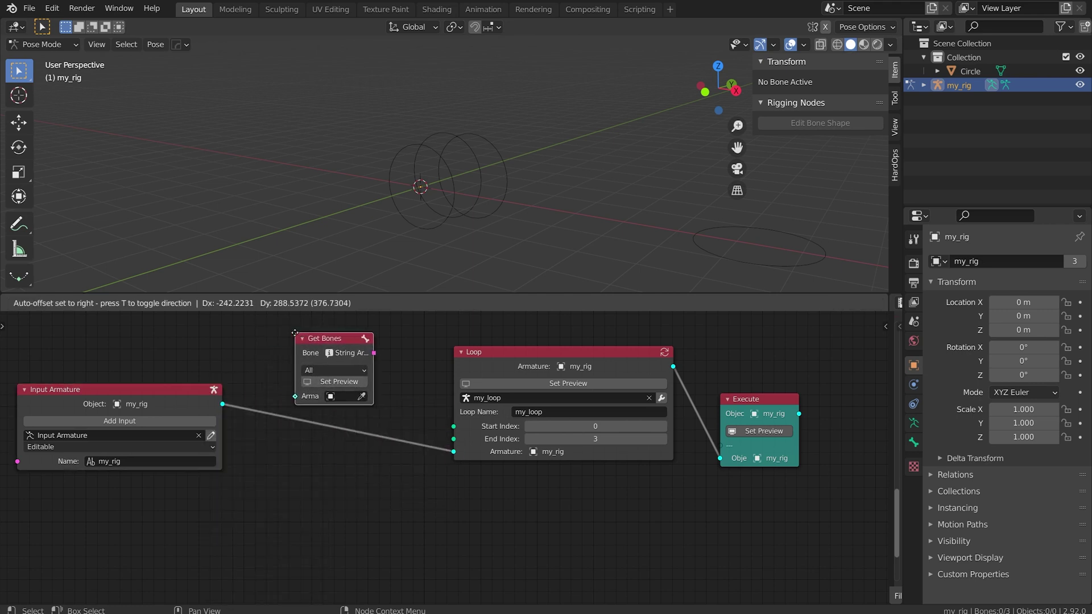
{"action": "left_click", "coordinate": [333, 369]}
{"action": "left_click_drag", "start_coordinate": [222, 404], "coordinate": [295, 397]}
{"action": "key", "text": "Home"}
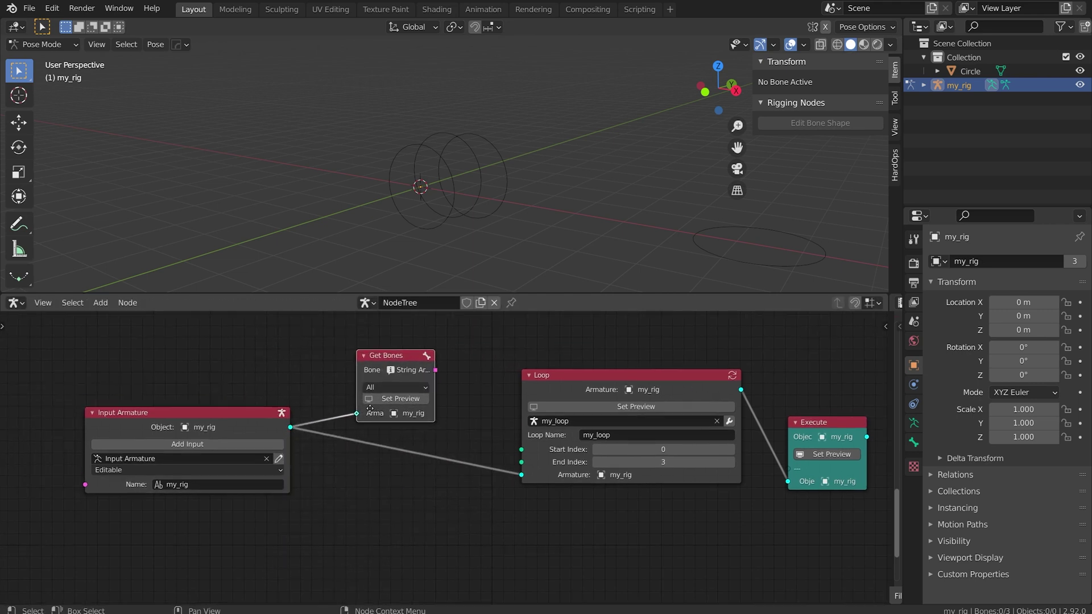
Step: Add an array Length node fed by Get Bones and link its length to the Loop node's End Index
{"action": "mouse_move", "coordinate": [273, 398]}
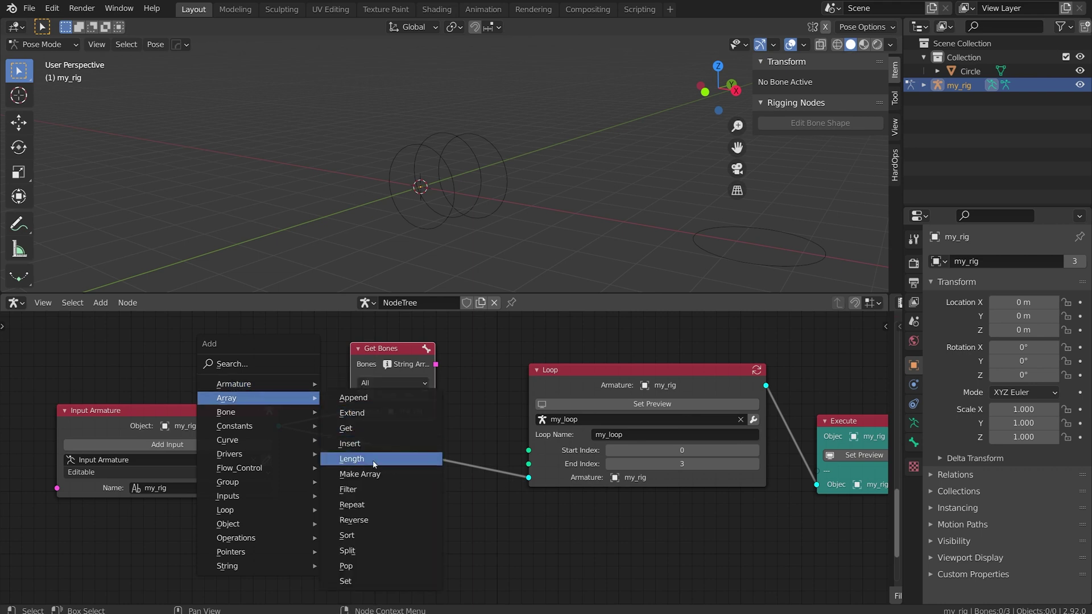
{"action": "left_click", "coordinate": [358, 459]}
{"action": "left_click_drag", "start_coordinate": [410, 349], "coordinate": [451, 392]}
{"action": "left_click_drag", "start_coordinate": [493, 351], "coordinate": [529, 464]}
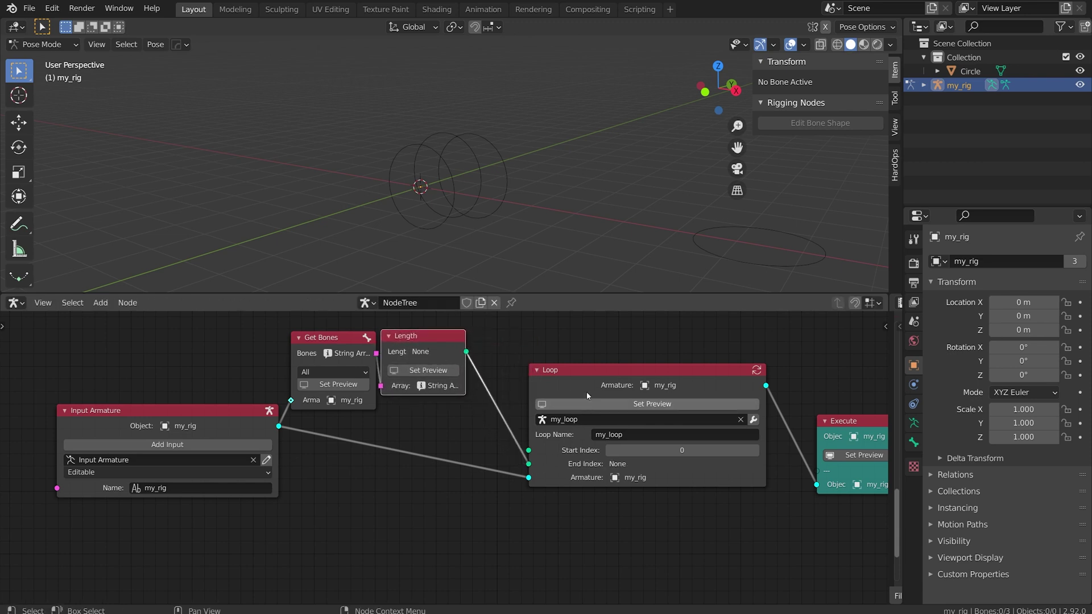
Step: Tidy the layout by raising the Loop node and spacing Length, Get Bones and Input Armature evenly
{"action": "left_click_drag", "start_coordinate": [586, 392], "coordinate": [585, 360]}
{"action": "left_click_drag", "start_coordinate": [425, 344], "coordinate": [470, 345]}
{"action": "left_click_drag", "start_coordinate": [335, 339], "coordinate": [361, 336]}
{"action": "left_click_drag", "start_coordinate": [240, 415], "coordinate": [240, 418]}
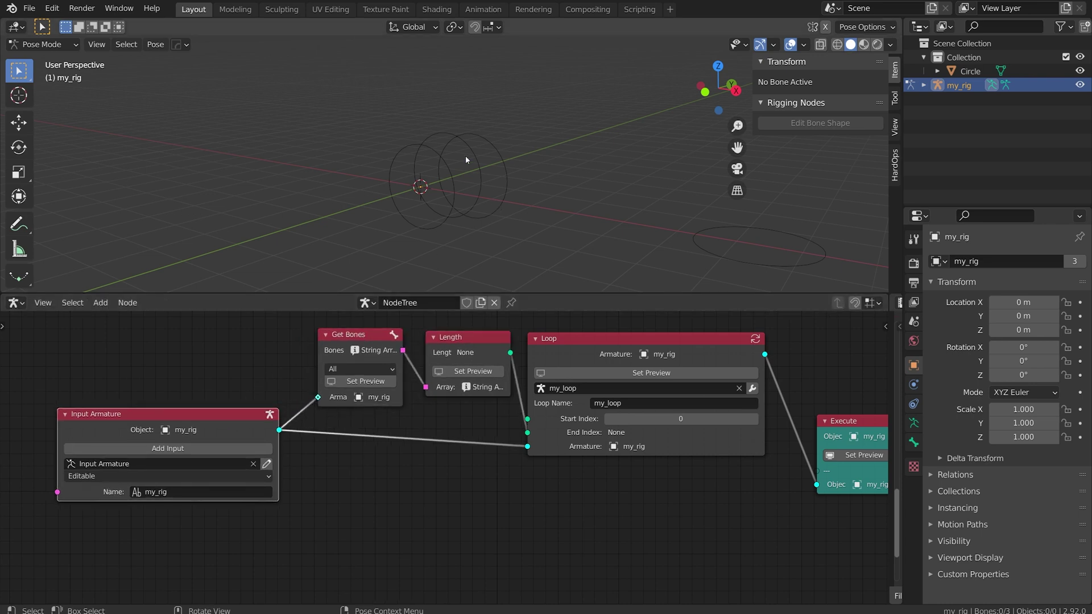
Step: Check a bone's transform properties, then execute the tree and raise the Execute node beside Loop
{"action": "left_click", "coordinate": [479, 141]}
{"action": "scroll", "coordinate": [782, 180], "scroll_direction": "down", "scroll_amount": 1}
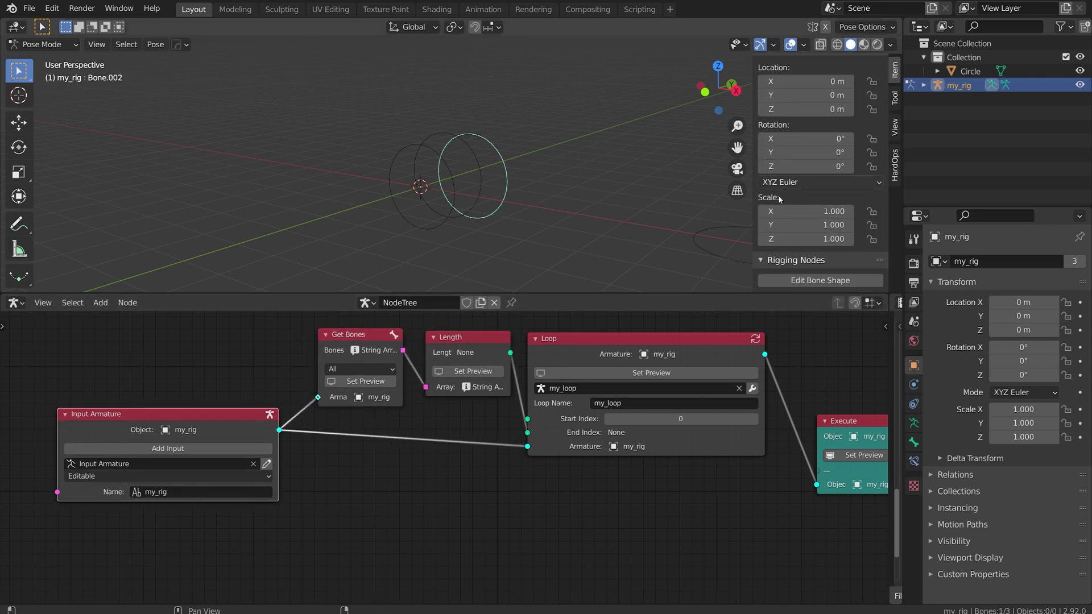
{"action": "middle_click_drag", "start_coordinate": [734, 497], "coordinate": [576, 490]}
{"action": "left_click", "coordinate": [690, 452]}
{"action": "left_click_drag", "start_coordinate": [708, 412], "coordinate": [702, 370]}
{"action": "key", "text": "Home"}
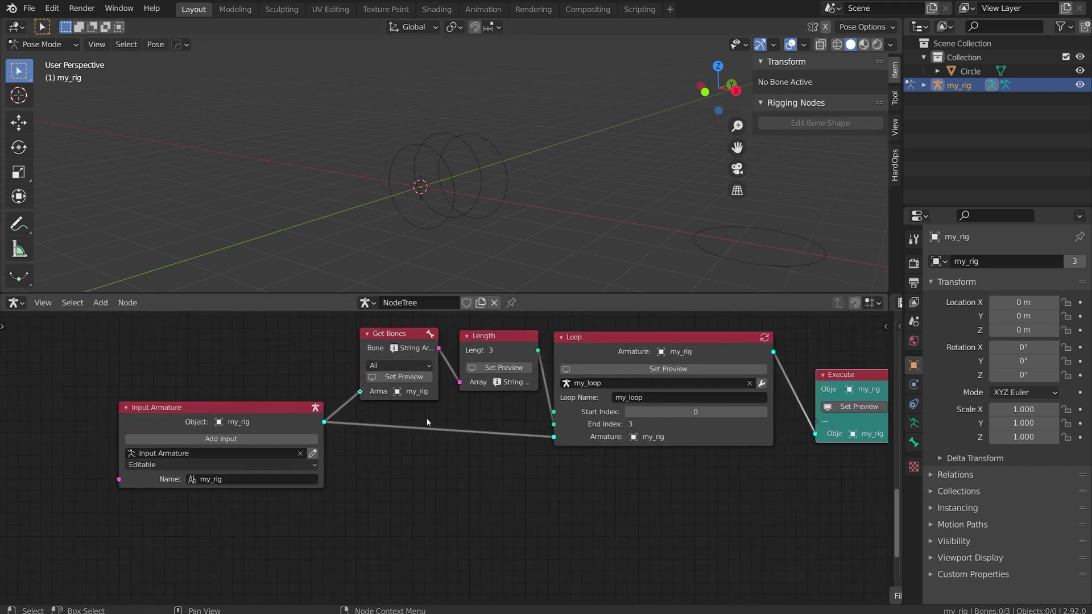
Step: Edit the Input Armature's source armature and duplicate its first bone, placing the copy's head at about X -1.21, Y -0.76, Z 0.59 m
{"action": "left_click", "coordinate": [313, 453]}
{"action": "left_click", "coordinate": [422, 175]}
{"action": "key", "text": "shift+d"}
{"action": "left_click", "coordinate": [346, 155]}
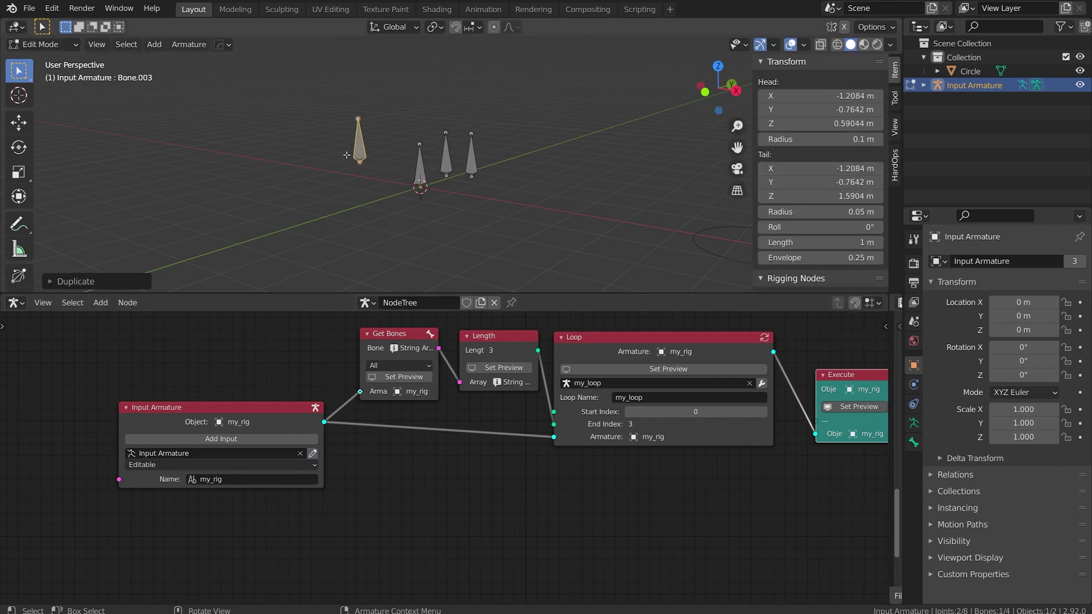
Step: Duplicate the bone seven times around the scene, placing the last head at about X 0.94, Y 0.24, Z -1.87 m, and execute the tree
{"action": "key", "text": "shift+d"}
{"action": "left_click", "coordinate": [293, 173]}
{"action": "key", "text": "shift+d"}
{"action": "left_click", "coordinate": [230, 146]}
{"action": "key", "text": "shift+d"}
{"action": "left_click", "coordinate": [581, 85]}
{"action": "key", "text": "shift+d"}
{"action": "left_click", "coordinate": [638, 176]}
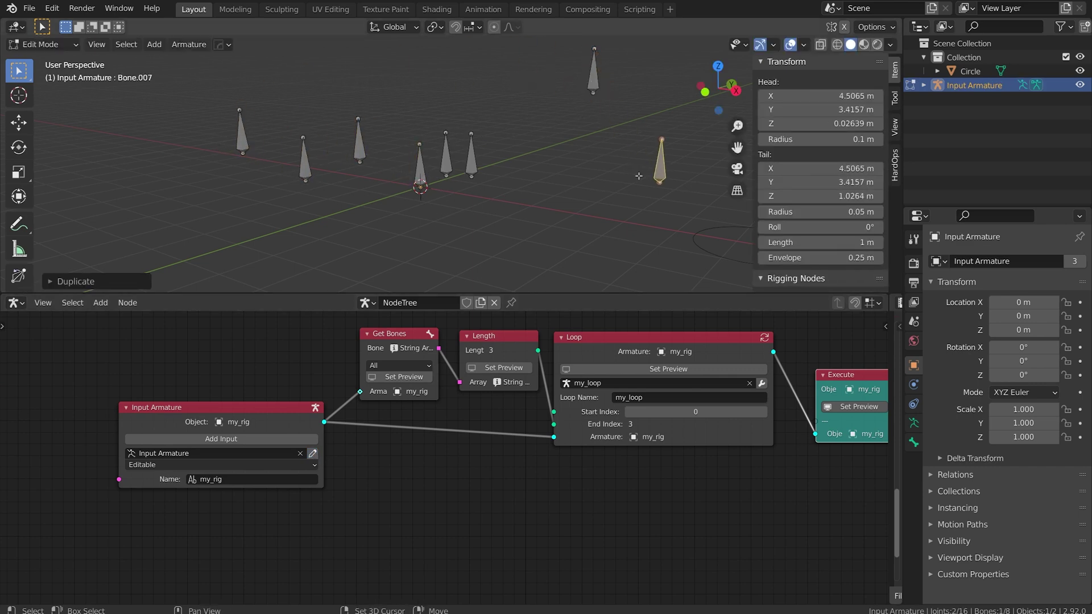
{"action": "key", "text": "shift+d"}
{"action": "left_click", "coordinate": [539, 231]}
{"action": "key", "text": "shift+d"}
{"action": "left_click", "coordinate": [496, 267]}
{"action": "key", "text": "shift+d"}
{"action": "left_click", "coordinate": [438, 263]}
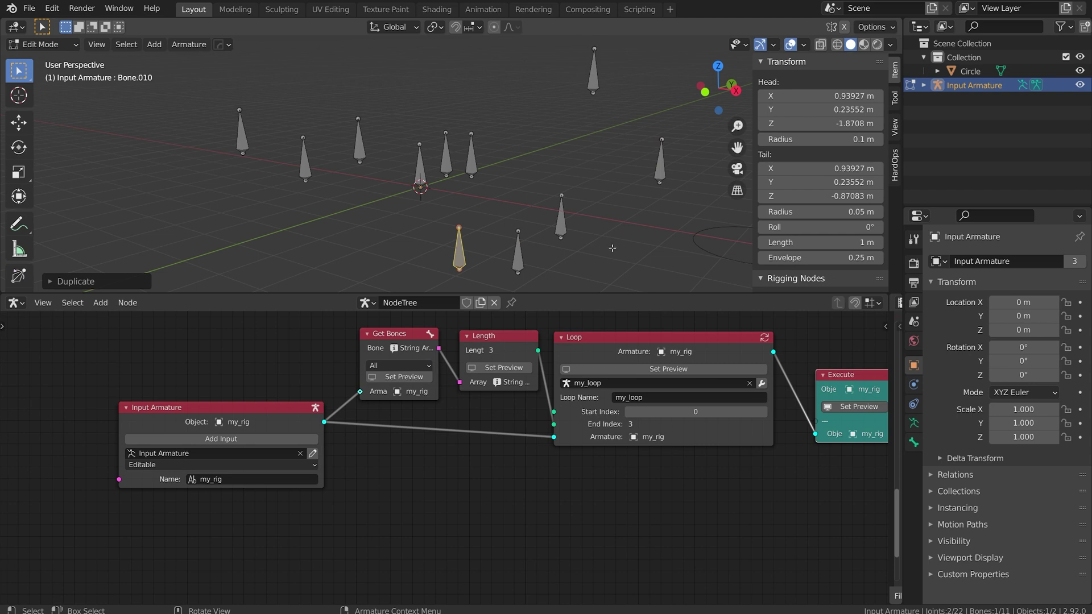
{"action": "left_click", "coordinate": [828, 406]}
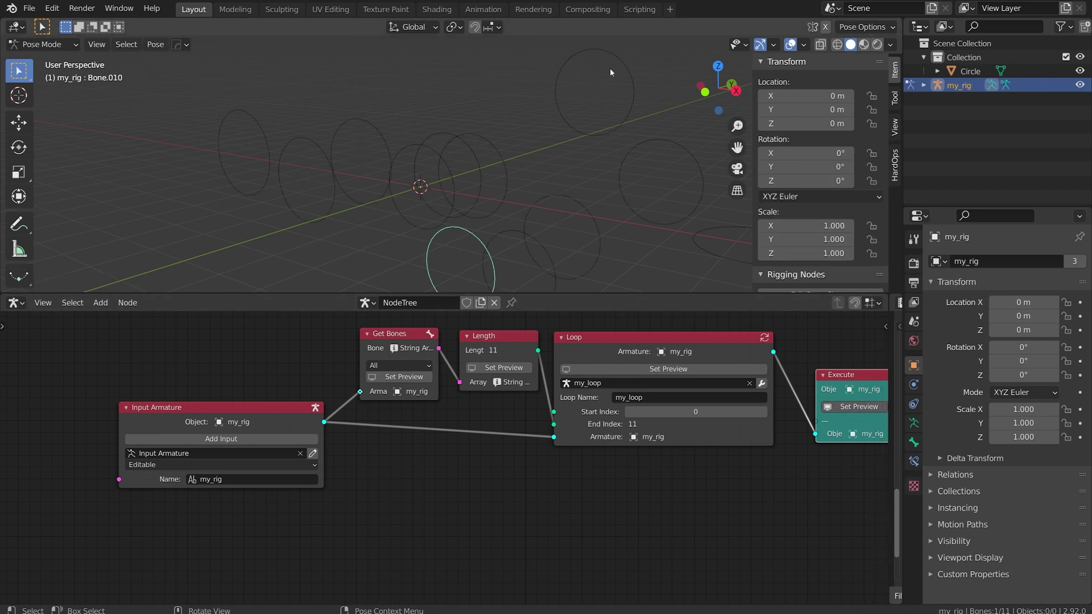
{"action": "left_click", "coordinate": [650, 343]}
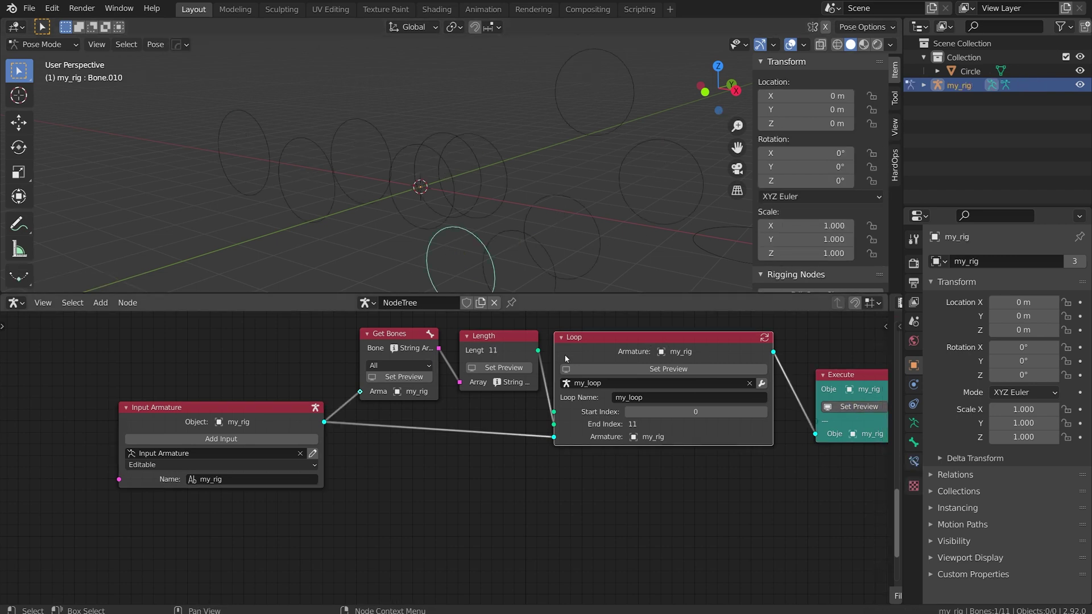
{"action": "left_click", "coordinate": [285, 409]}
{"action": "scroll", "coordinate": [419, 406], "scroll_direction": "down", "scroll_amount": 2}
{"action": "mouse_move", "coordinate": [419, 405]}
{"action": "middle_mouse_down"}
{"action": "mouse_move", "coordinate": [328, 397]}
{"action": "mouse_move", "coordinate": [415, 420]}
{"action": "middle_mouse_up"}
{"action": "scroll", "coordinate": [369, 399], "scroll_direction": "up", "scroll_amount": 1}
{"action": "scroll", "coordinate": [328, 397], "scroll_direction": "down", "scroll_amount": 1}
{"action": "scroll", "coordinate": [328, 397], "scroll_direction": "up", "scroll_amount": 1}
{"action": "left_click", "coordinate": [629, 356]}
{"action": "left_click", "coordinate": [295, 423]}
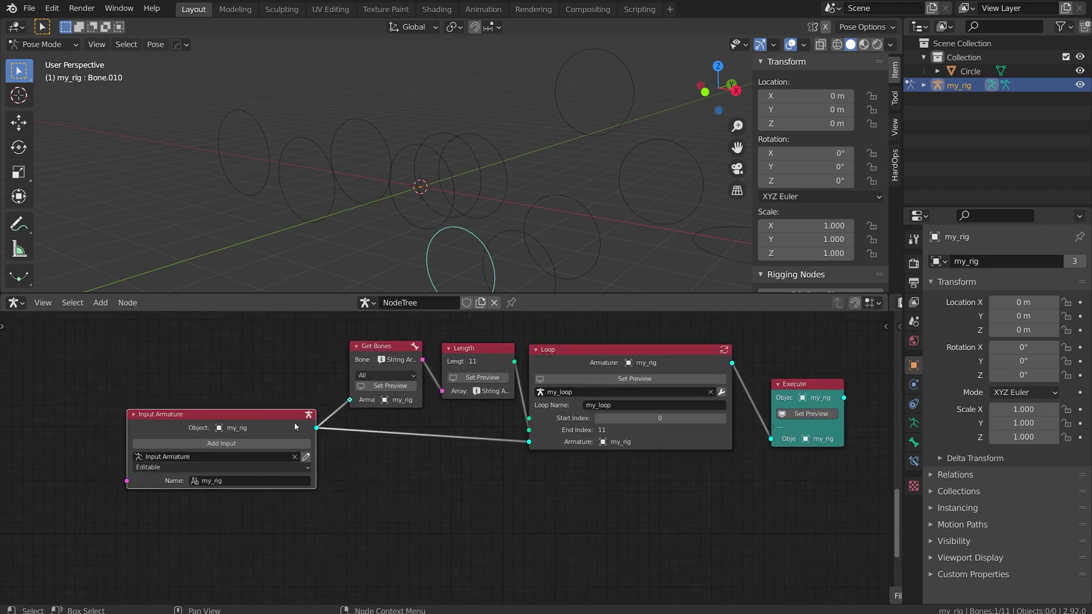
{"action": "left_click", "coordinate": [569, 368]}
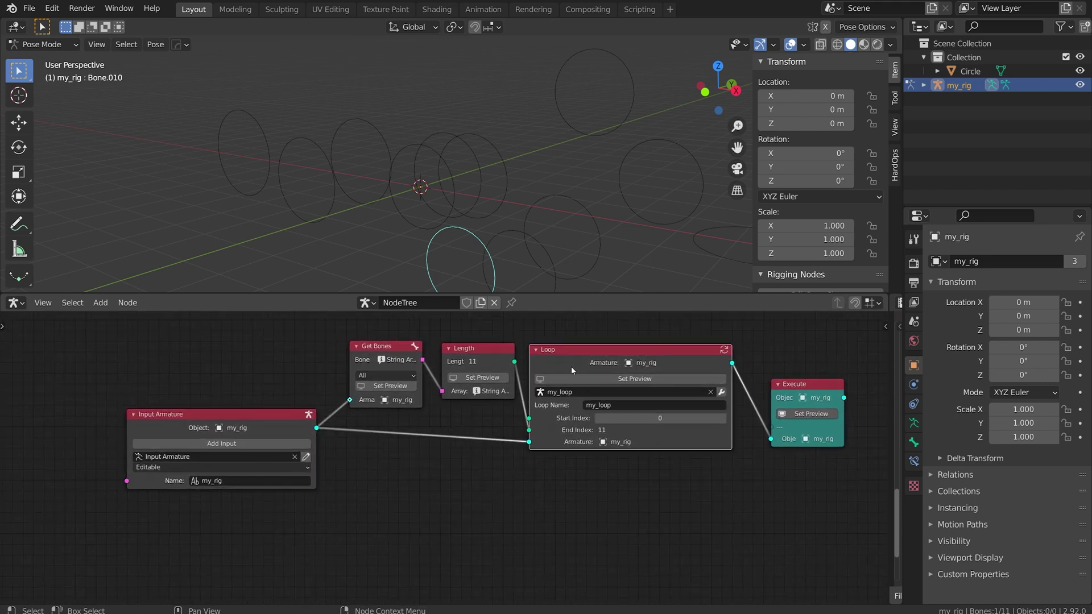
{"action": "key", "text": "shift+a"}
{"action": "key", "text": "Escape"}
Step: Tidy the layout by shifting Loop away from Length, lowering Input Armature slightly and raising Execute level with Loop
{"action": "left_click_drag", "start_coordinate": [593, 353], "coordinate": [606, 354]}
{"action": "mouse_move", "coordinate": [206, 418]}
{"action": "left_mouse_down"}
{"action": "mouse_move", "coordinate": [217, 416]}
{"action": "mouse_move", "coordinate": [199, 411]}
{"action": "mouse_move", "coordinate": [202, 426]}
{"action": "left_mouse_up"}
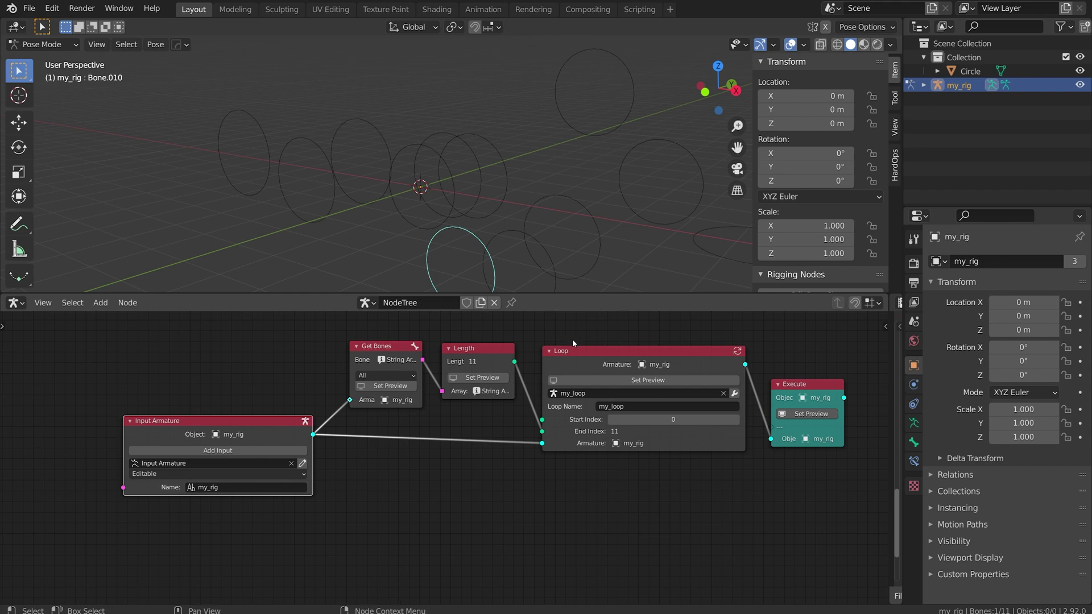
{"action": "left_click_drag", "start_coordinate": [804, 387], "coordinate": [819, 343]}
{"action": "left_click_drag", "start_coordinate": [547, 387], "coordinate": [556, 382]}
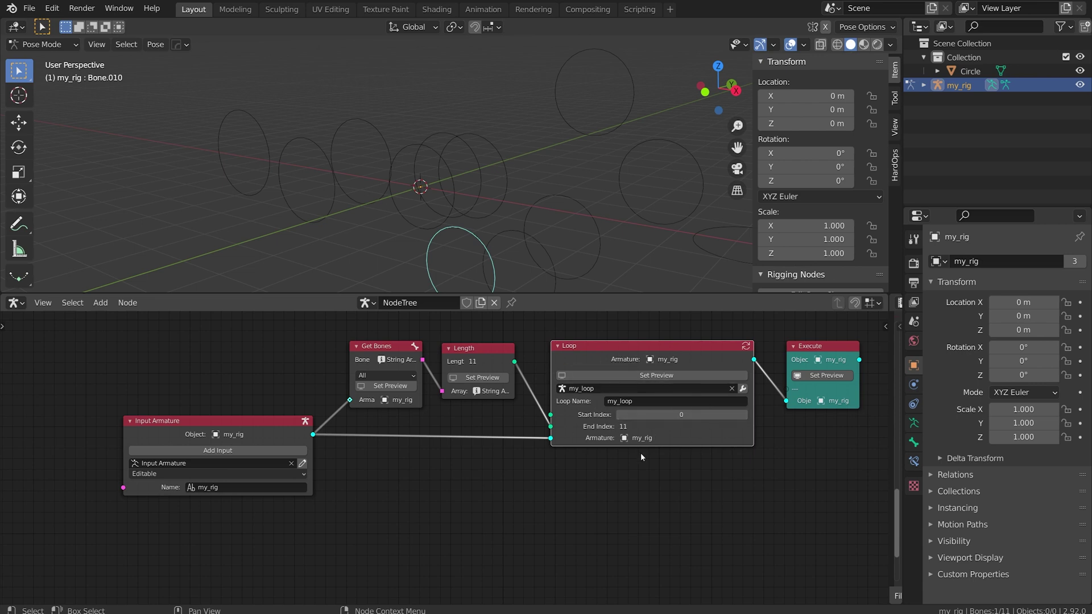
Step: Inspect the nodes inside the my_loop group and return to the main node tree, keeping Input Armature below Get Bones
{"action": "key", "text": "Tab"}
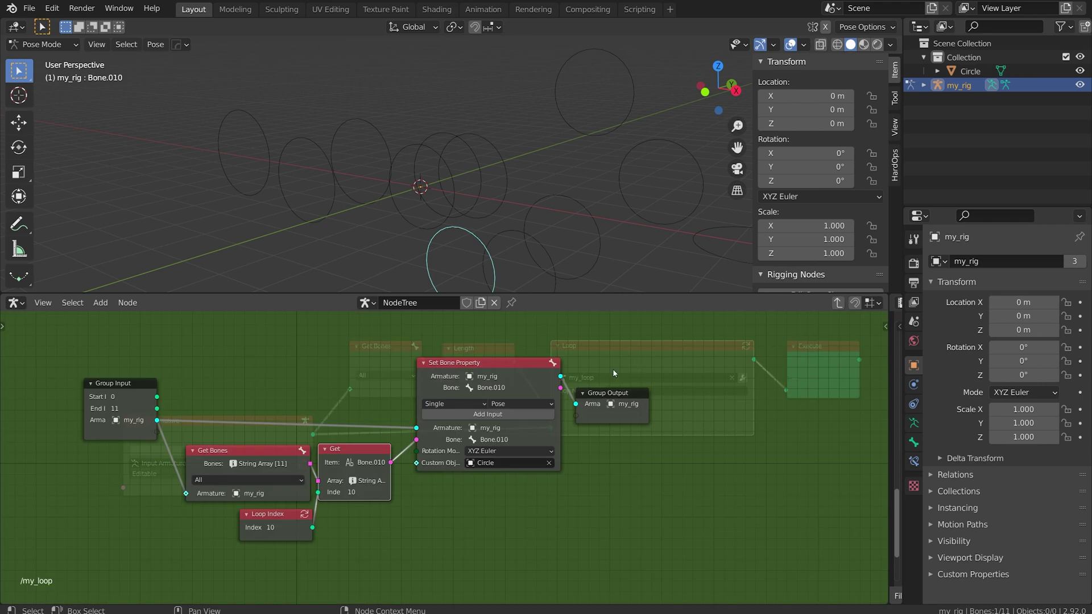
{"action": "key", "text": "Tab"}
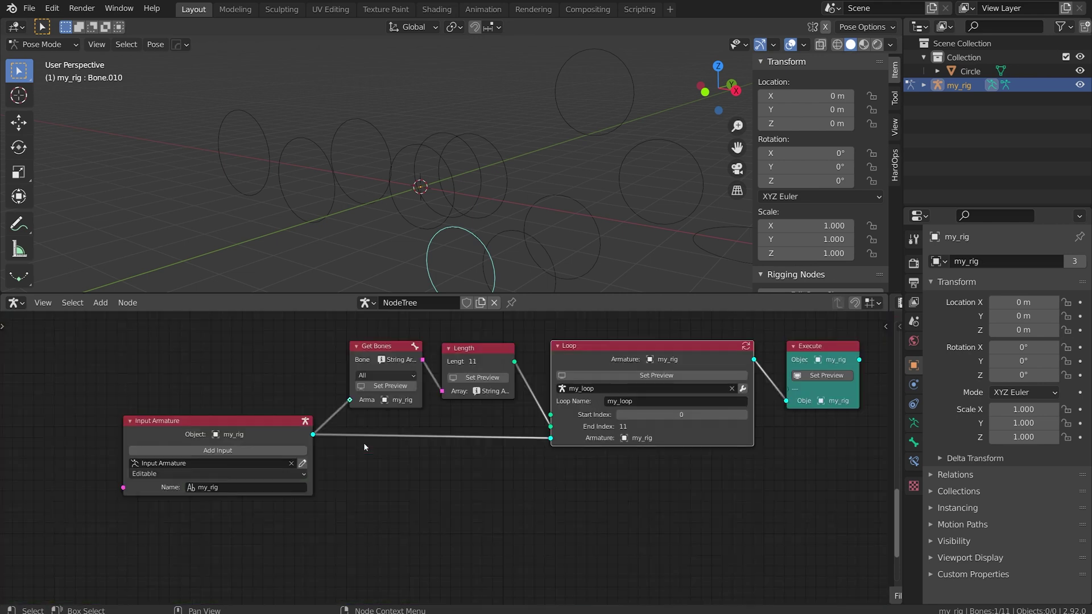
{"action": "left_click_drag", "start_coordinate": [277, 431], "coordinate": [284, 439]}
{"action": "left_click_drag", "start_coordinate": [211, 434], "coordinate": [205, 428]}
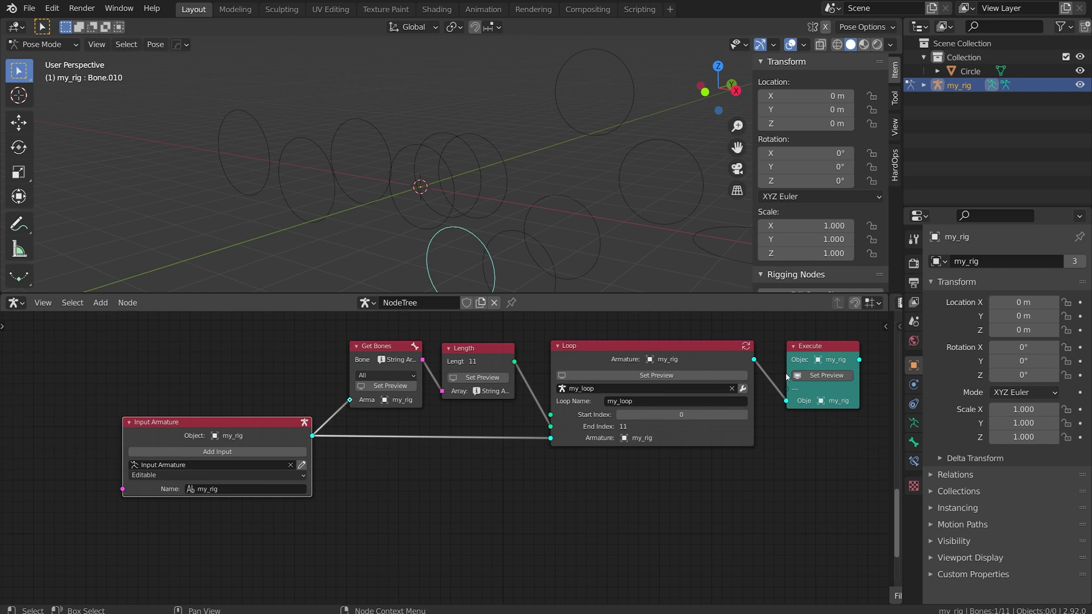